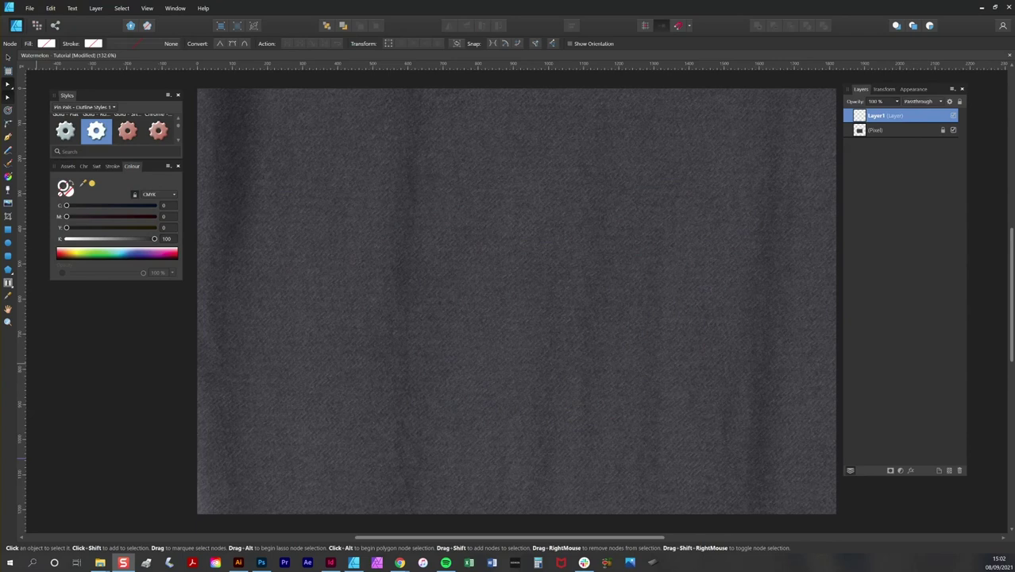
# - Draw a circle about 1070 px in diameter in the middle of the canvas and set its stroke width to 7.9 pt
pyautogui.click(9, 244)
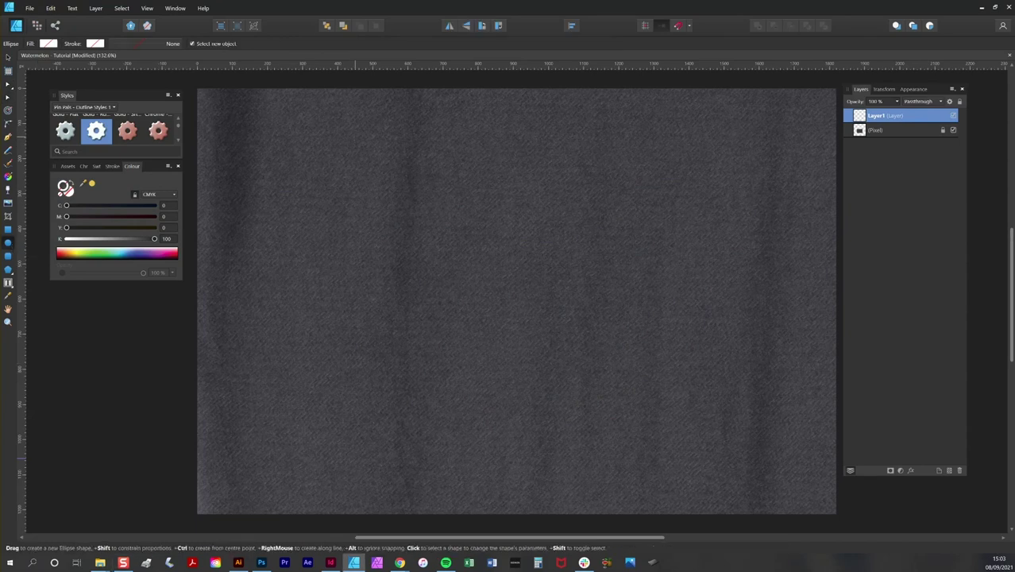
pyautogui.moveTo(326, 110); pyautogui.dragTo(737, 455)
pyautogui.click(94, 43)
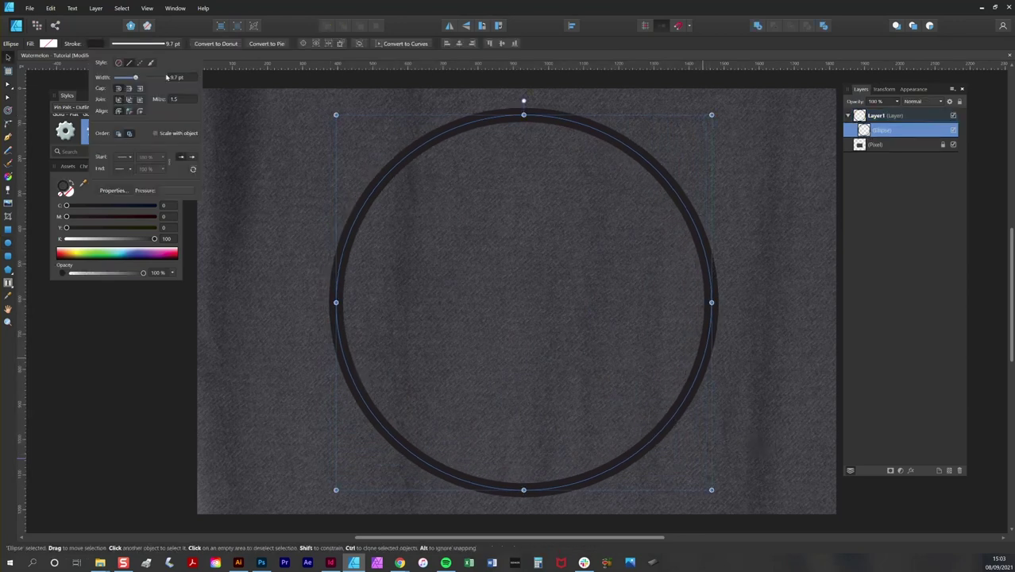
pyautogui.moveTo(137, 78); pyautogui.dragTo(134, 78)
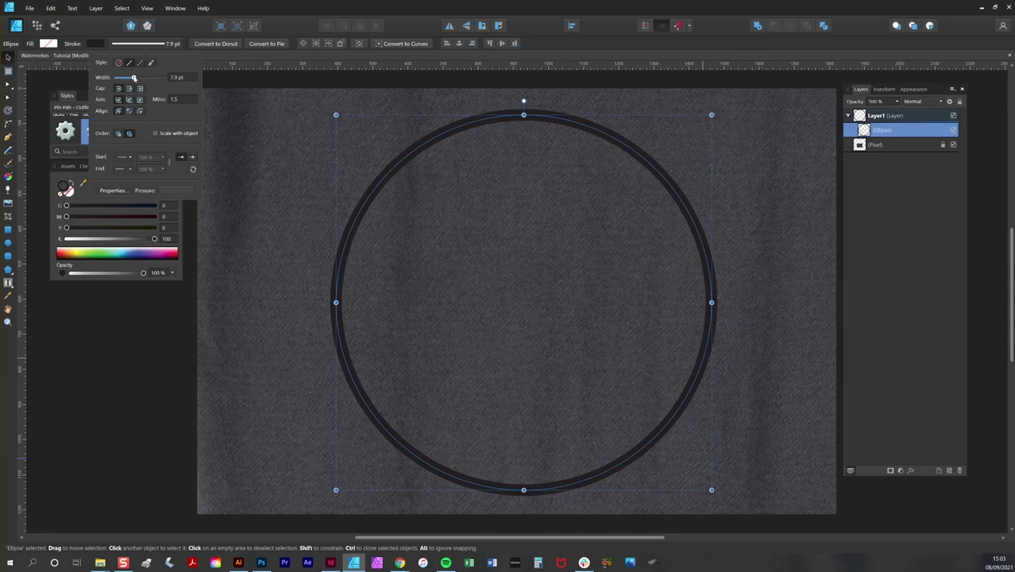
pyautogui.click(682, 205)
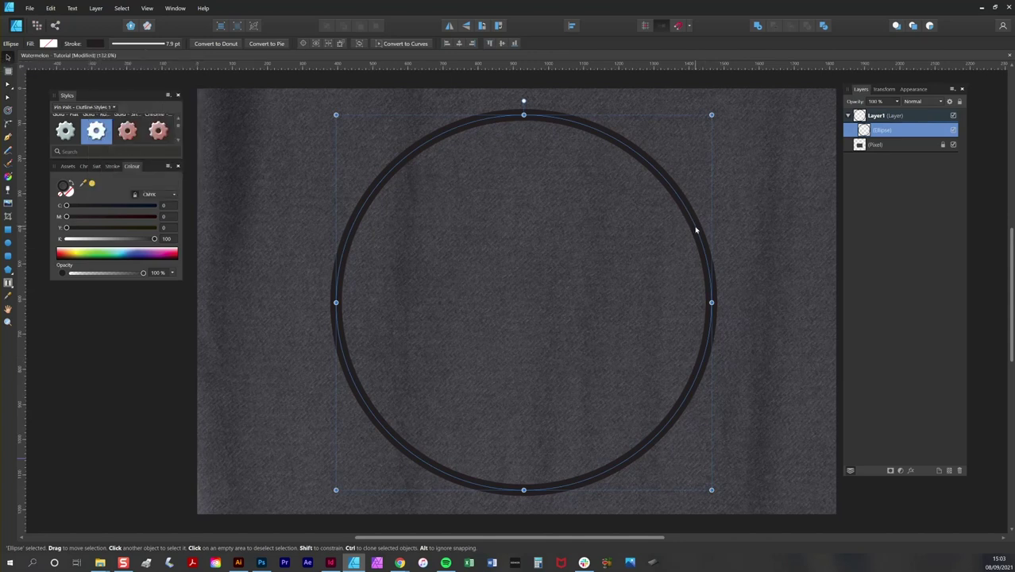
# - Convert the circle to curves, break it at its two side nodes, and delete the upper half
pyautogui.click(421, 44)
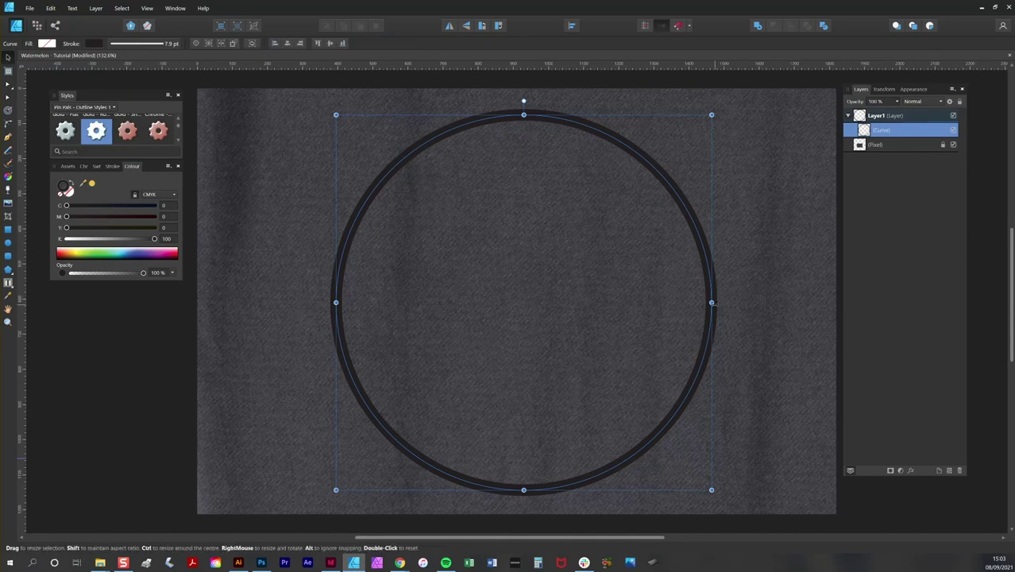
pyautogui.click(10, 96)
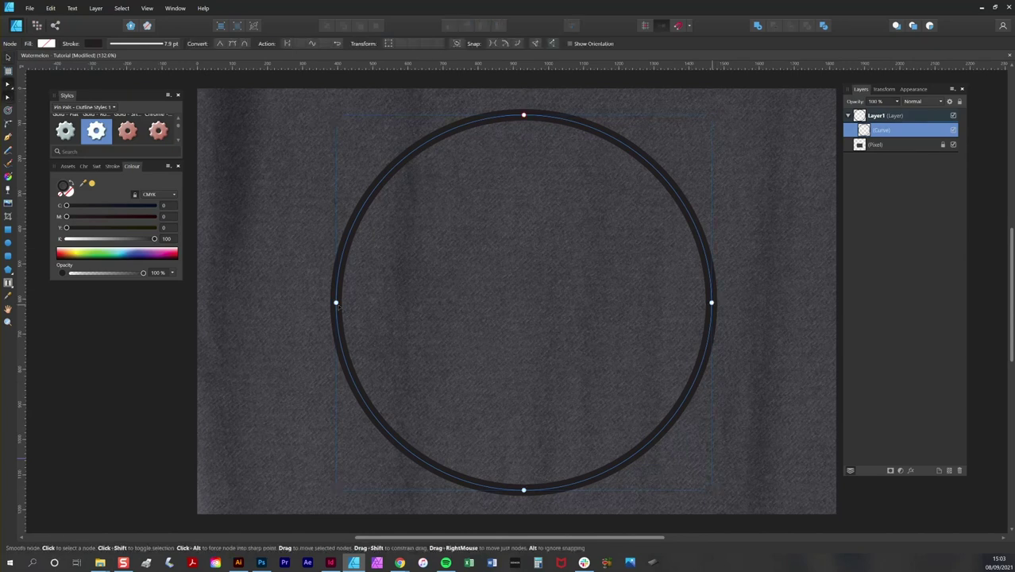
pyautogui.click(335, 302)
pyautogui.keyDown('shift'); pyautogui.click(711, 303); pyautogui.keyUp('shift')
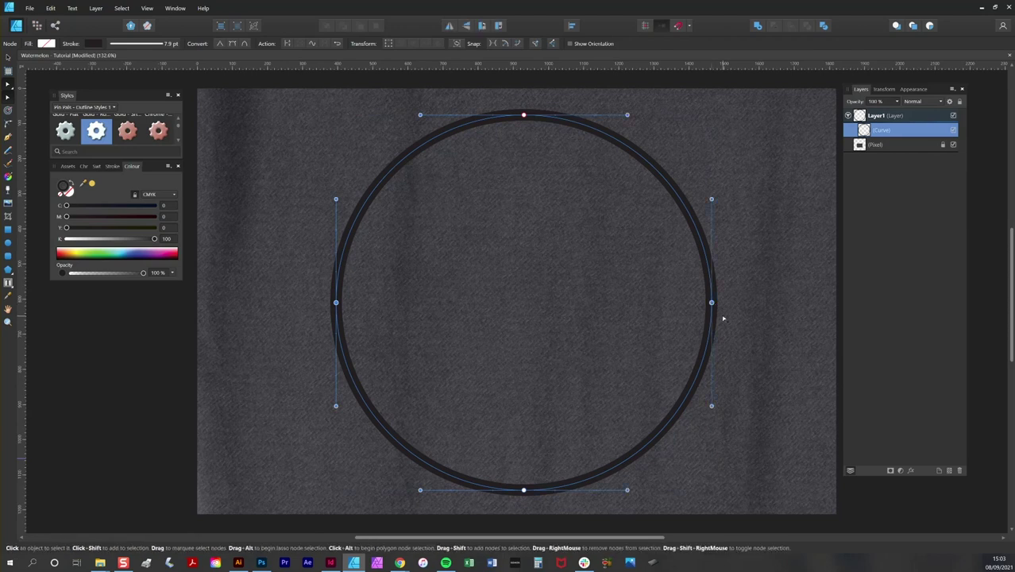
pyautogui.click(287, 43)
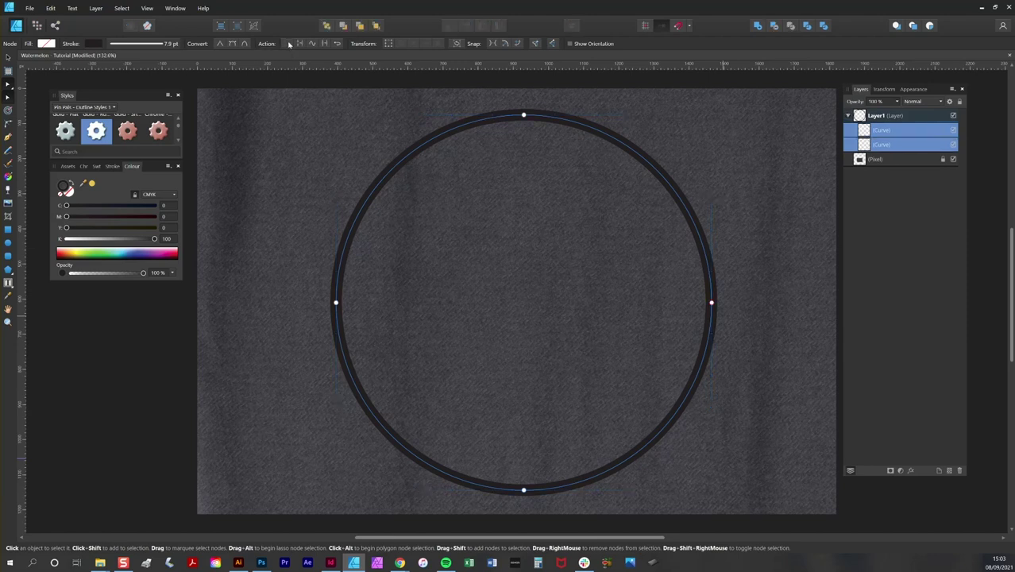
pyautogui.click(918, 130)
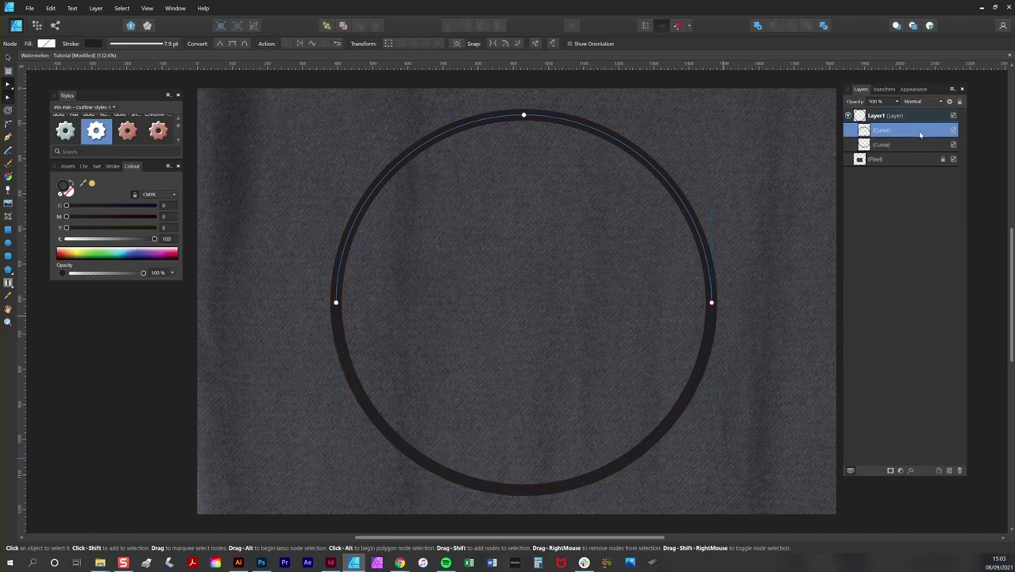
pyautogui.press('Delete')
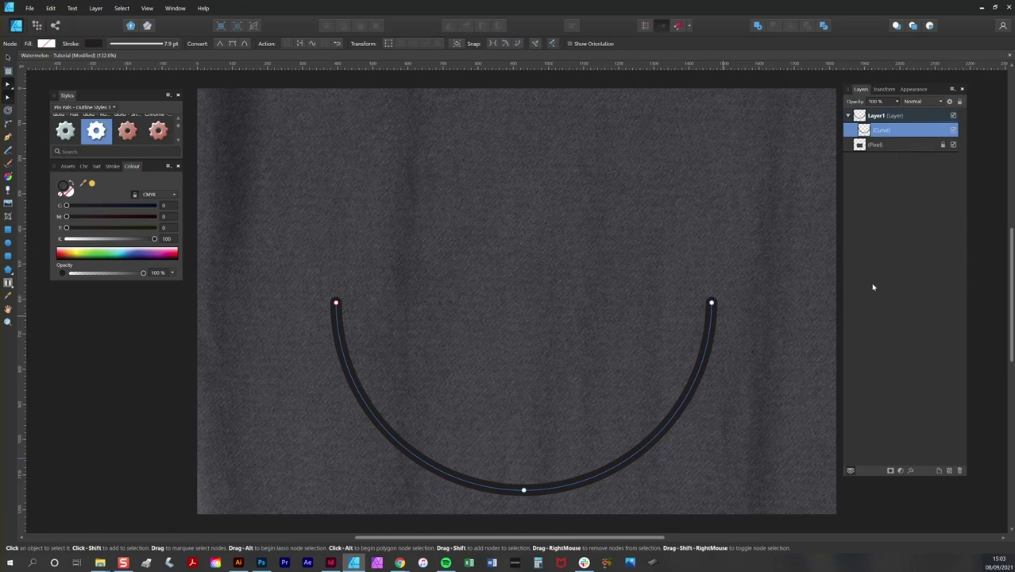
# - Close the remaining arc into a half-circle with a straight top edge and move it up about 200 px
pyautogui.click(758, 26)
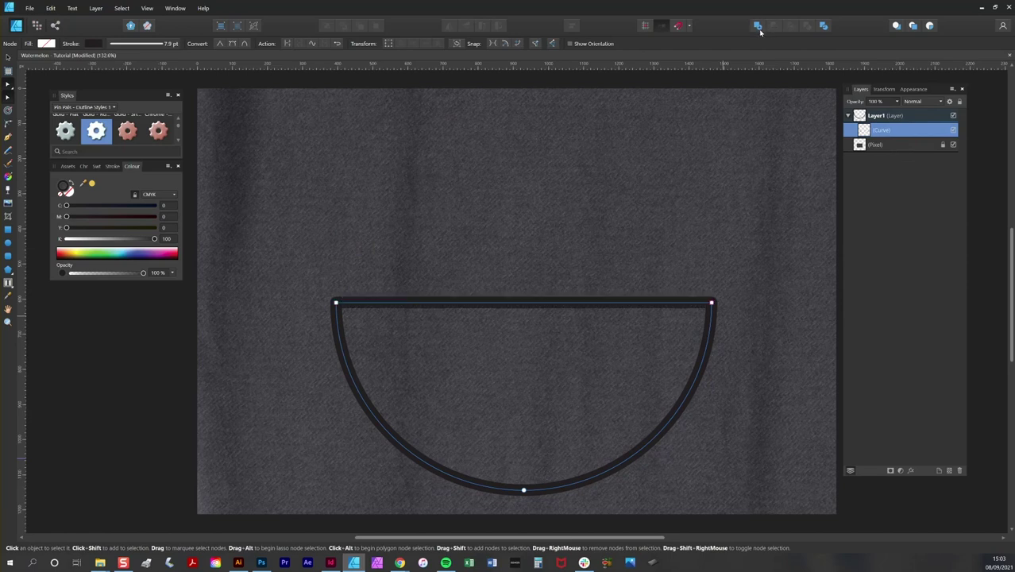
pyautogui.click(8, 58)
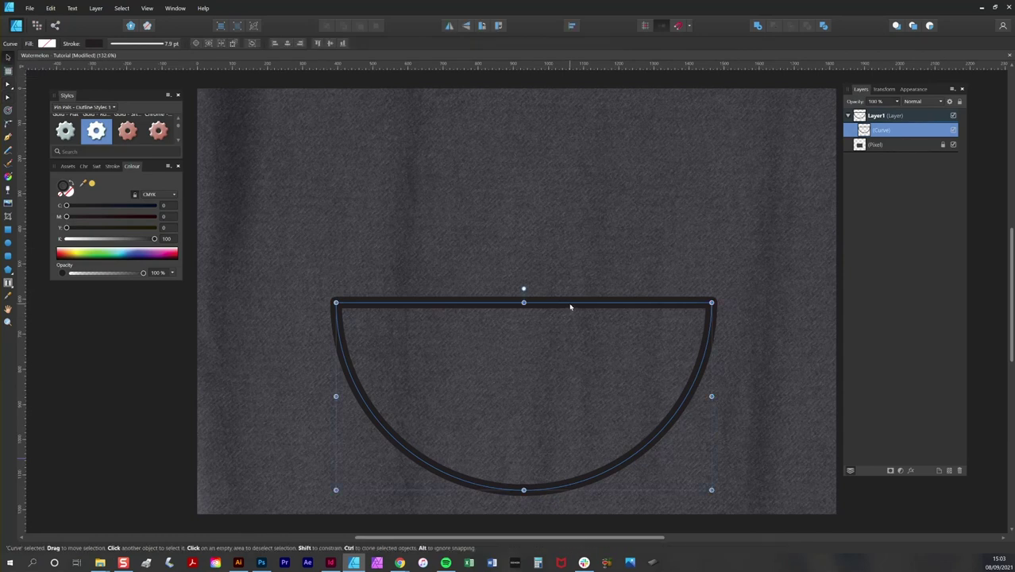
pyautogui.moveTo(569, 298); pyautogui.dragTo(569, 235)
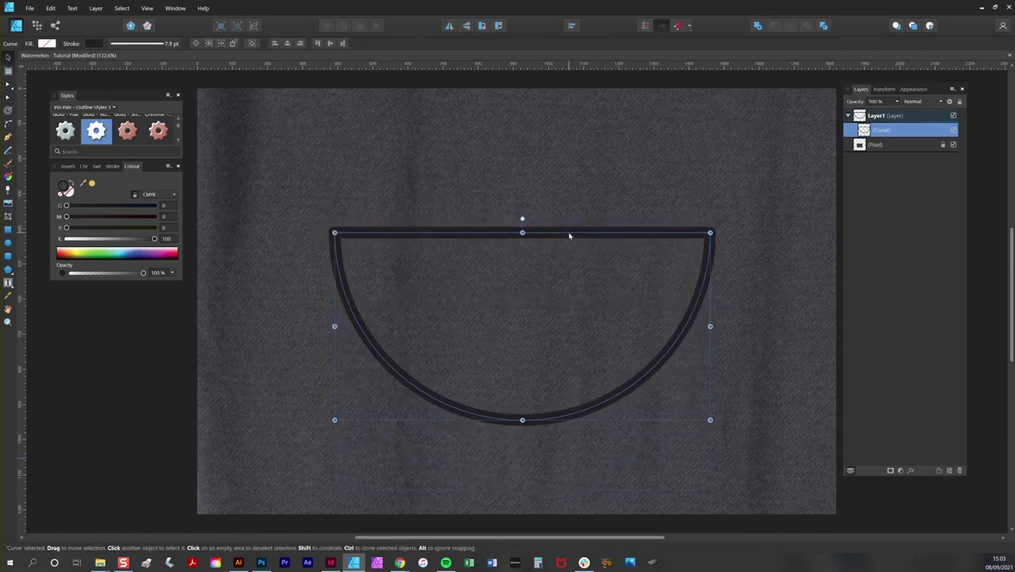
# - Copy the half-circle and paste a duplicate in place
pyautogui.click(53, 9)
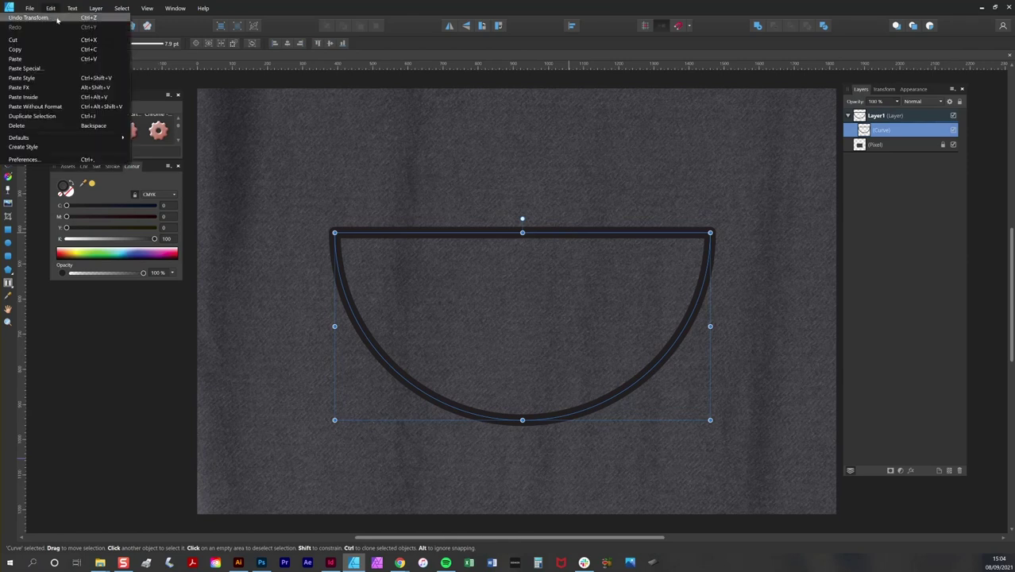
pyautogui.click(50, 8)
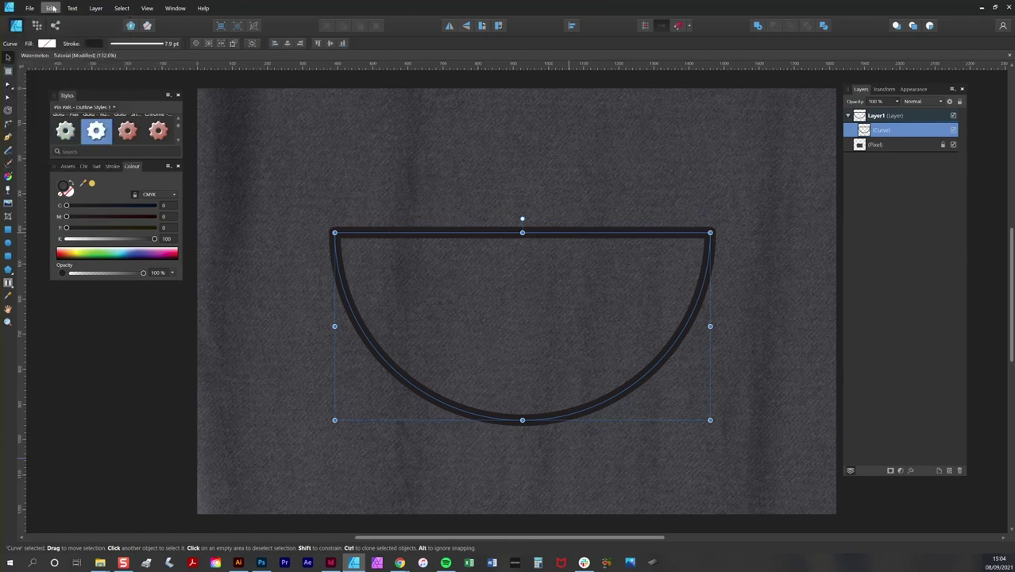
pyautogui.click(51, 8)
pyautogui.click(53, 59)
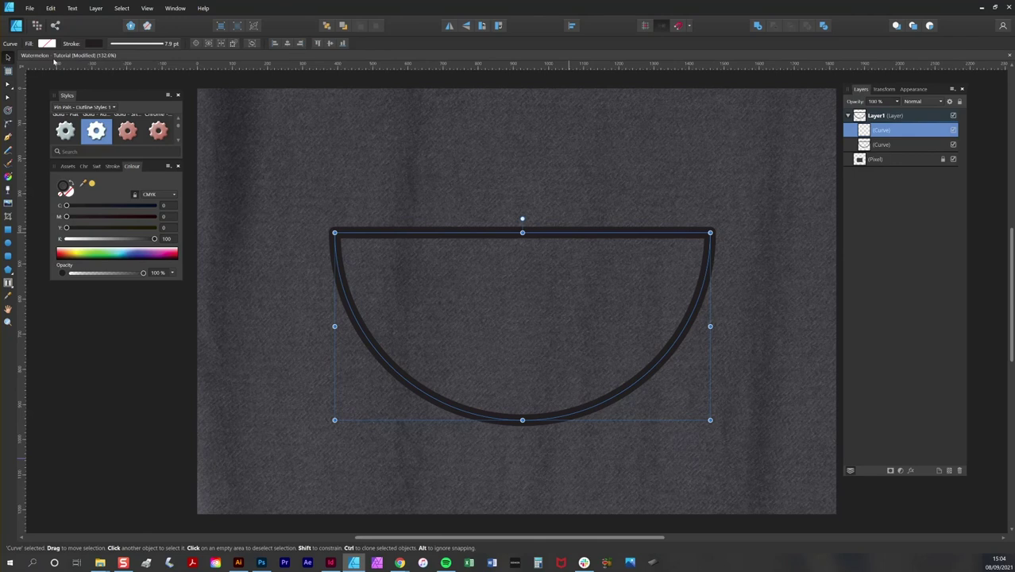
# - Contour the duplicate half-circle outward by about 82 px with sharp corners and convert the result to curves
pyautogui.click(8, 111)
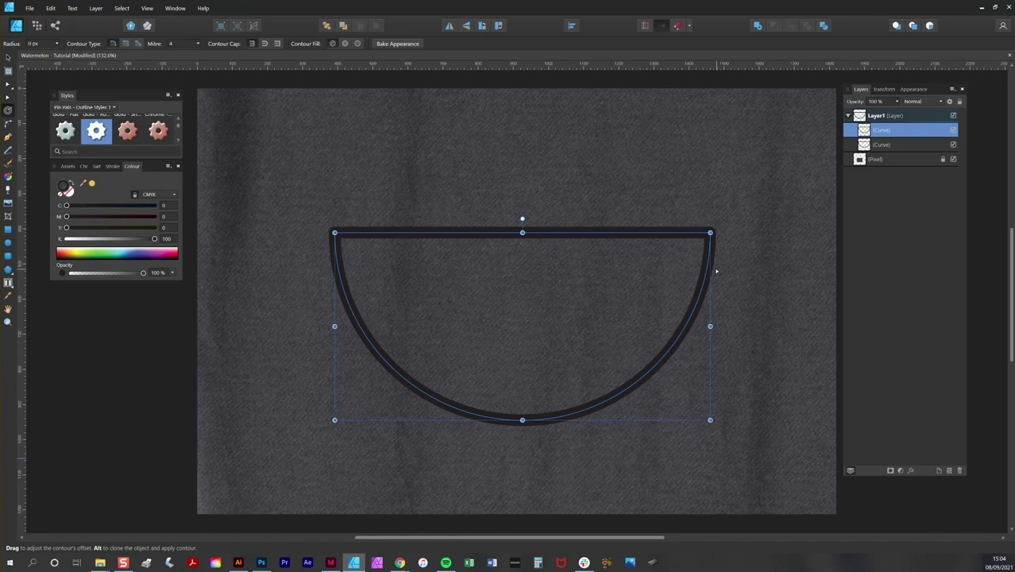
pyautogui.click(125, 44)
pyautogui.moveTo(710, 233); pyautogui.dragTo(739, 214)
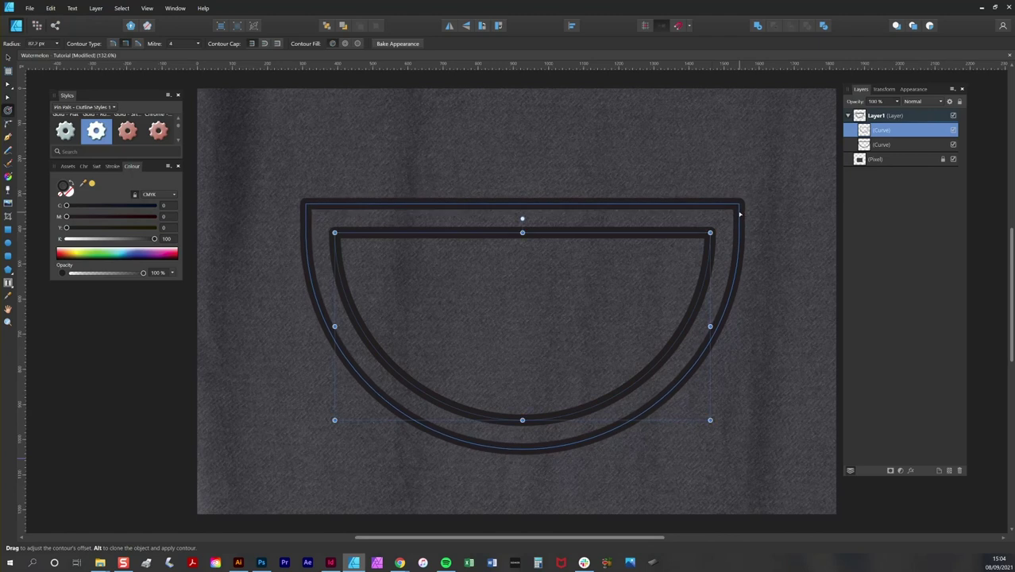
pyautogui.press('v')
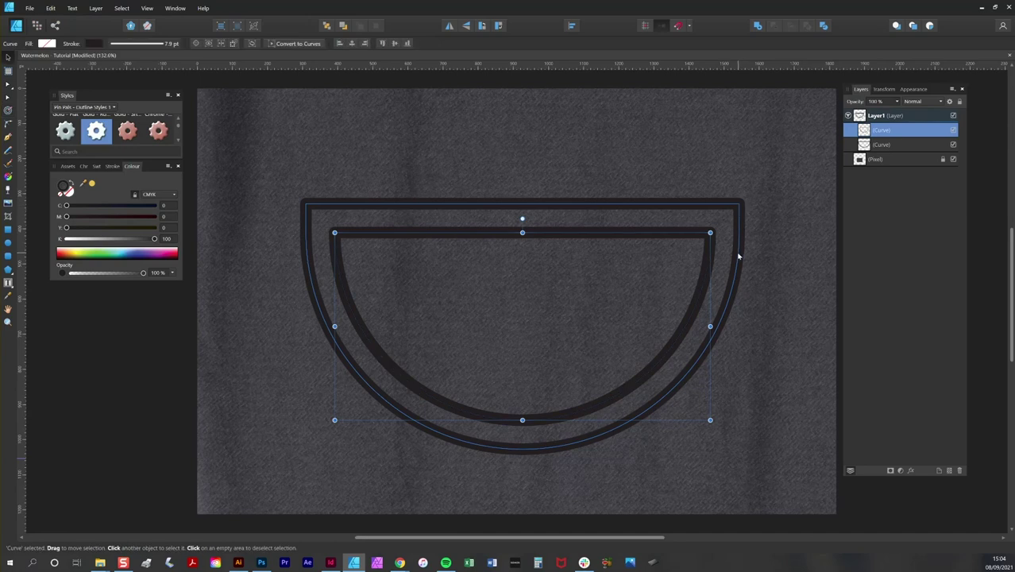
pyautogui.hotkey('ctrl', 'Return')
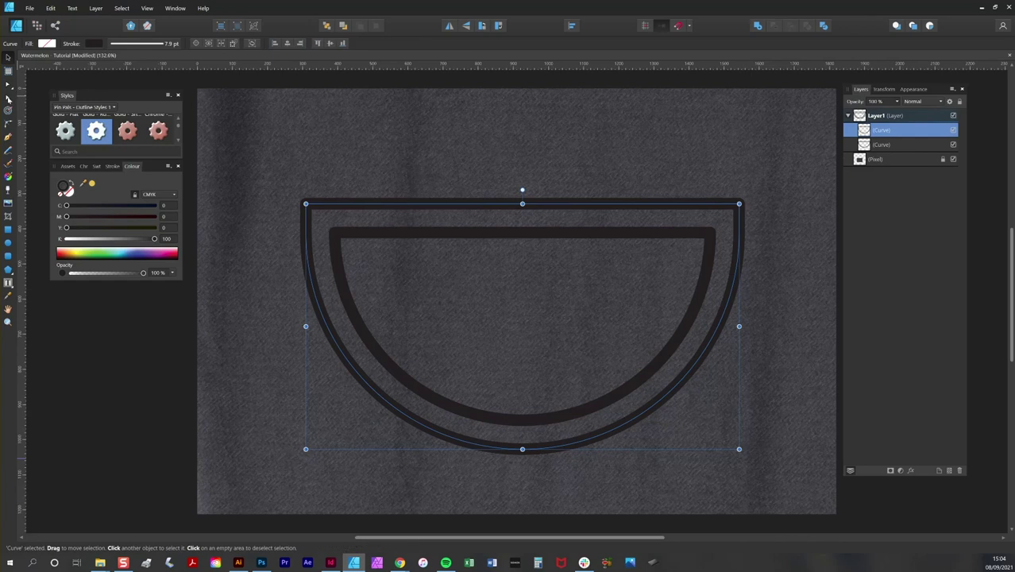
# - Delete the two upper corner nodes of the enlarged half-circle so its top edge aligns with the inner one
pyautogui.press('a')
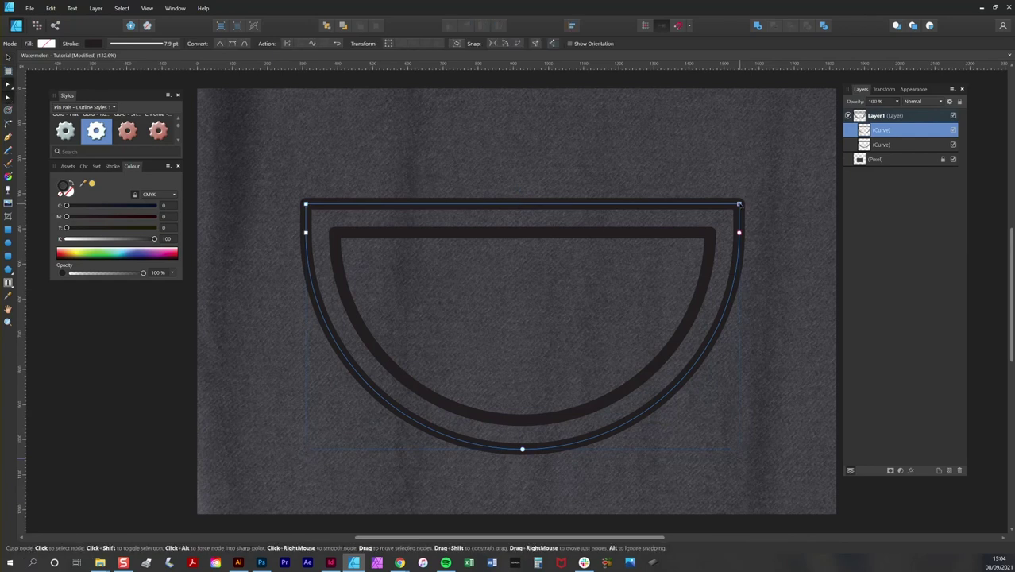
pyautogui.click(307, 205)
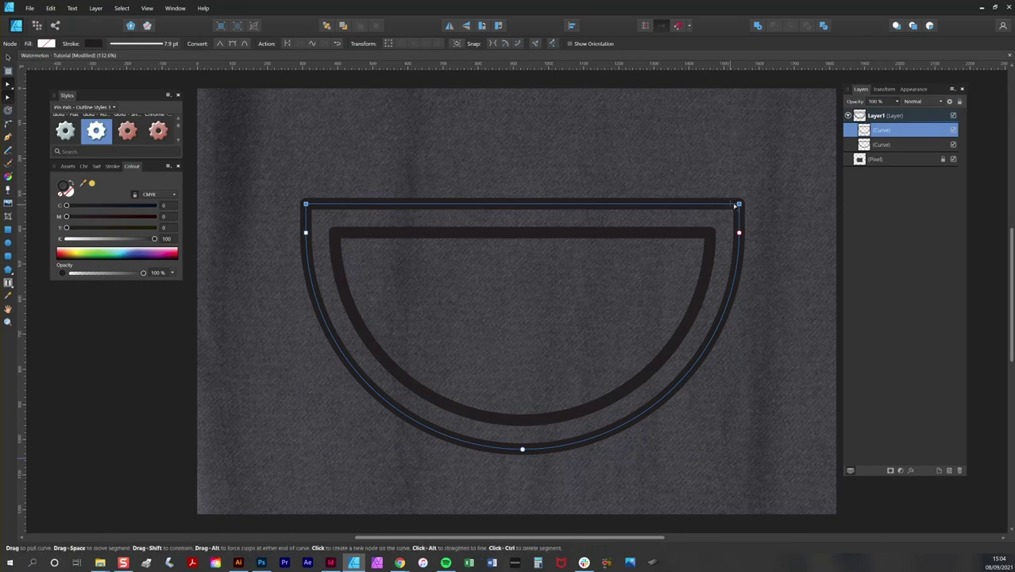
pyautogui.press('Delete')
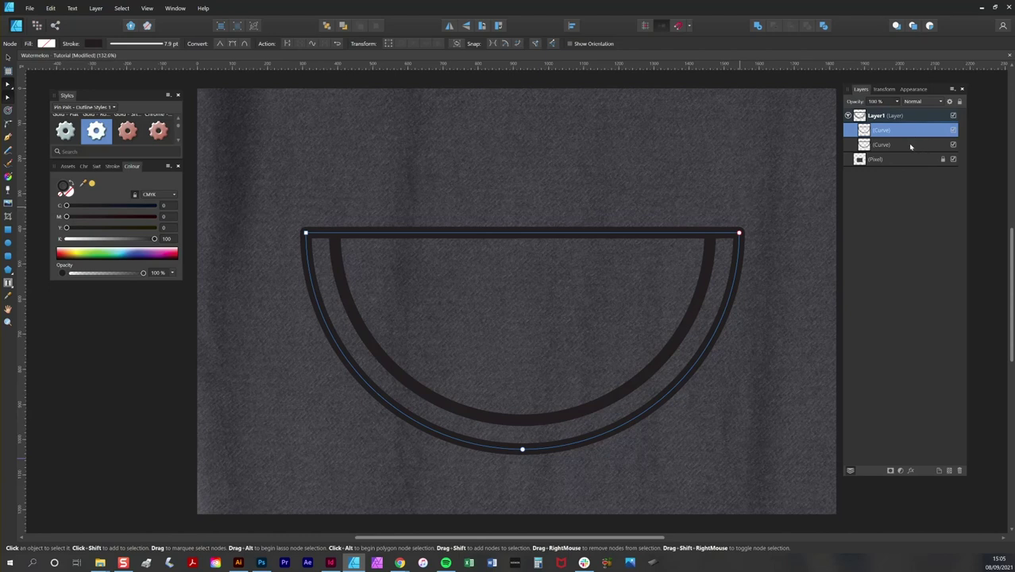
# - Duplicate the enlarged half-circle in place and move the copy below the other two curves in Layer1
pyautogui.click(50, 8)
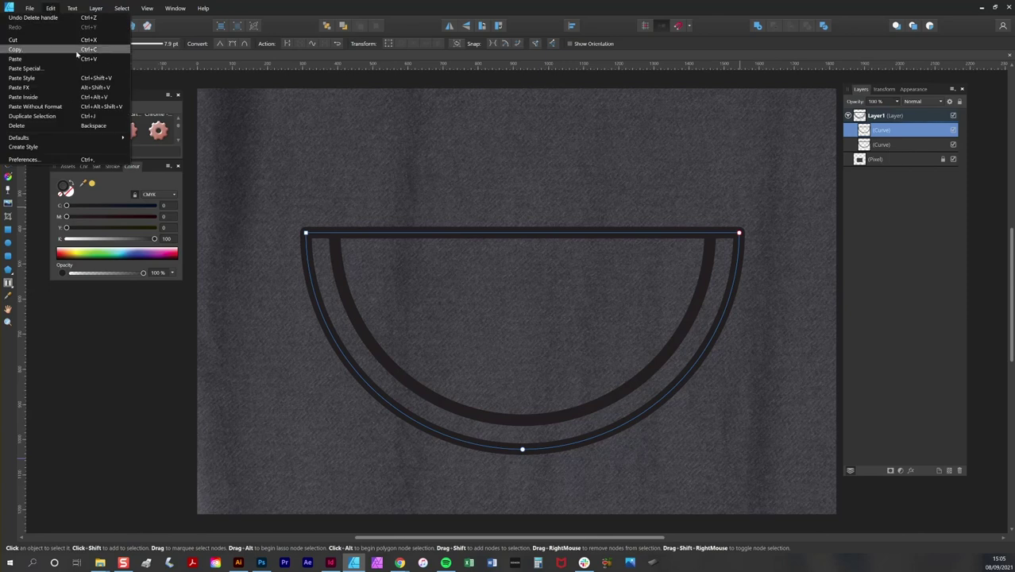
pyautogui.click(79, 54)
pyautogui.click(50, 8)
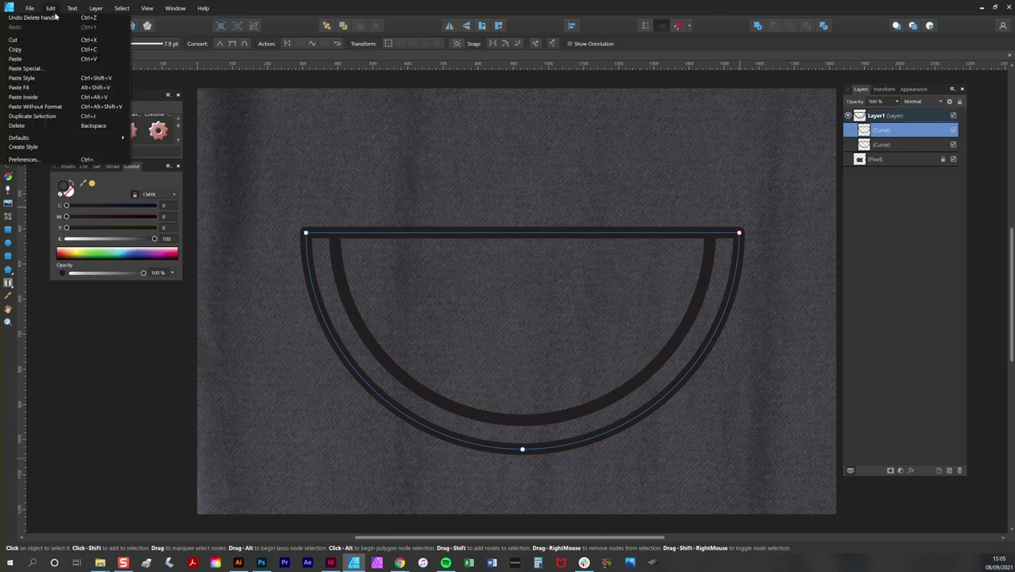
pyautogui.click(55, 65)
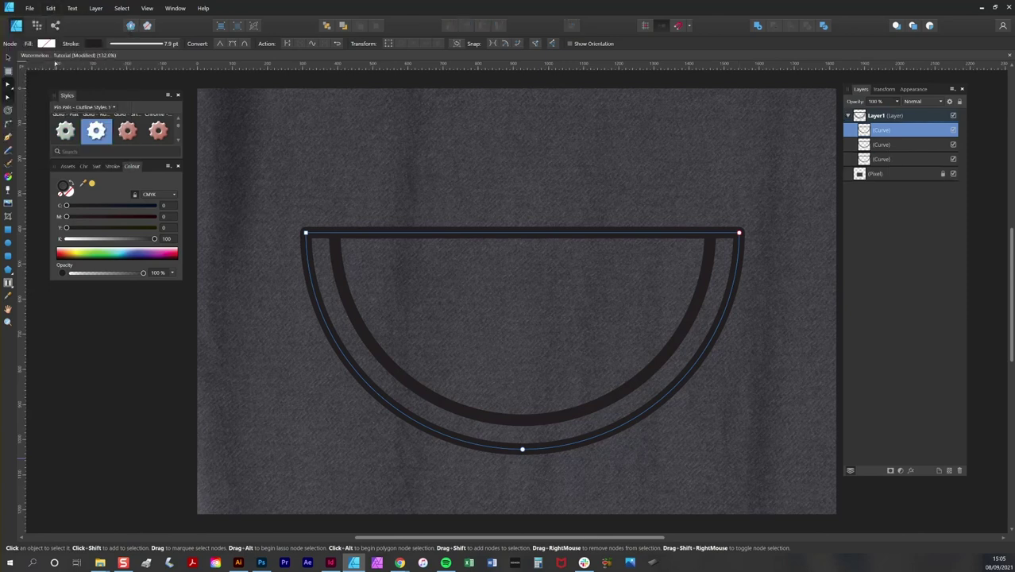
pyautogui.moveTo(910, 132); pyautogui.dragTo(905, 168)
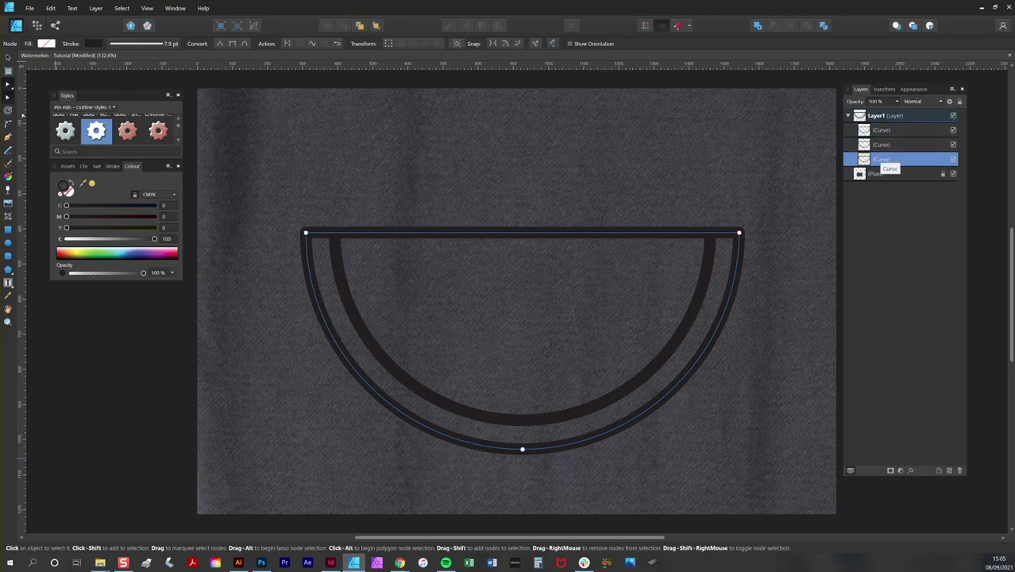
# - Contour the bottom half-circle copy outward by about 80 px and bake its appearance
pyautogui.click(8, 110)
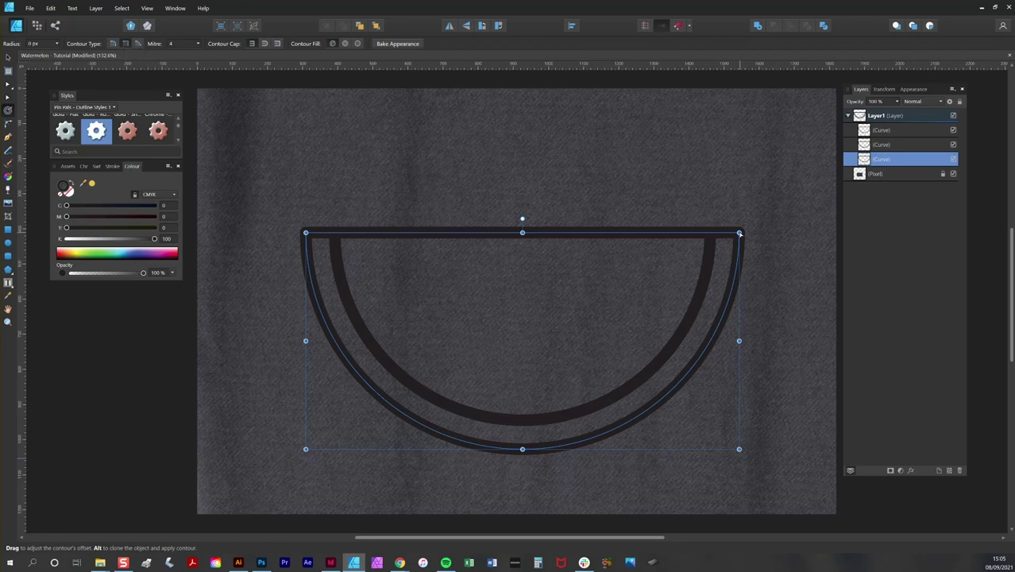
pyautogui.moveTo(740, 233); pyautogui.dragTo(768, 221)
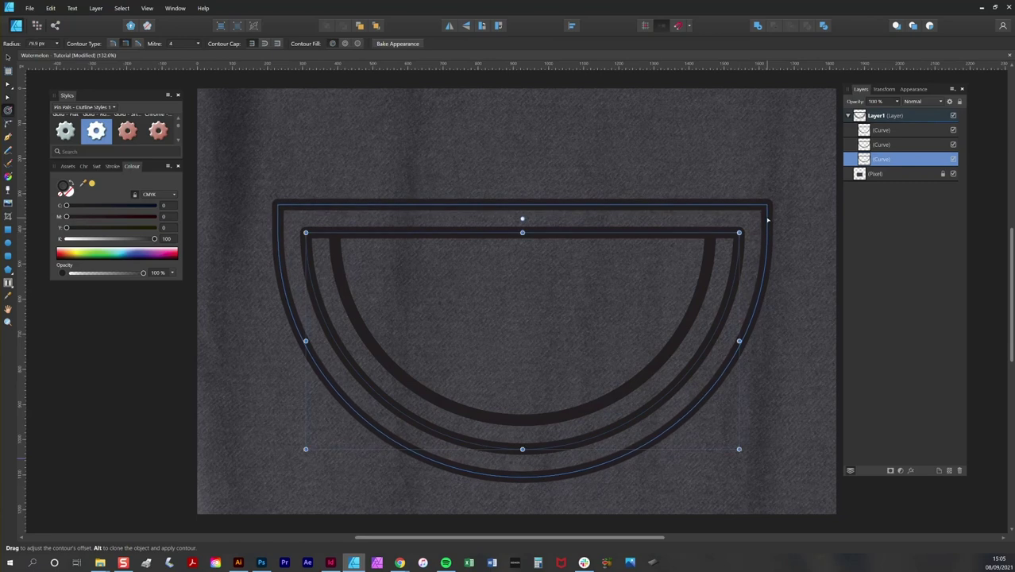
pyautogui.click(408, 45)
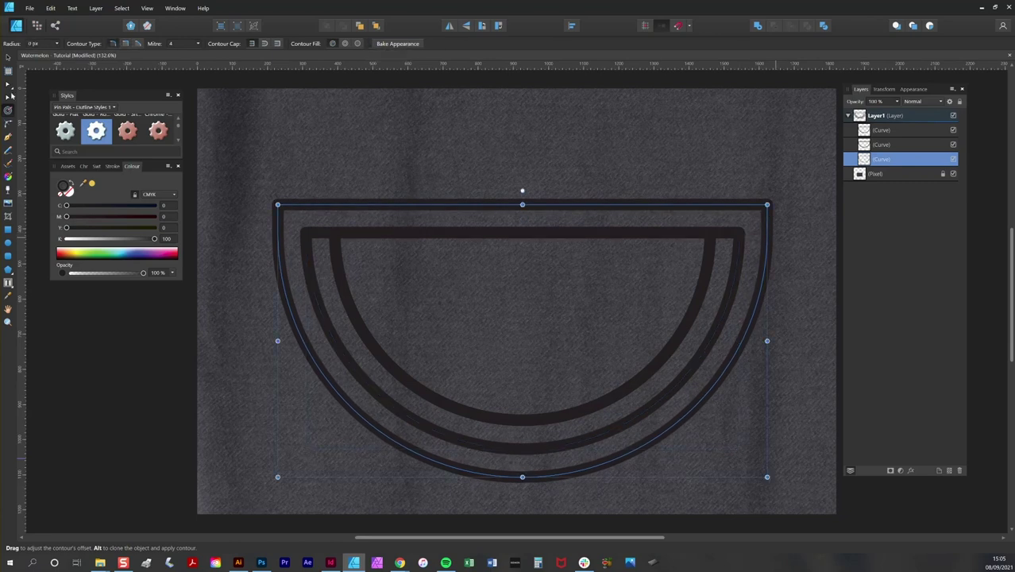
# - Delete the two upper corner nodes of the outermost half-circle to level its top edge with the others
pyautogui.click(8, 83)
pyautogui.click(767, 205)
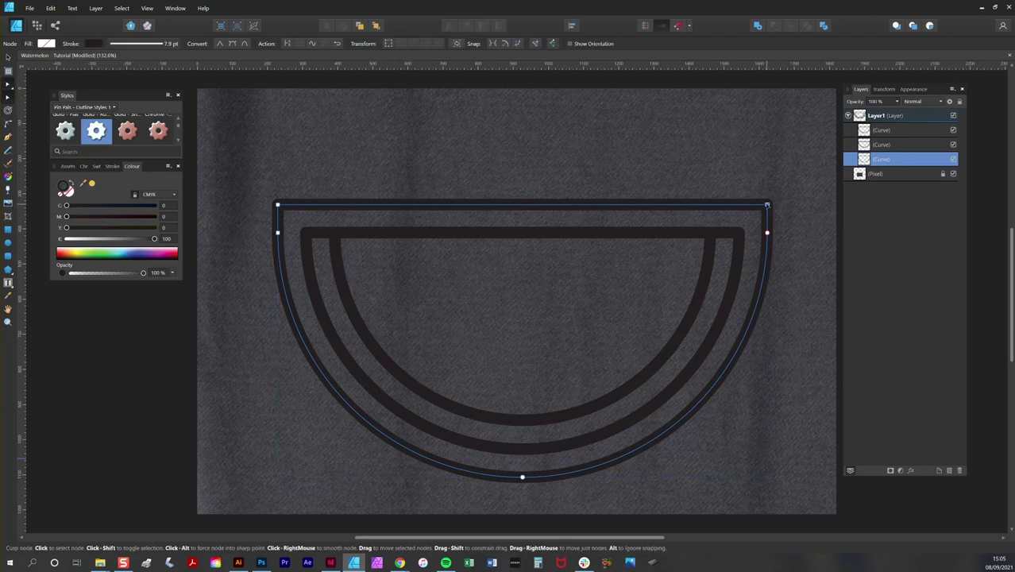
pyautogui.press('Delete')
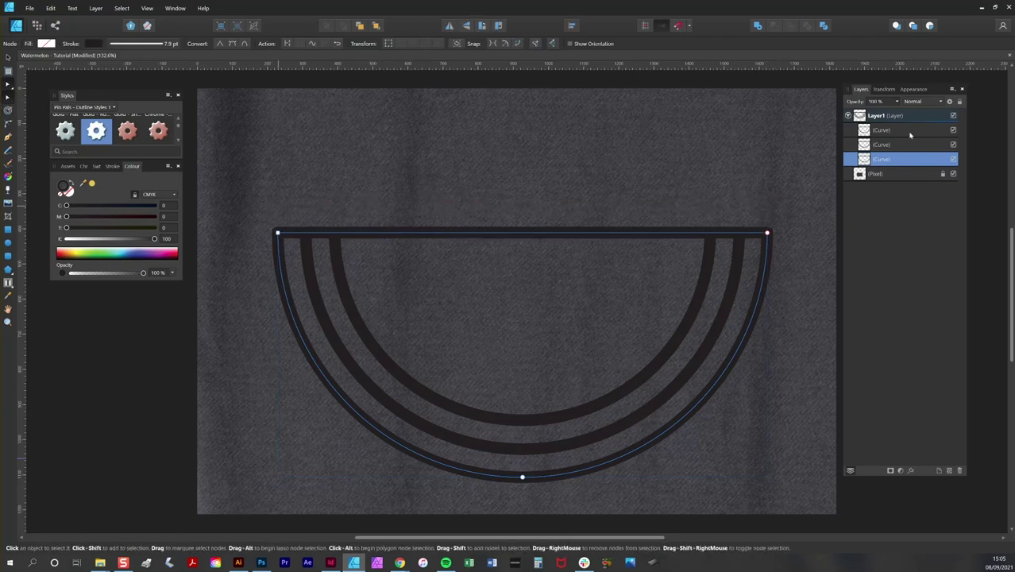
# - Expand the strokes of all three half-circle curves in Layer1 and merge them into a single shape with Add
pyautogui.click(910, 130)
pyautogui.keyDown('shift'); pyautogui.click(912, 145); pyautogui.keyUp('shift')
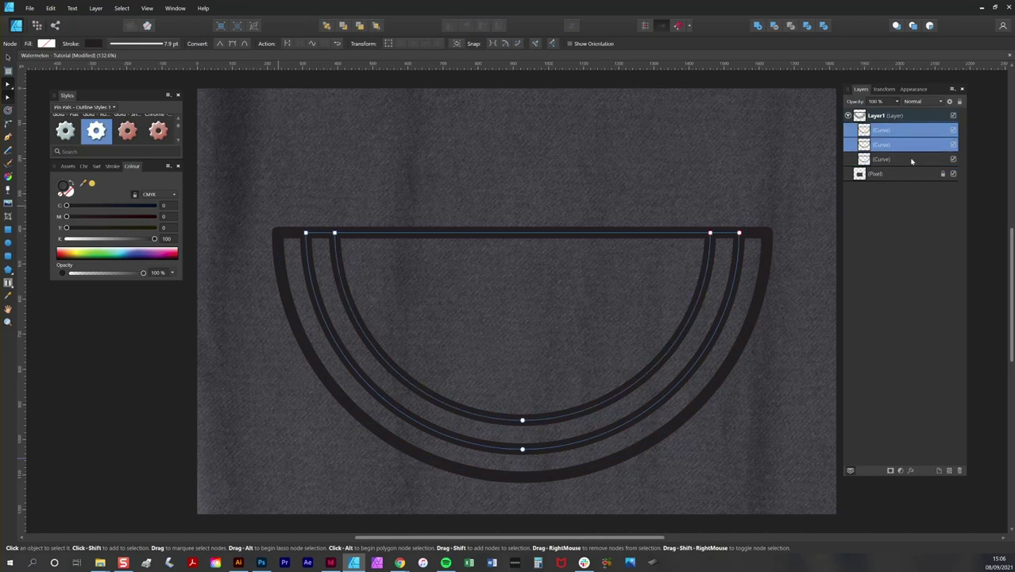
pyautogui.keyDown('shift'); pyautogui.click(912, 159); pyautogui.keyUp('shift')
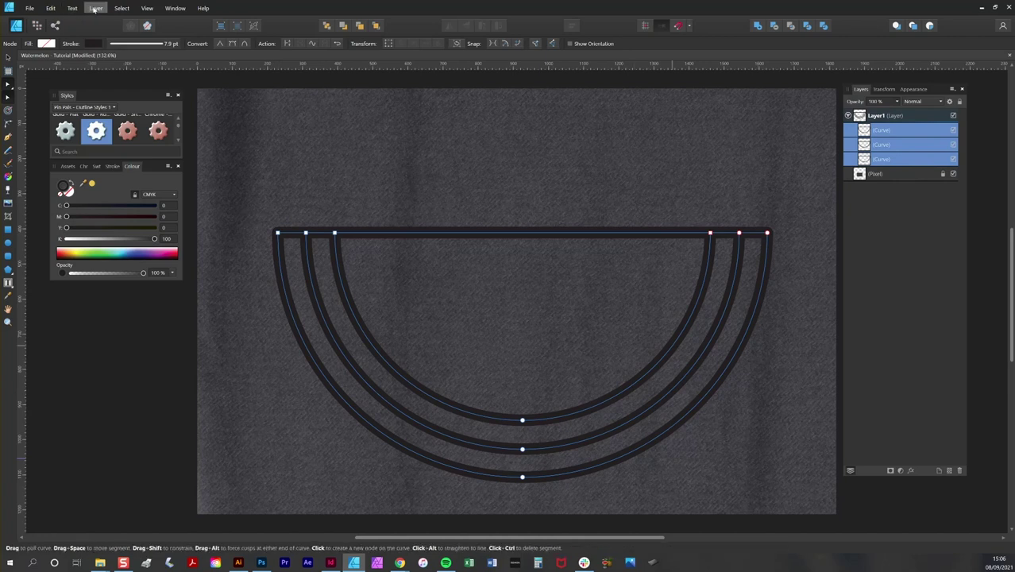
pyautogui.click(95, 8)
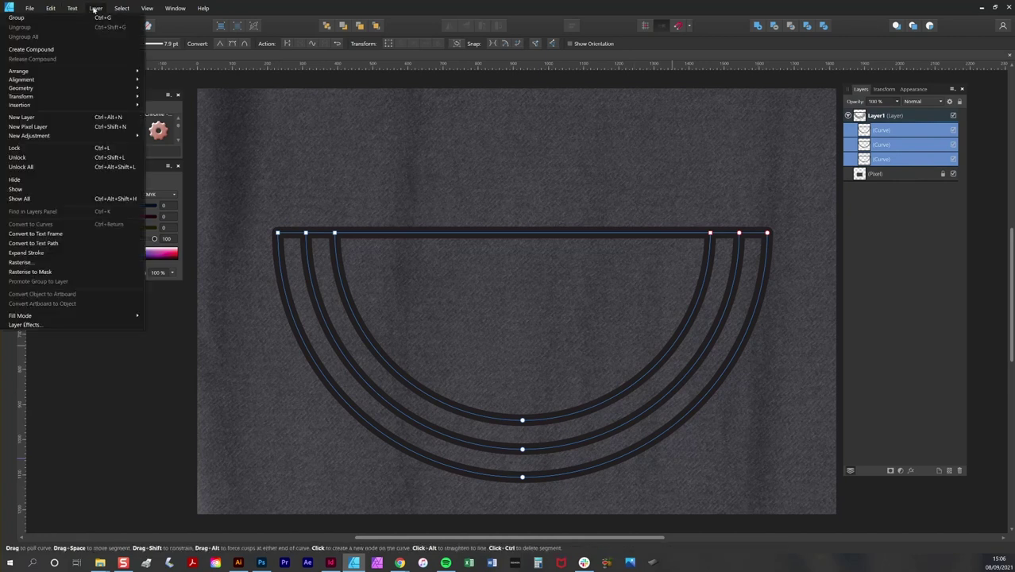
pyautogui.click(101, 254)
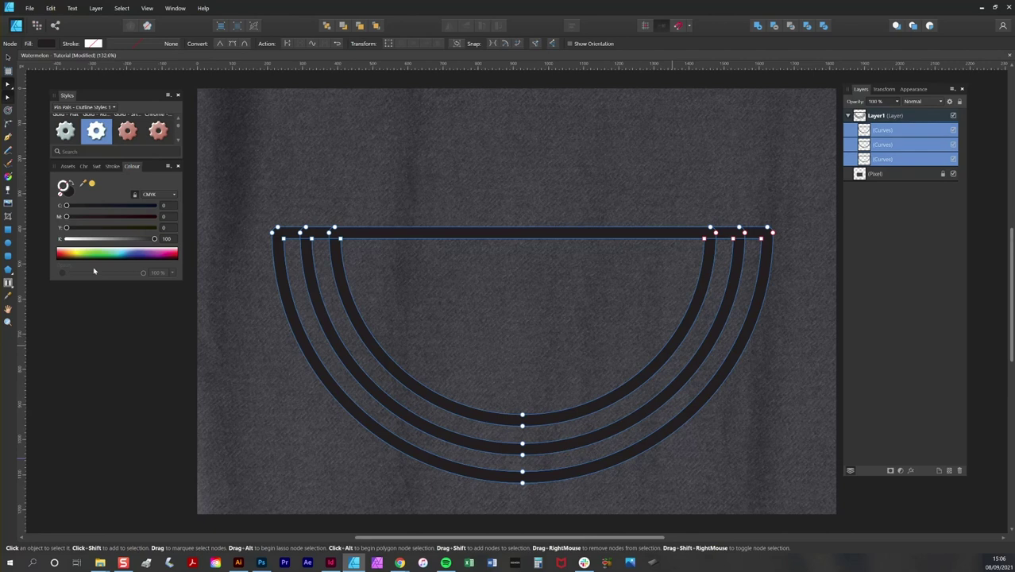
pyautogui.click(758, 26)
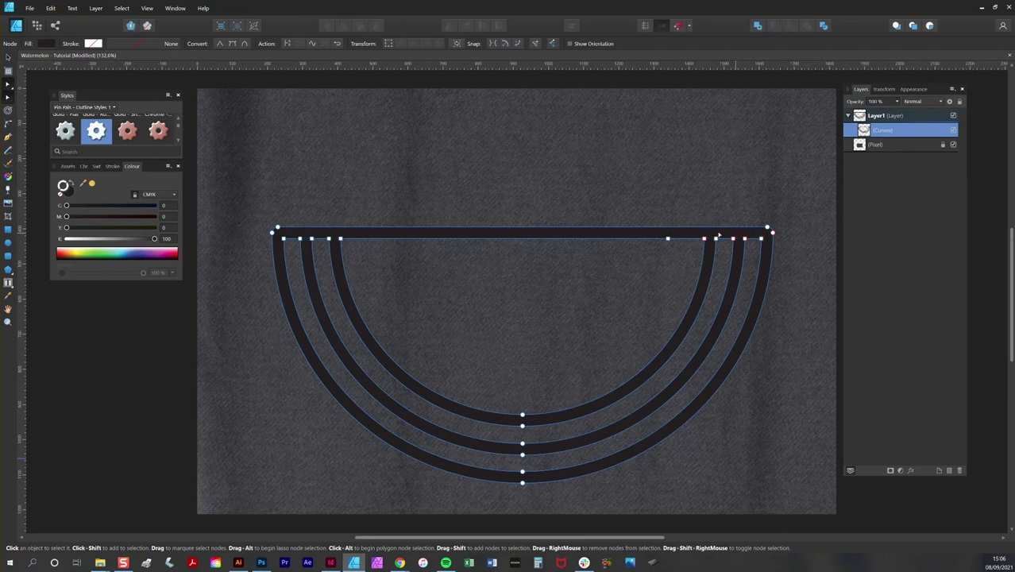
# - Round the inner corner nodes along the underside of the slice's straight top bar with the Corner Tool
pyautogui.moveTo(277, 235); pyautogui.dragTo(347, 248)
pyautogui.moveTo(699, 232); pyautogui.dragTo(764, 250)
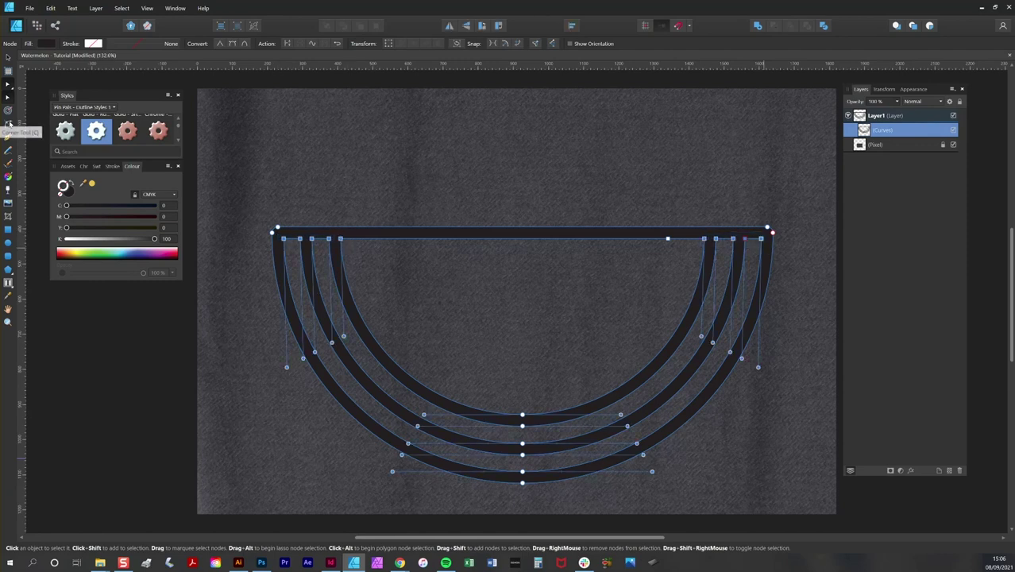
pyautogui.click(8, 124)
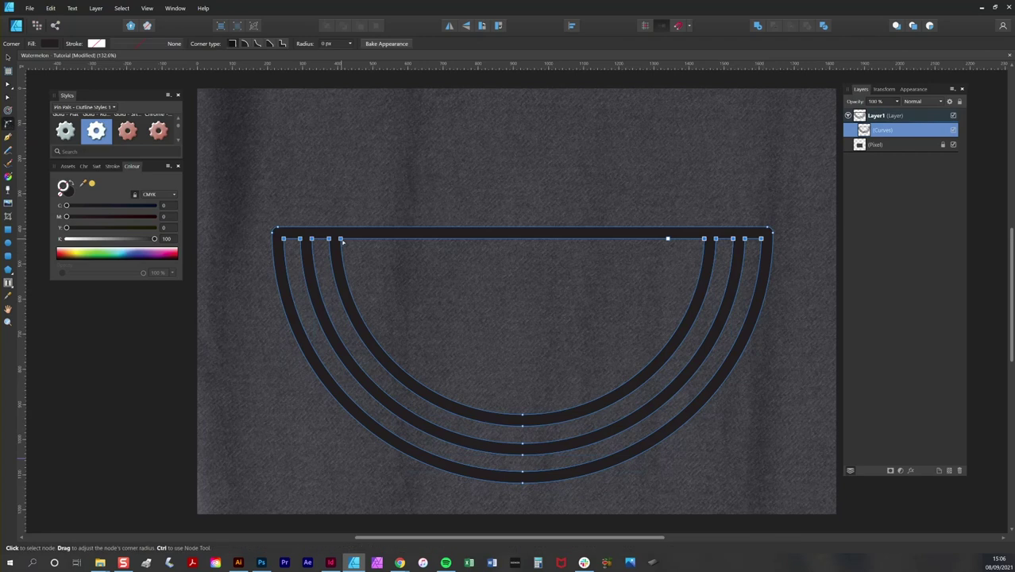
pyautogui.moveTo(341, 242); pyautogui.dragTo(346, 246)
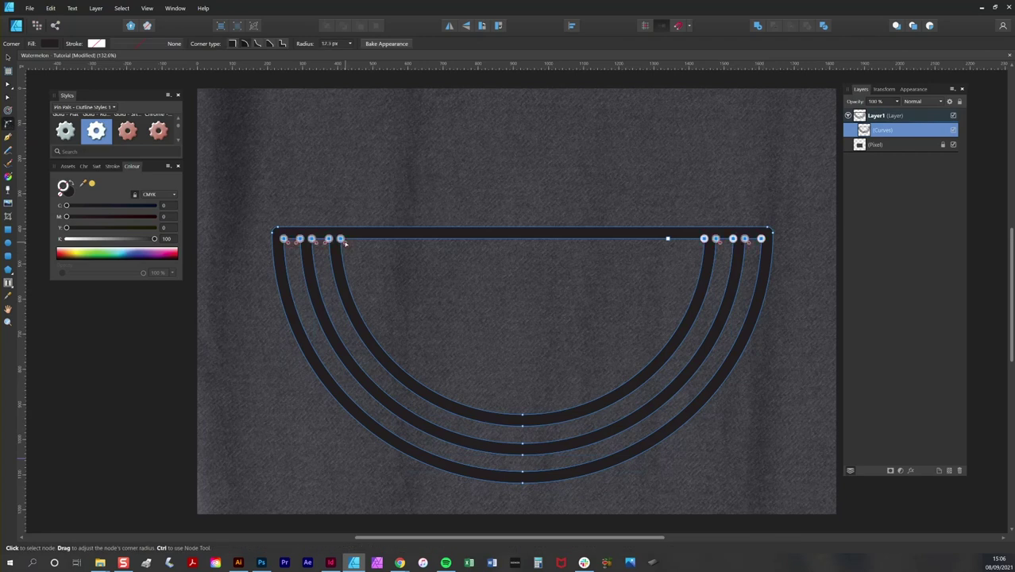
pyautogui.click(9, 57)
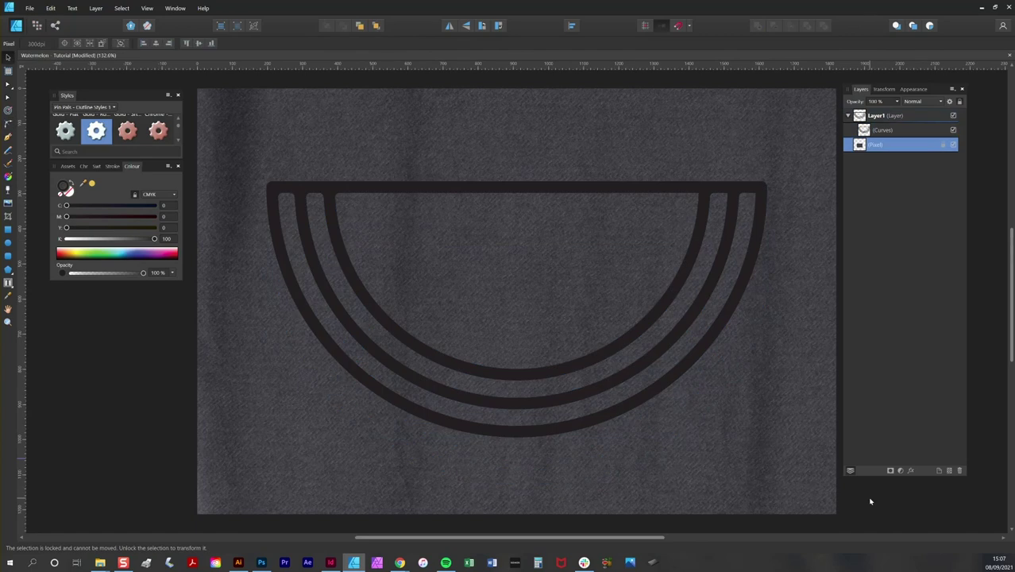
# - Draw a circle about 205 px wide over the slice's top edge and clone it into four overlapping circles, with the middle two lower
pyautogui.click(13, 243)
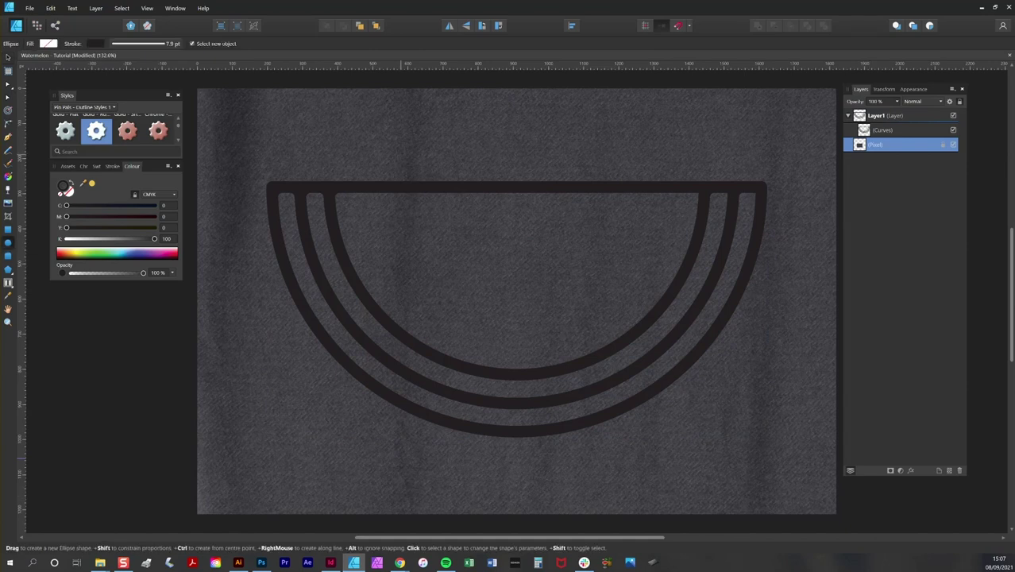
pyautogui.moveTo(395, 150); pyautogui.dragTo(471, 226)
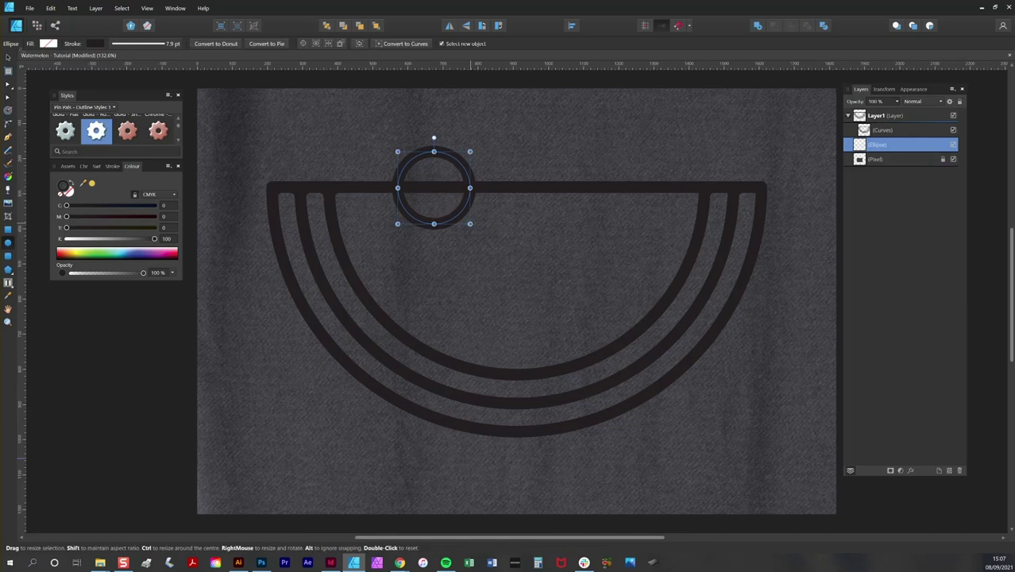
pyautogui.press('v')
pyautogui.moveTo(467, 207); pyautogui.dragTo(492, 211)
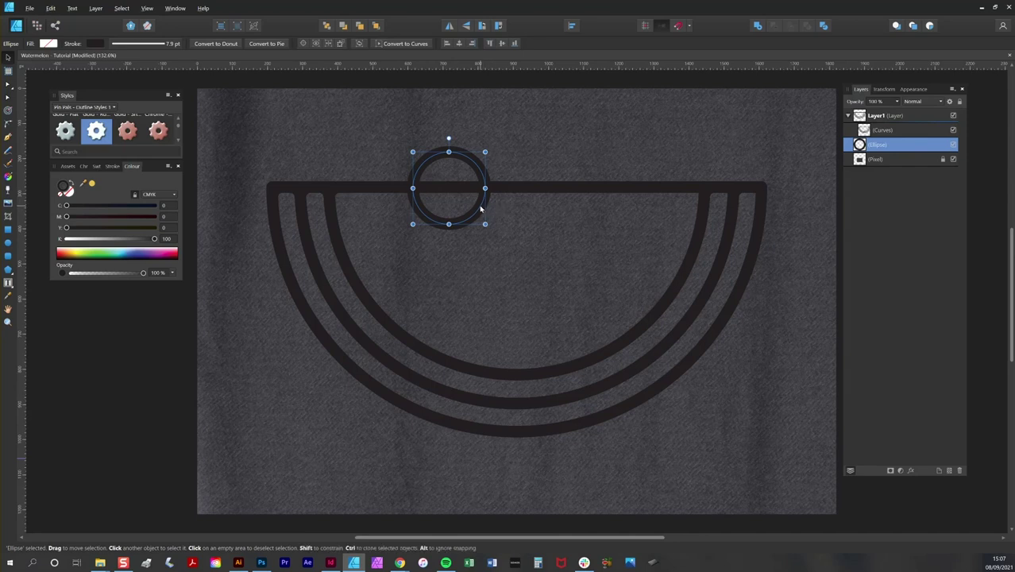
pyautogui.moveTo(481, 208); pyautogui.dragTo(589, 240)
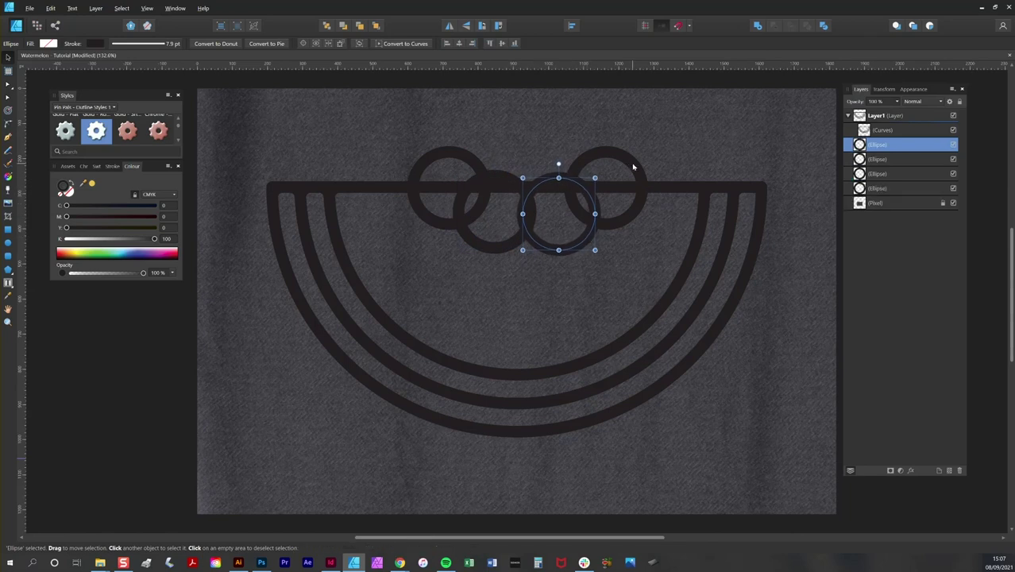
# - Align the two outer circles vertically to their top edges
pyautogui.click(633, 167)
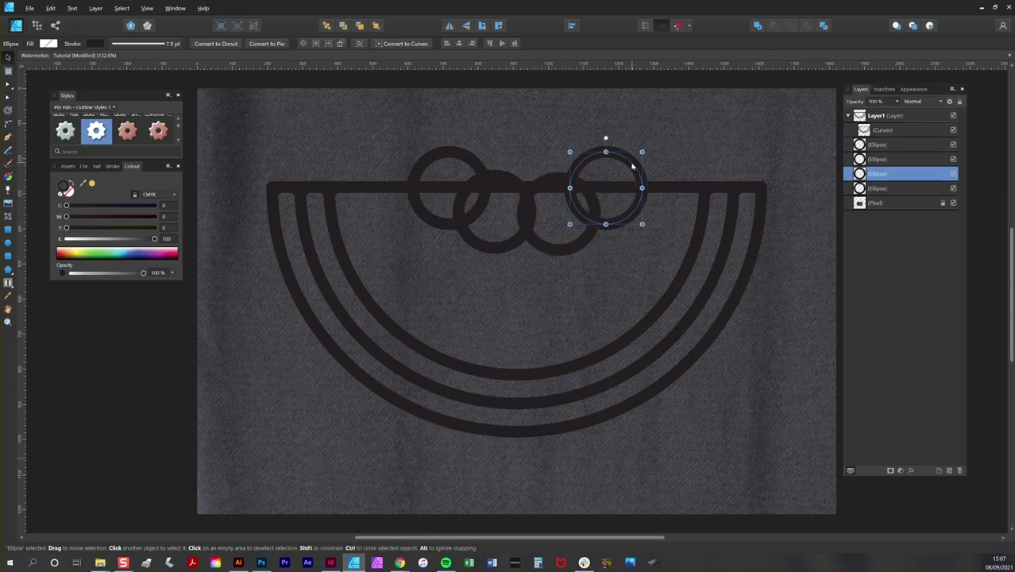
pyautogui.keyDown('shift'); pyautogui.click(477, 163); pyautogui.keyUp('shift')
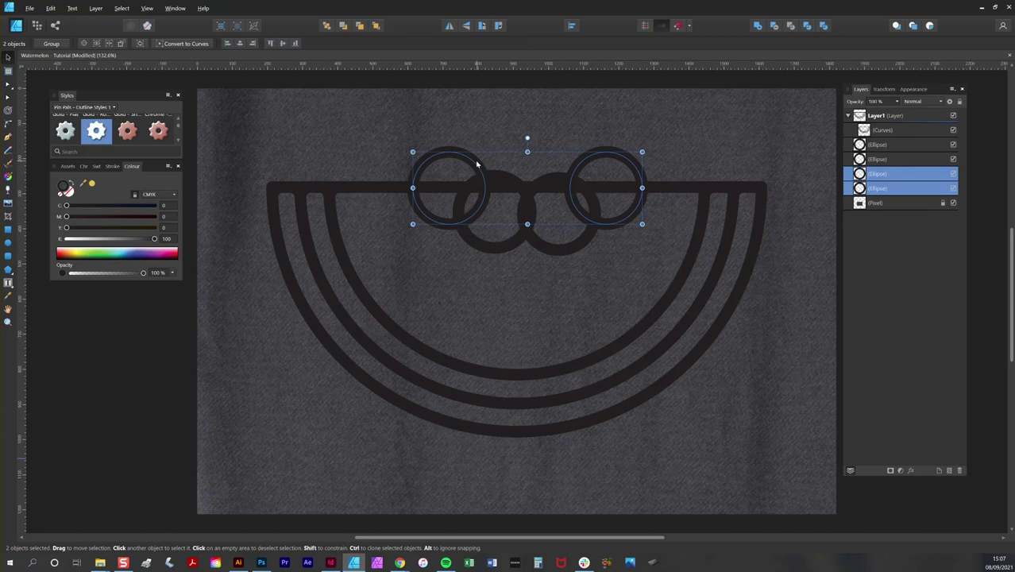
pyautogui.click(573, 27)
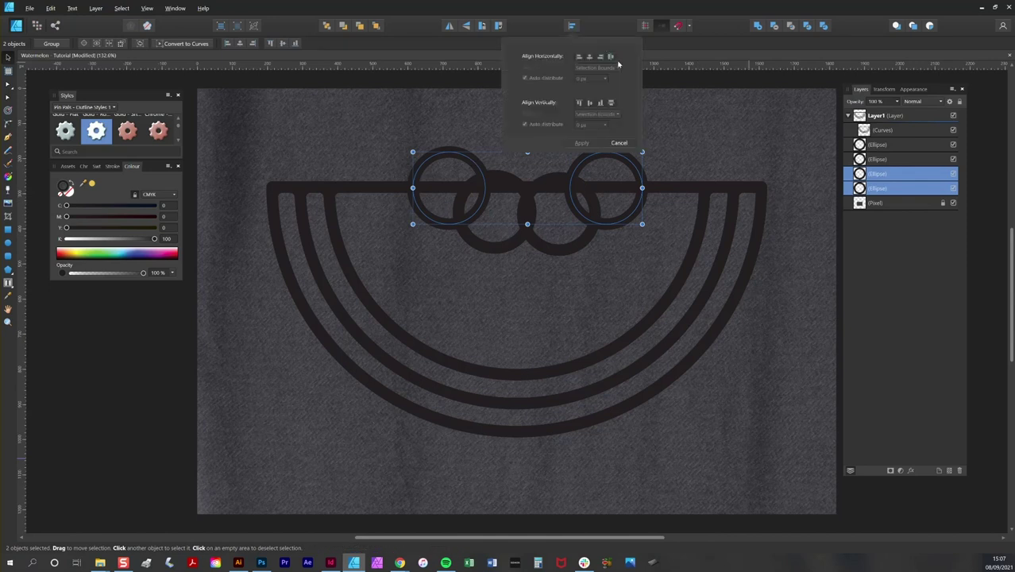
pyautogui.click(581, 104)
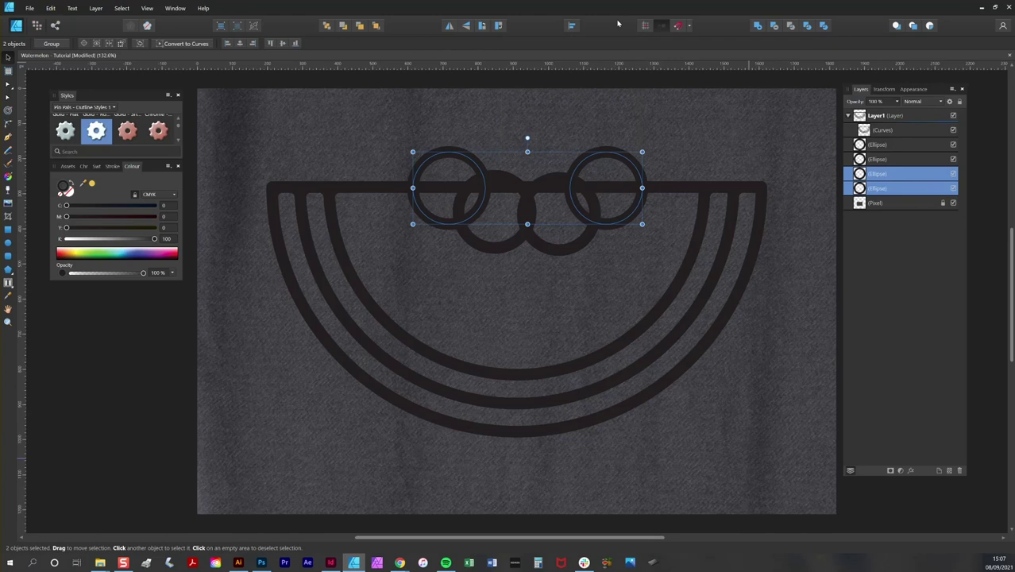
# - Align the two lower middle circles vertically to their top edges
pyautogui.click(572, 248)
pyautogui.keyDown('shift'); pyautogui.click(495, 252); pyautogui.keyUp('shift')
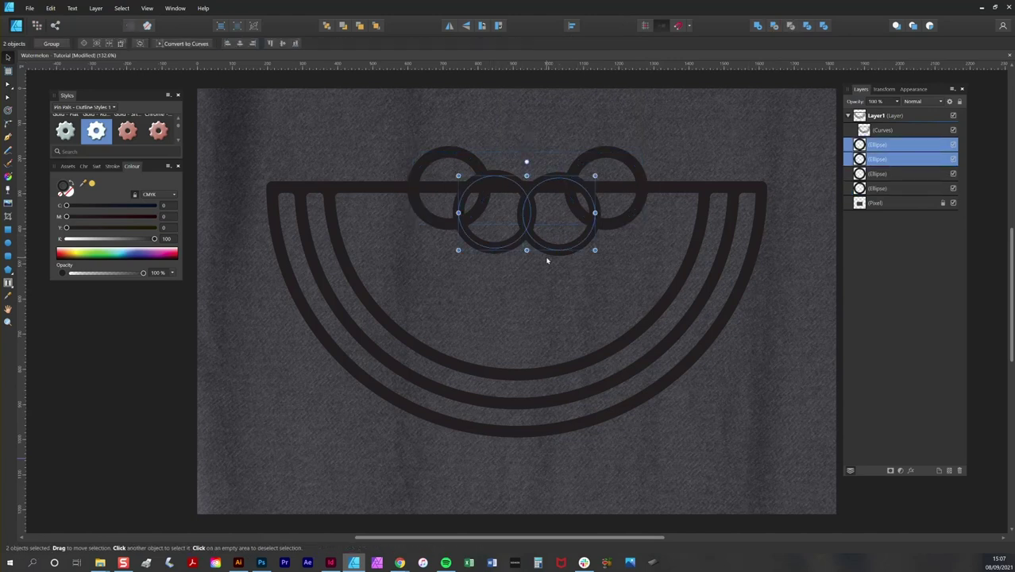
pyautogui.click(572, 26)
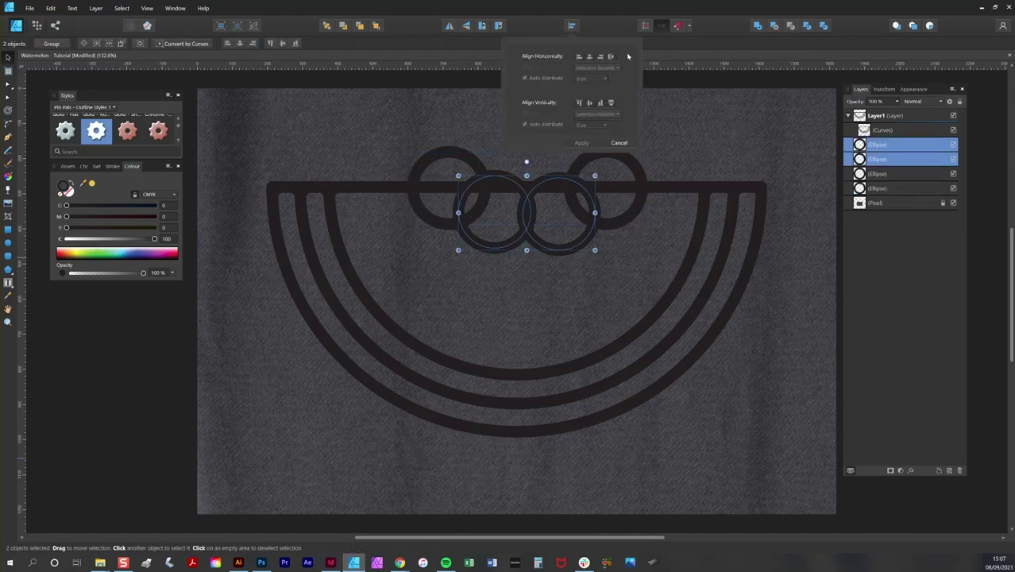
pyautogui.click(579, 103)
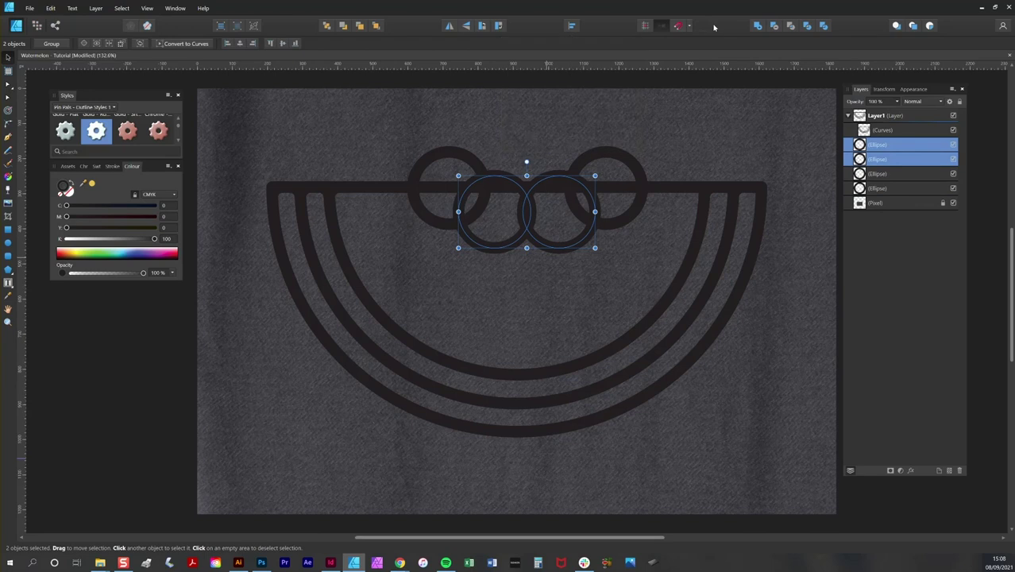
# - Space all four circles evenly in the horizontal direction and merge them into one scalloped outline with Add
pyautogui.click(459, 157)
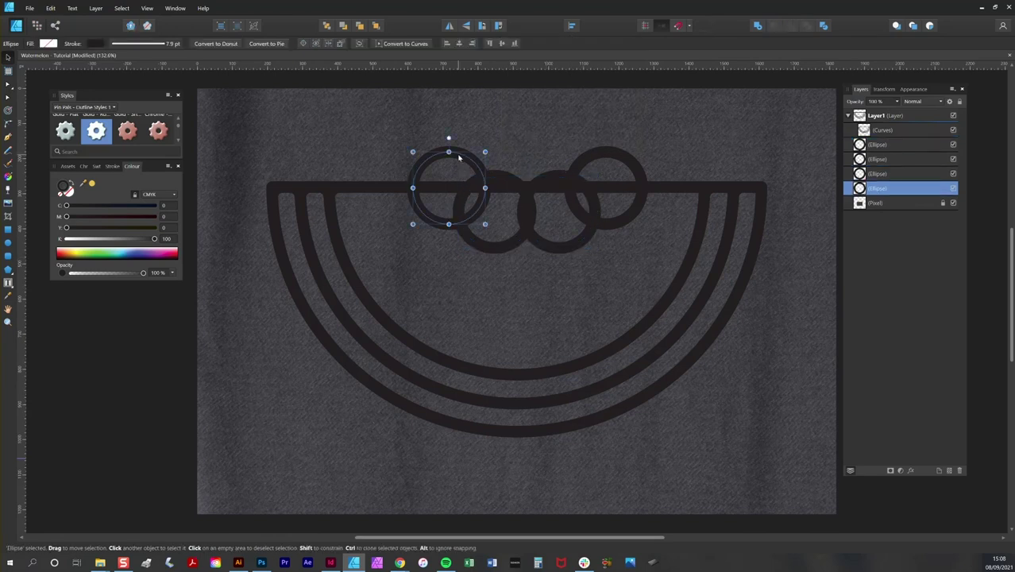
pyautogui.keyDown('shift'); pyautogui.click(512, 248); pyautogui.keyUp('shift')
pyautogui.keyDown('shift'); pyautogui.click(551, 251); pyautogui.keyUp('shift')
pyautogui.keyDown('shift'); pyautogui.click(618, 226); pyautogui.keyUp('shift')
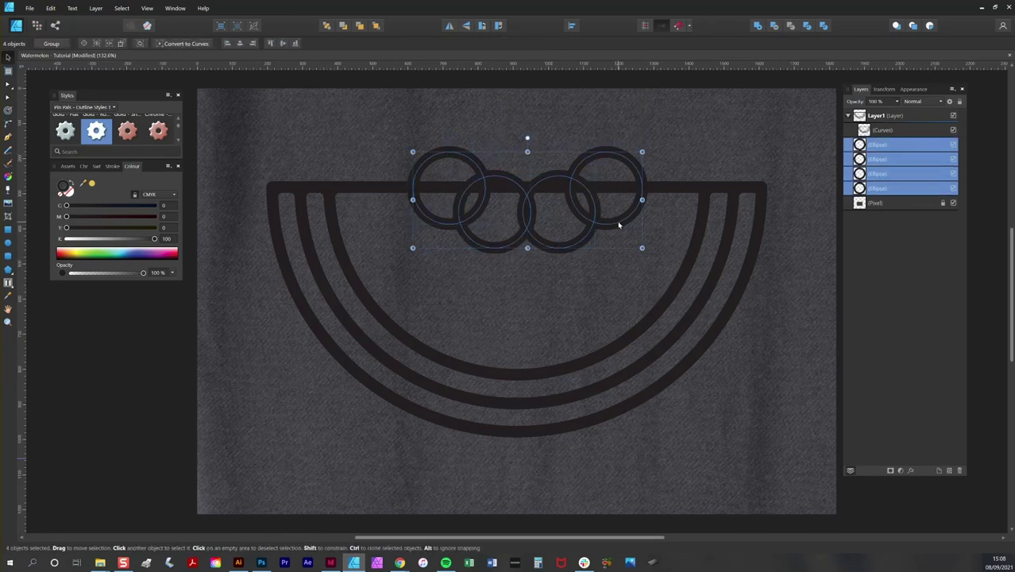
pyautogui.click(571, 26)
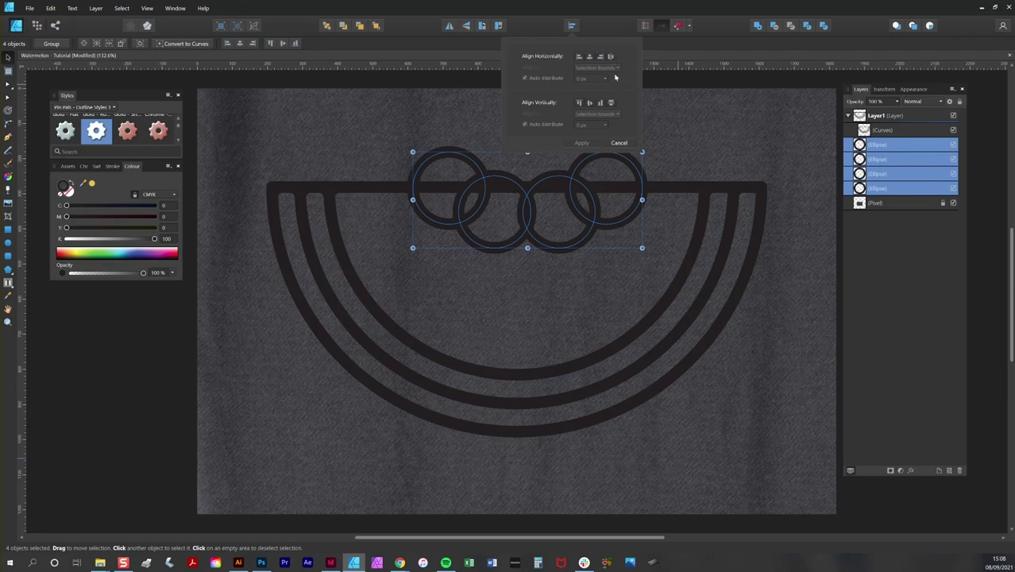
pyautogui.click(611, 57)
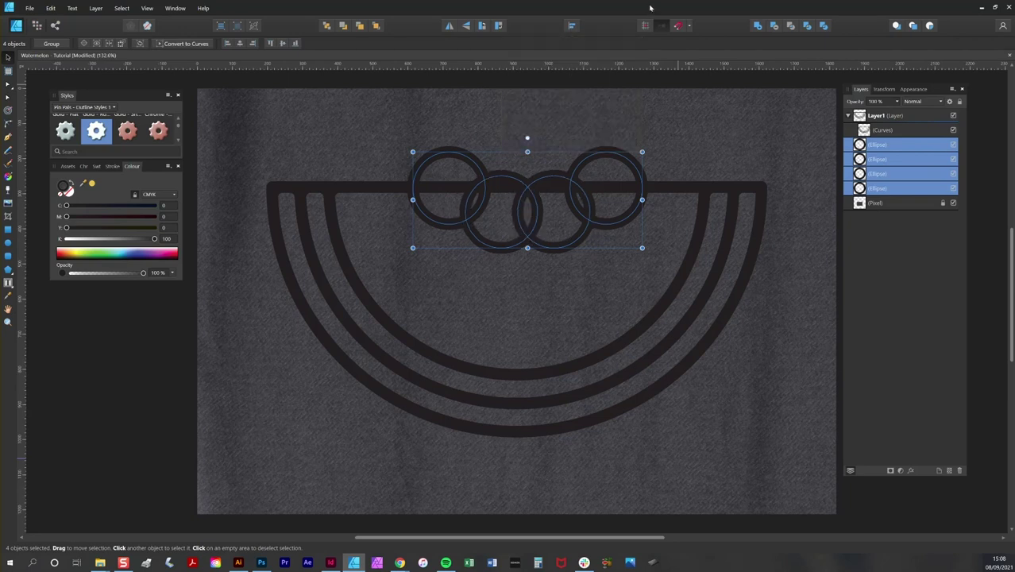
pyautogui.click(758, 26)
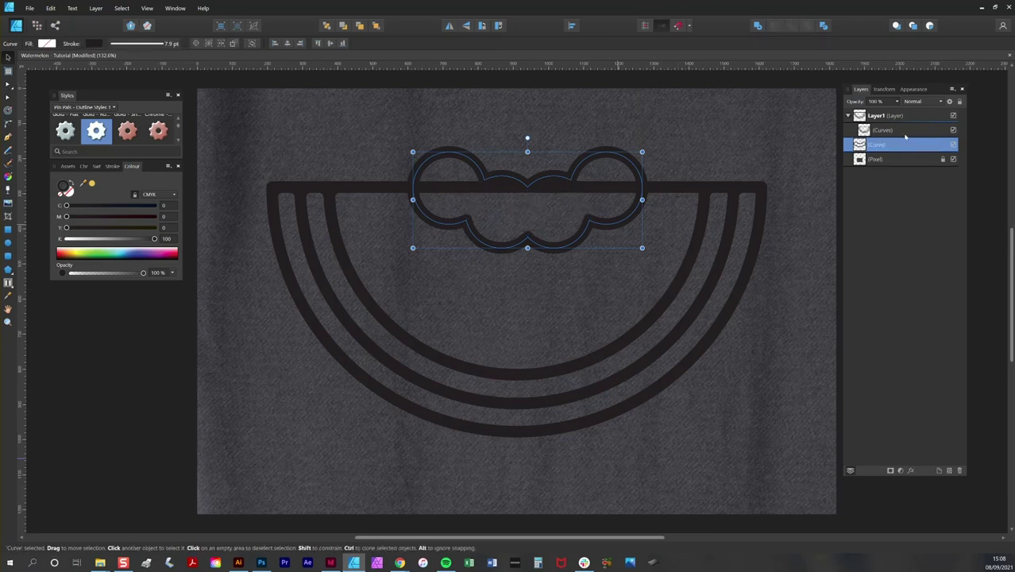
# - Centre the scalloped outline horizontally with the watermelon slice shape
pyautogui.press('Escape')
pyautogui.keyDown('shift'); pyautogui.click(893, 132); pyautogui.keyUp('shift')
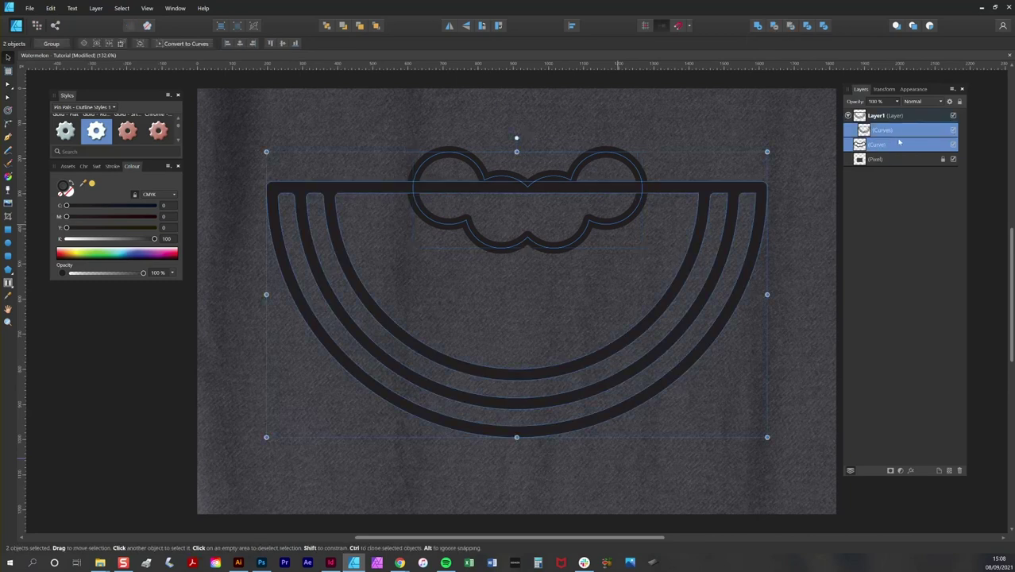
pyautogui.click(572, 26)
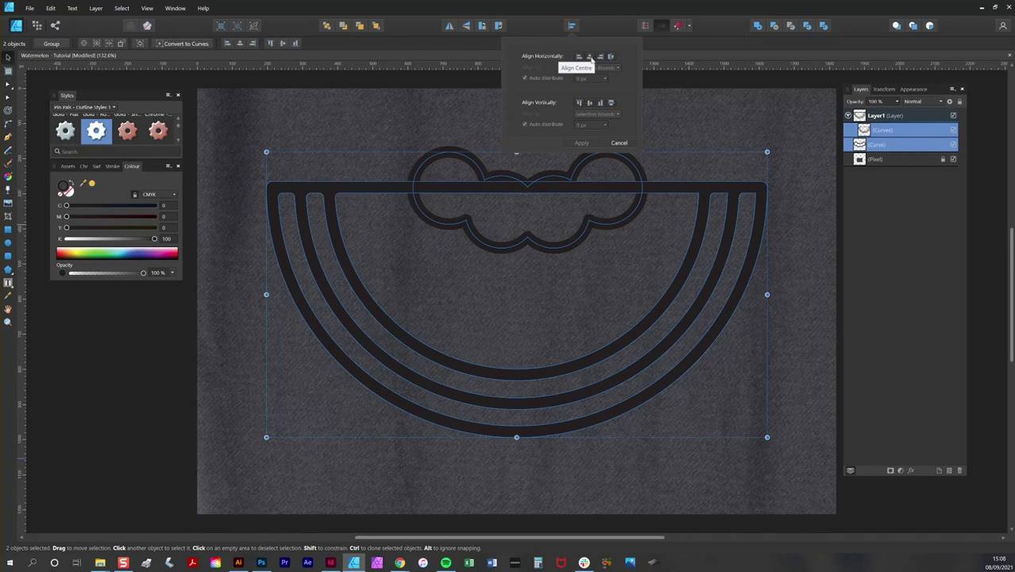
pyautogui.click(590, 57)
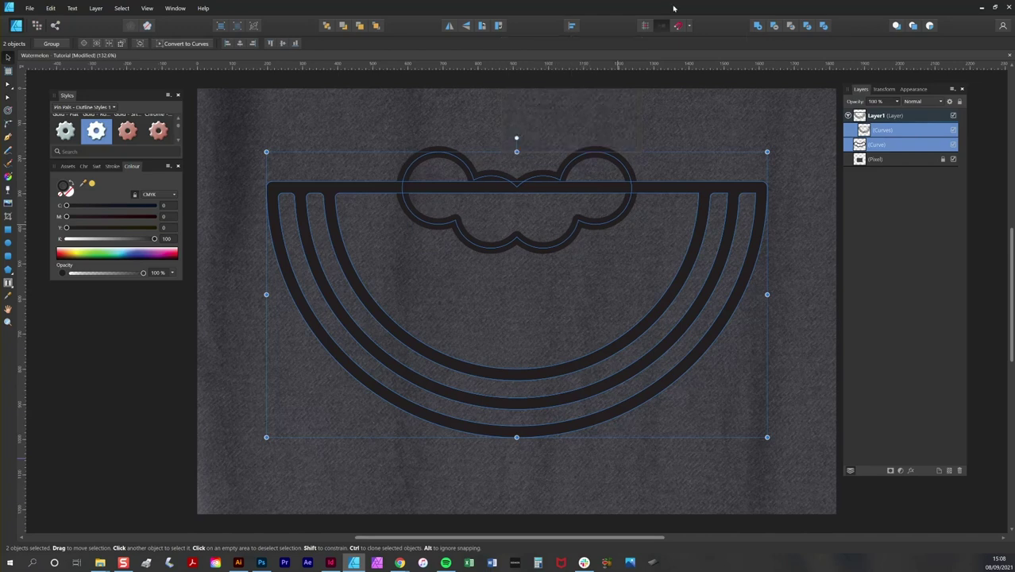
# - Raise the scalloped outline slightly, shrink it to about 600 px wide, and recentre it horizontally on the slice
pyautogui.click(607, 222)
pyautogui.moveTo(608, 222); pyautogui.dragTo(611, 209)
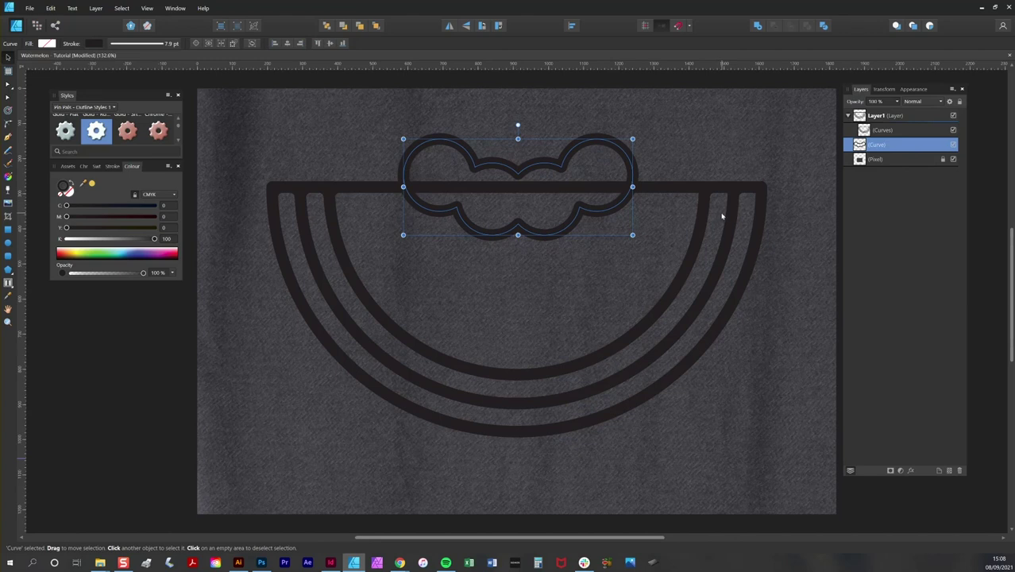
pyautogui.moveTo(632, 235); pyautogui.dragTo(612, 213)
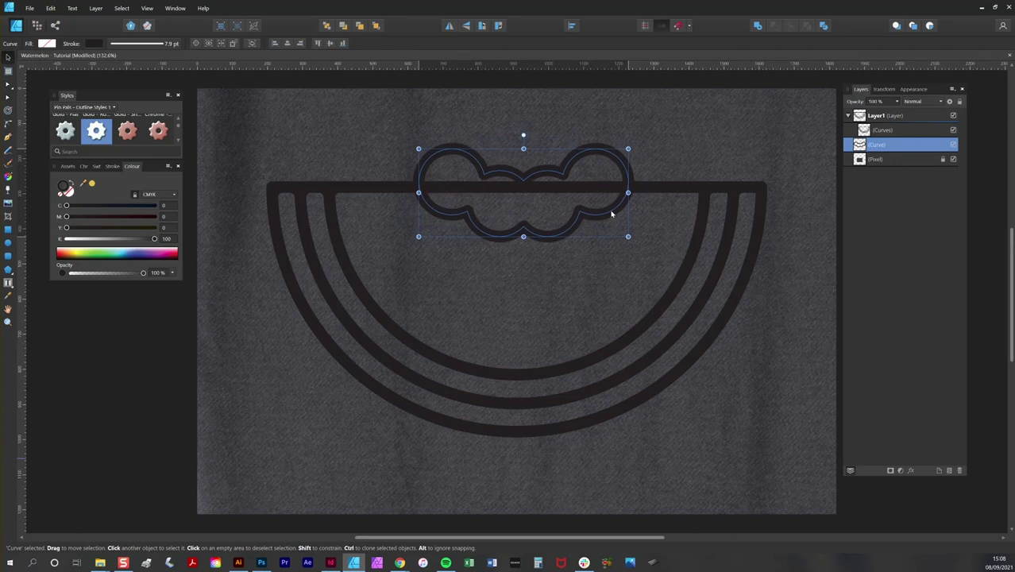
pyautogui.keyDown('shift'); pyautogui.click(704, 228); pyautogui.keyUp('shift')
pyautogui.click(571, 26)
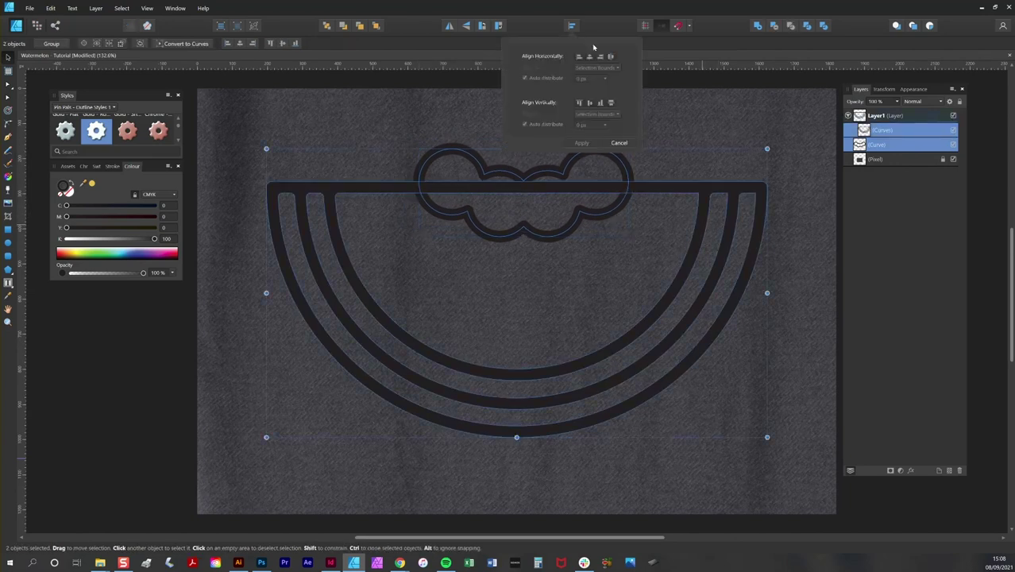
pyautogui.click(589, 57)
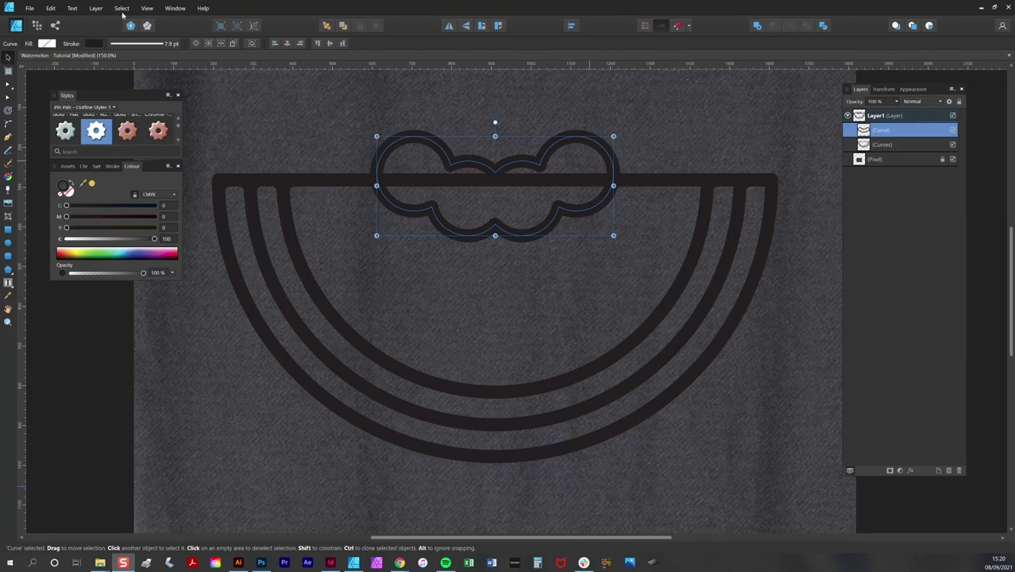
# - Expand the stroke of the scalloped outline into a filled shape
pyautogui.click(97, 10)
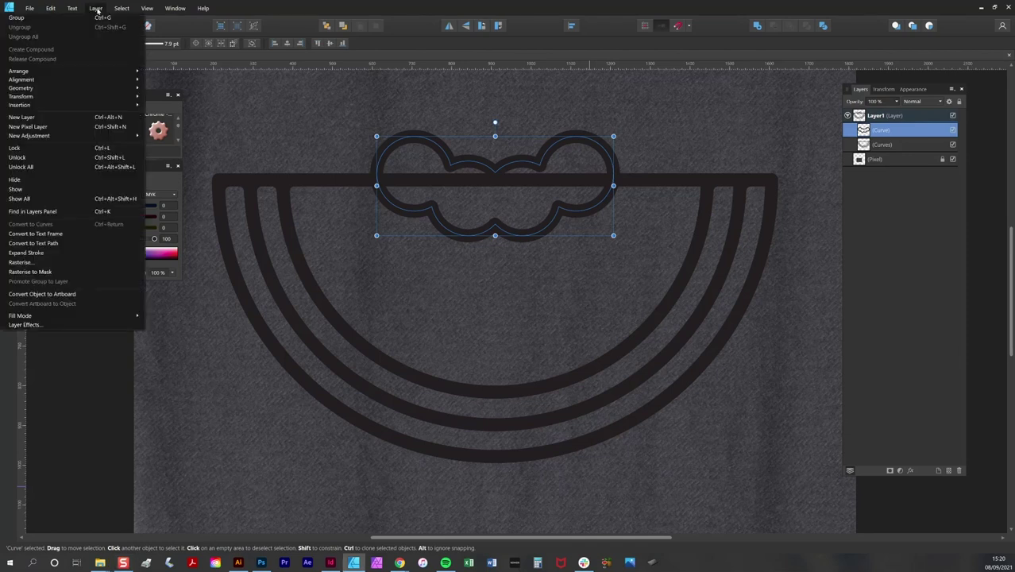
pyautogui.click(97, 254)
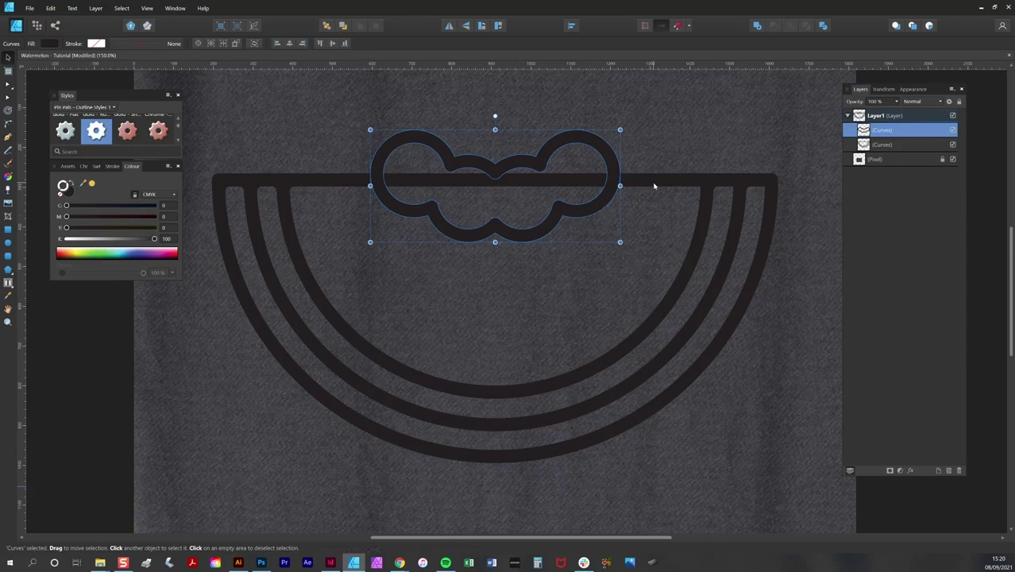
pyautogui.keyDown('shift'); pyautogui.click(707, 196); pyautogui.keyUp('shift')
pyautogui.click(571, 26)
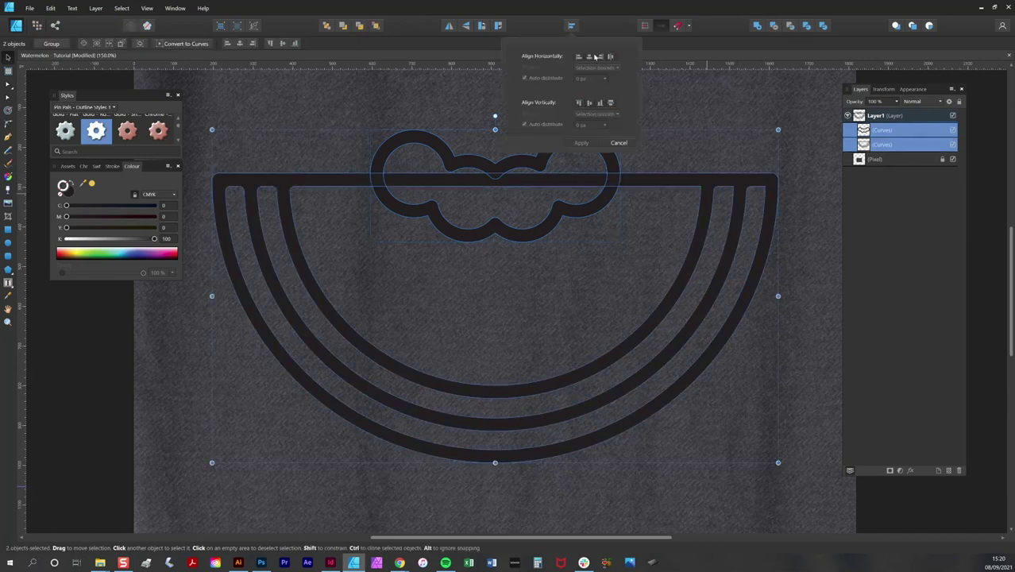
pyautogui.click(813, 222)
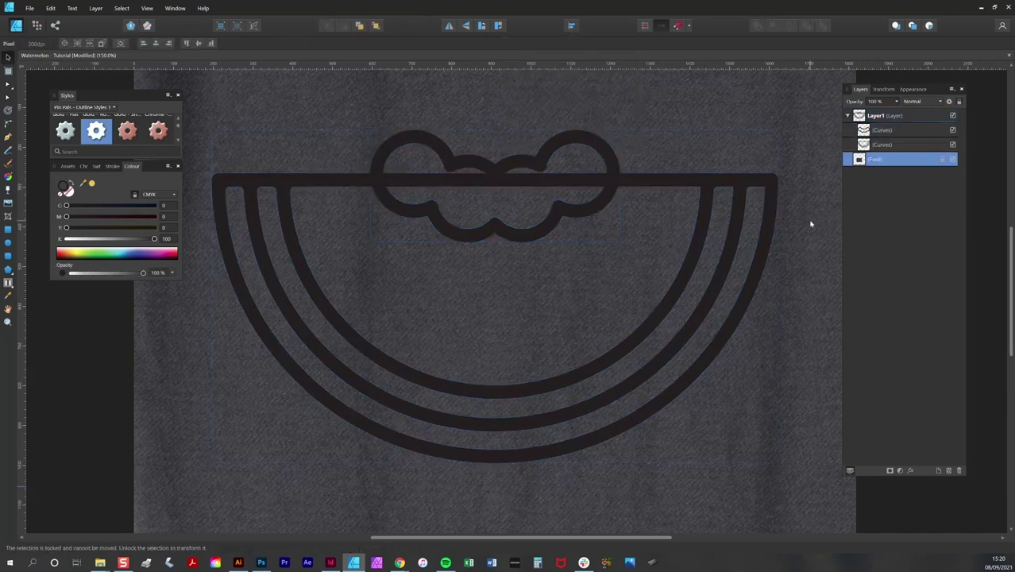
# - Draw a black-filled rectangle about 590 by 205 px over the slice's top edge inside the scalloped outline, and subtract it from the slice
pyautogui.click(662, 187)
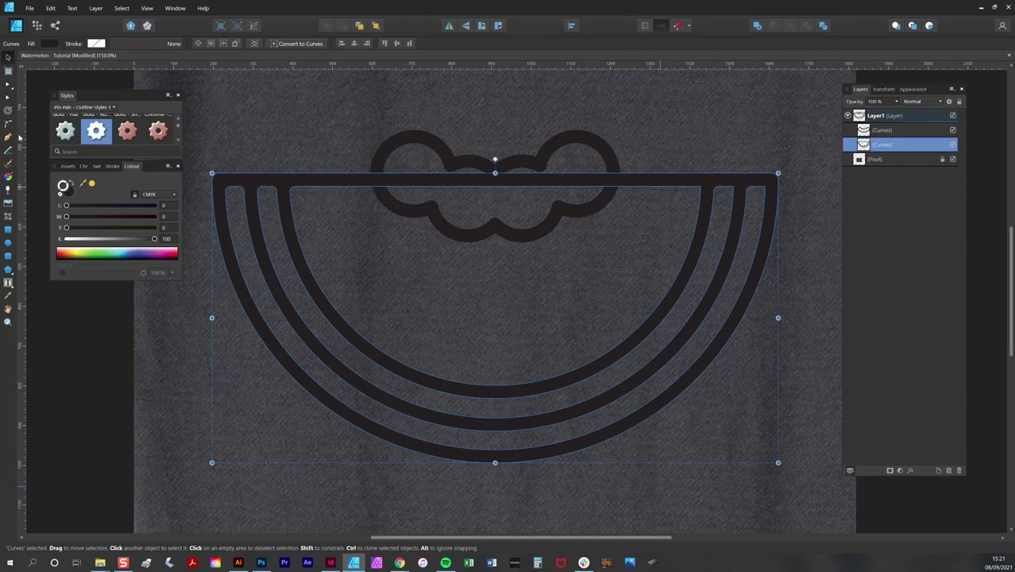
pyautogui.click(9, 229)
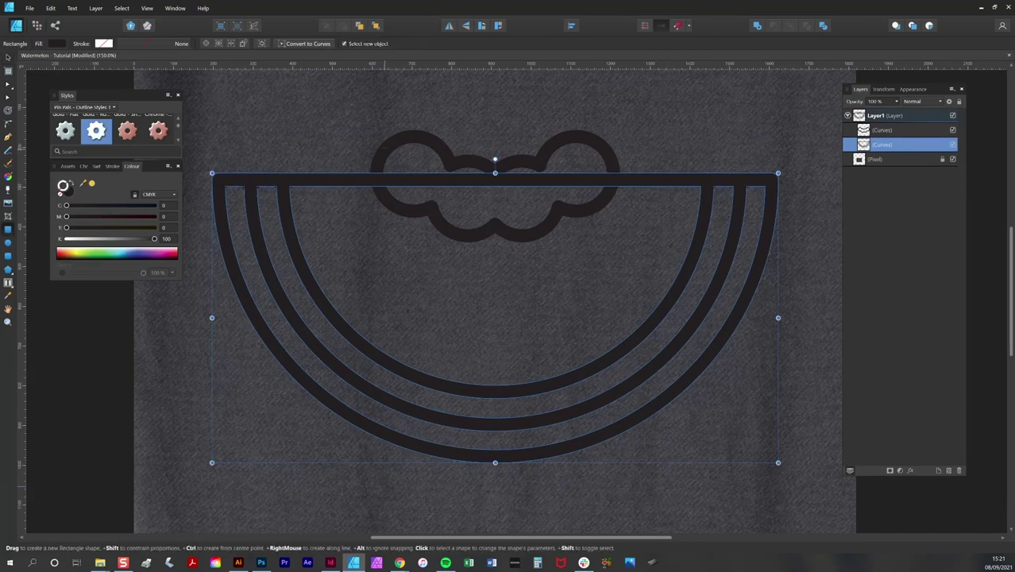
pyautogui.moveTo(383, 128); pyautogui.dragTo(612, 209)
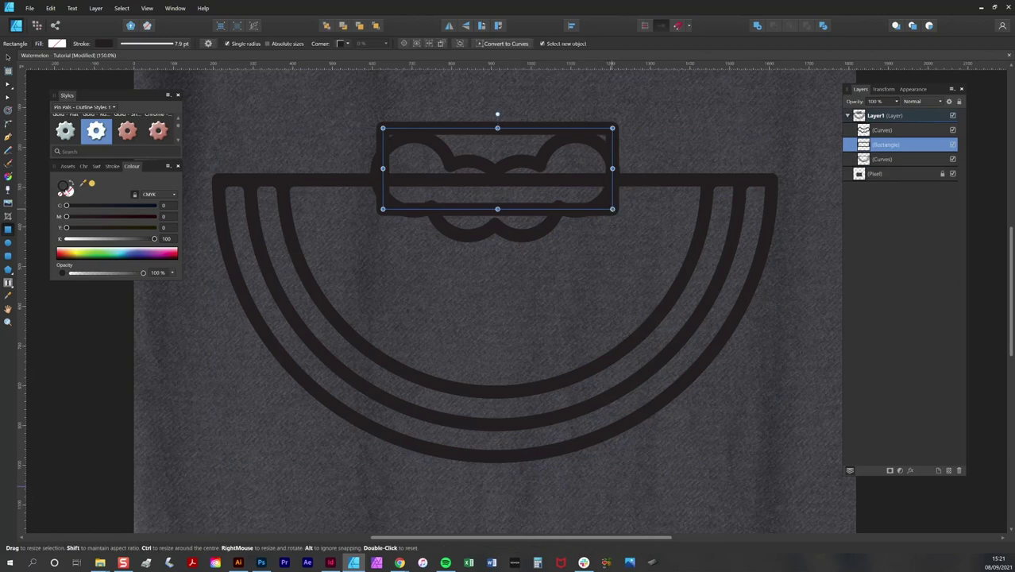
pyautogui.click(71, 184)
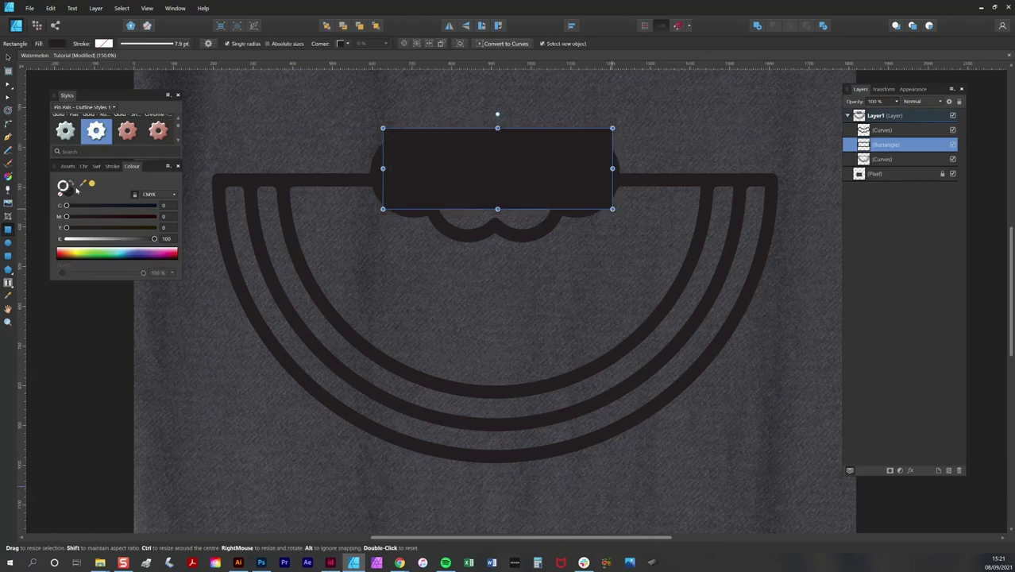
pyautogui.moveTo(383, 168); pyautogui.dragTo(378, 168)
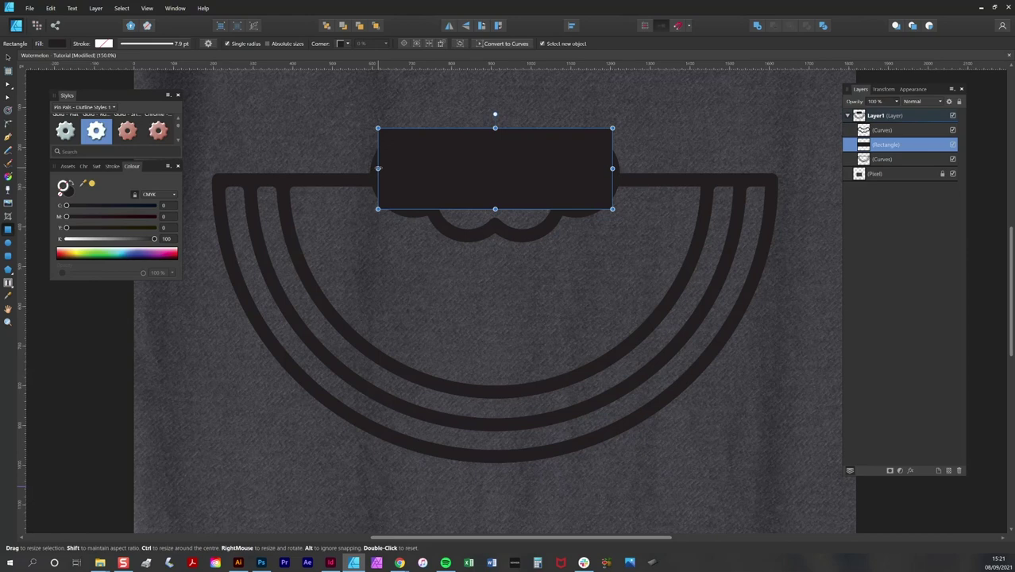
pyautogui.keyDown('shift'); pyautogui.click(926, 161); pyautogui.keyUp('shift')
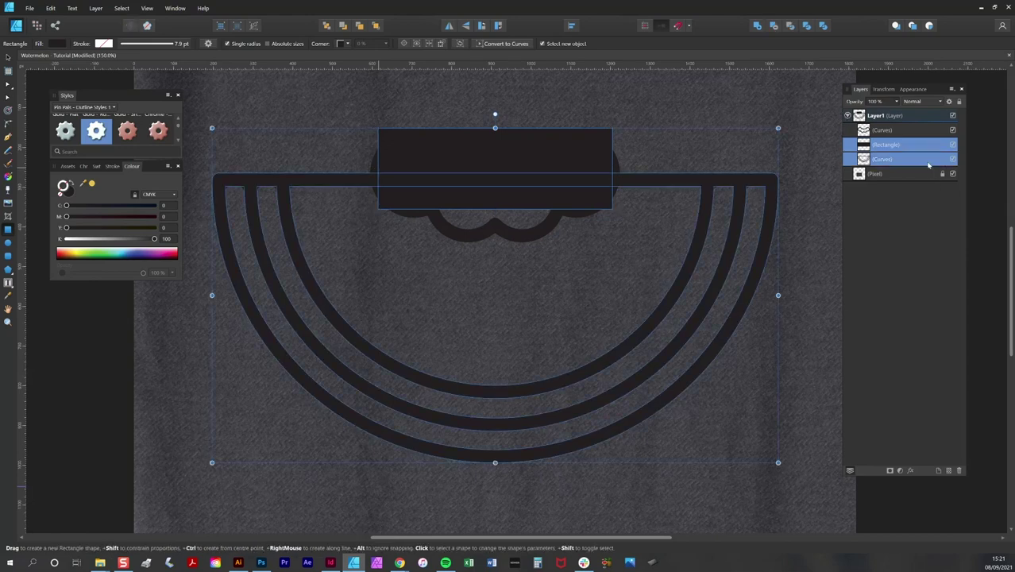
pyautogui.click(775, 26)
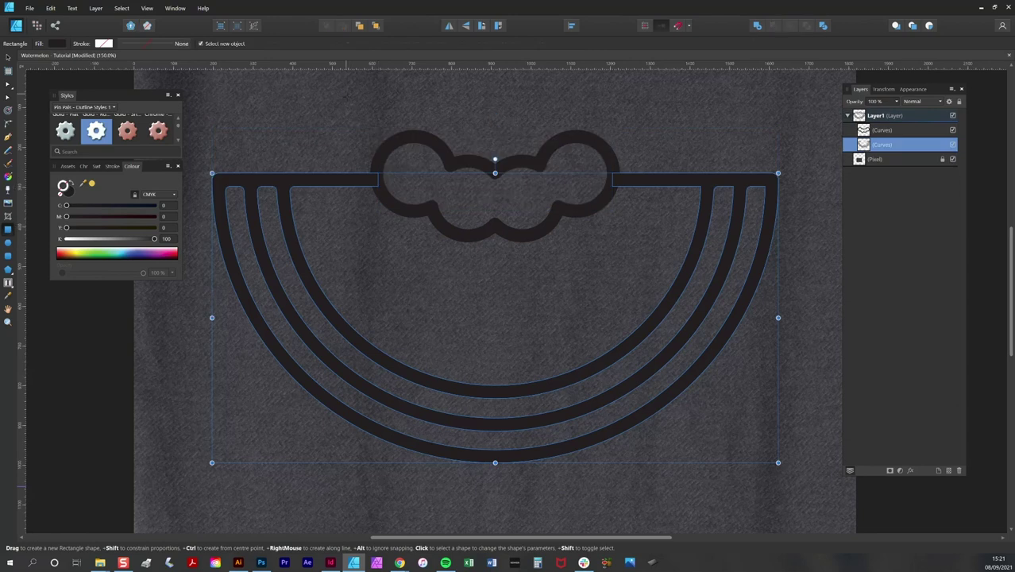
# - Draw a filled rectangle with its lower edge snapped to the slice's top edge, and subtract it from the scalloped outline
pyautogui.moveTo(346, 94); pyautogui.dragTo(637, 167)
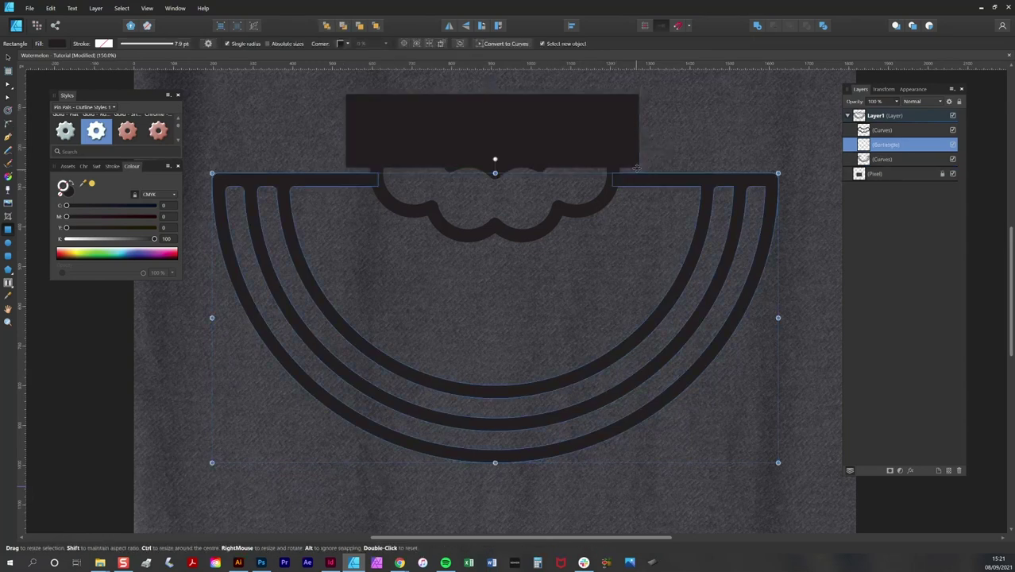
pyautogui.press('Delete')
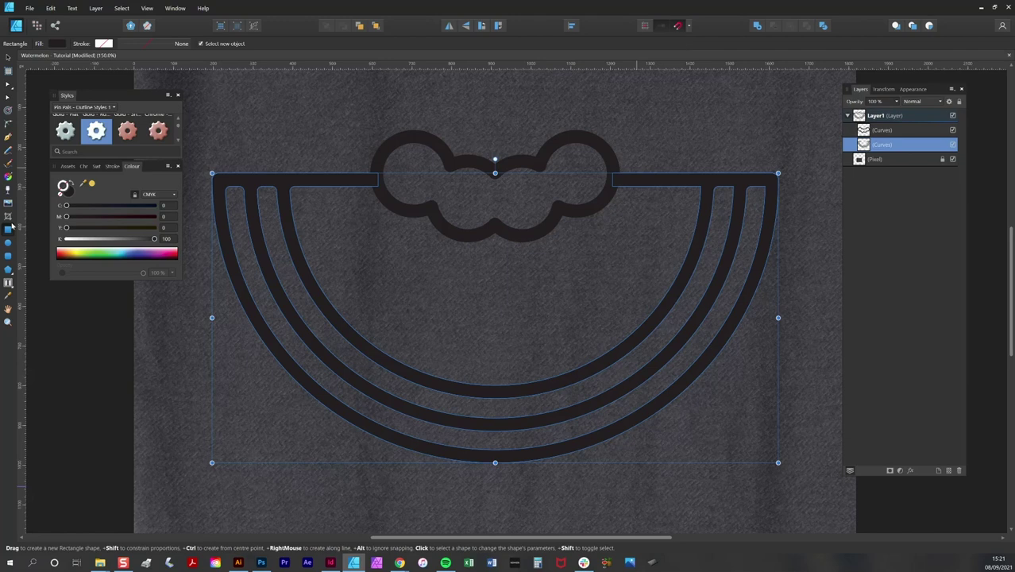
pyautogui.moveTo(318, 91); pyautogui.dragTo(697, 172)
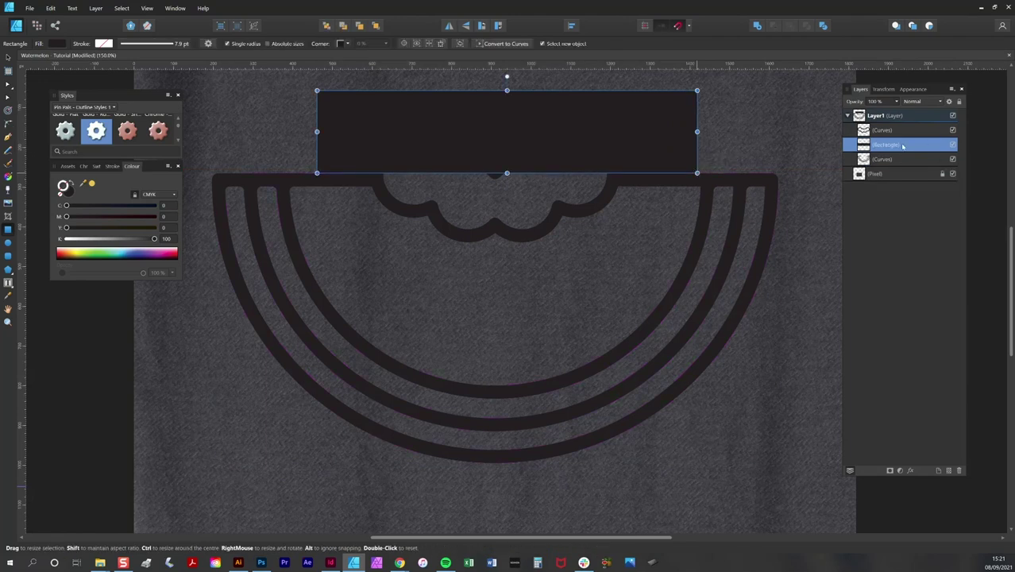
pyautogui.hotkey('ctrl', ']')
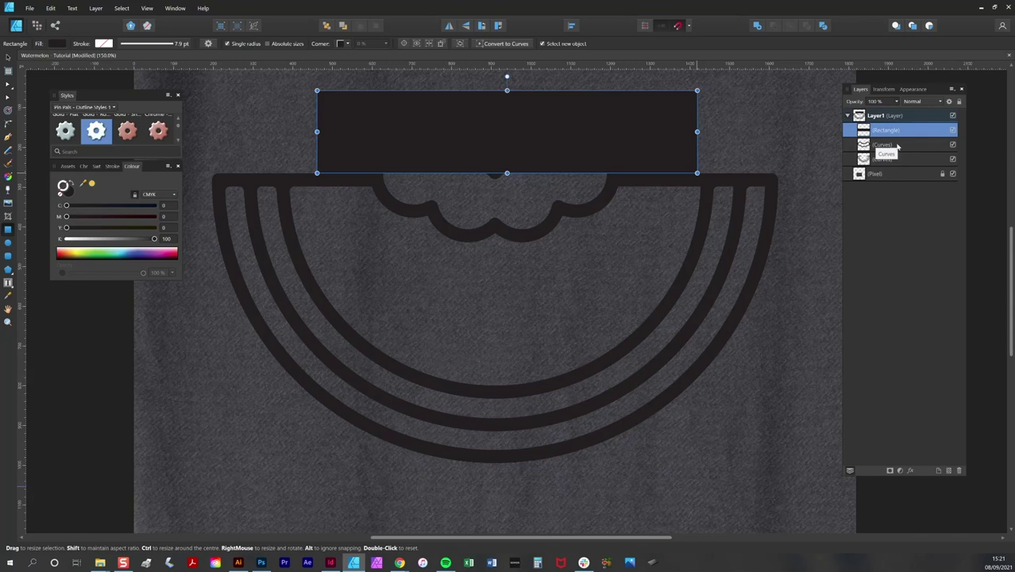
pyautogui.keyDown('shift'); pyautogui.click(900, 148); pyautogui.keyUp('shift')
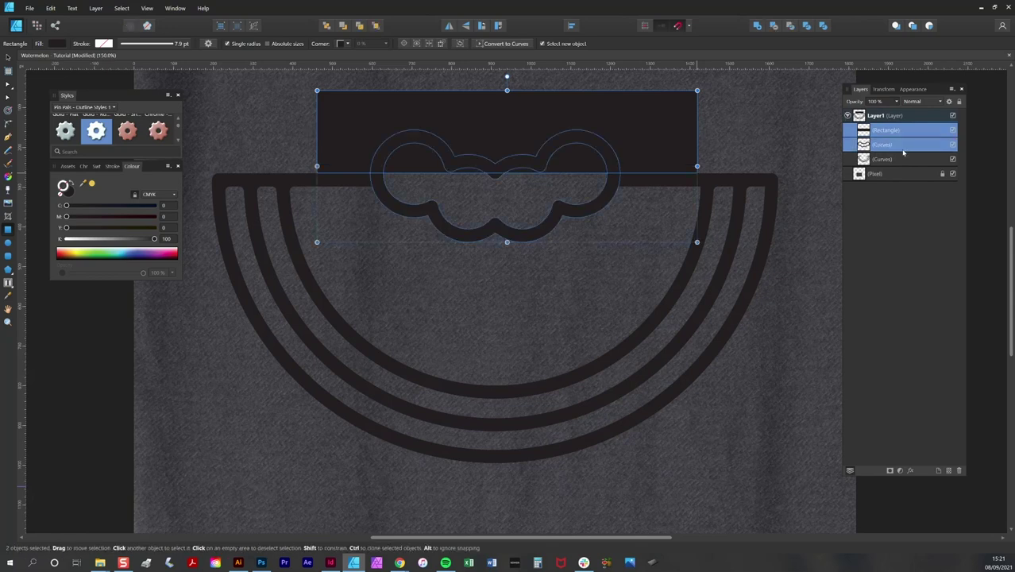
pyautogui.click(777, 31)
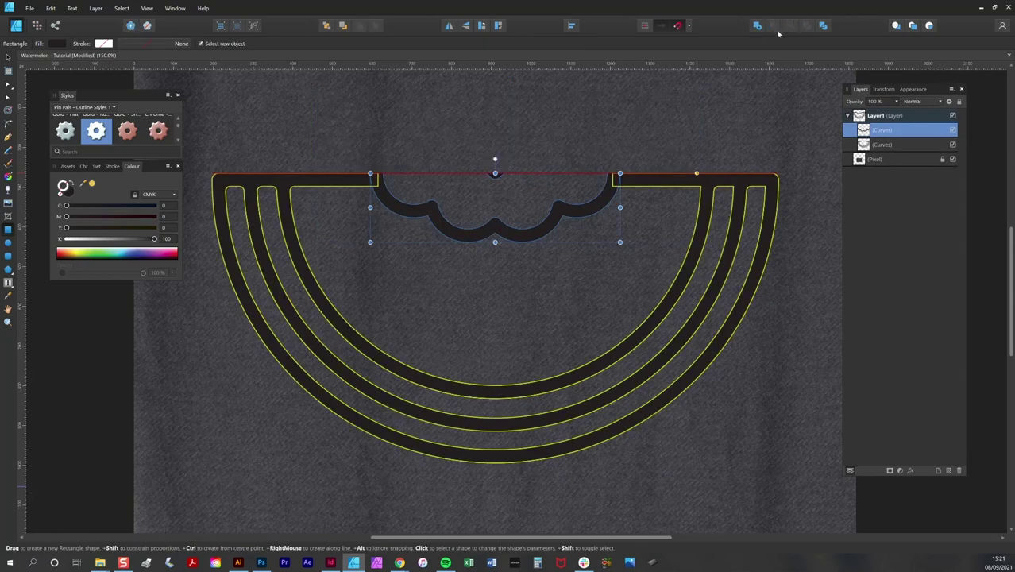
# - Delete the nodes of the small leftover fragment at the centre of the slice's top edge
pyautogui.press('a')
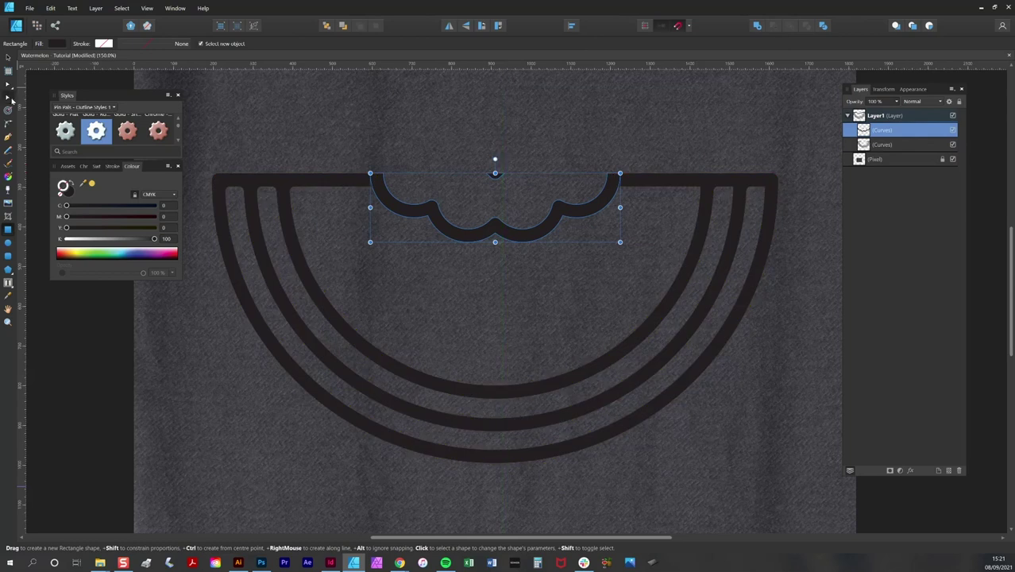
pyautogui.moveTo(475, 162); pyautogui.dragTo(508, 194)
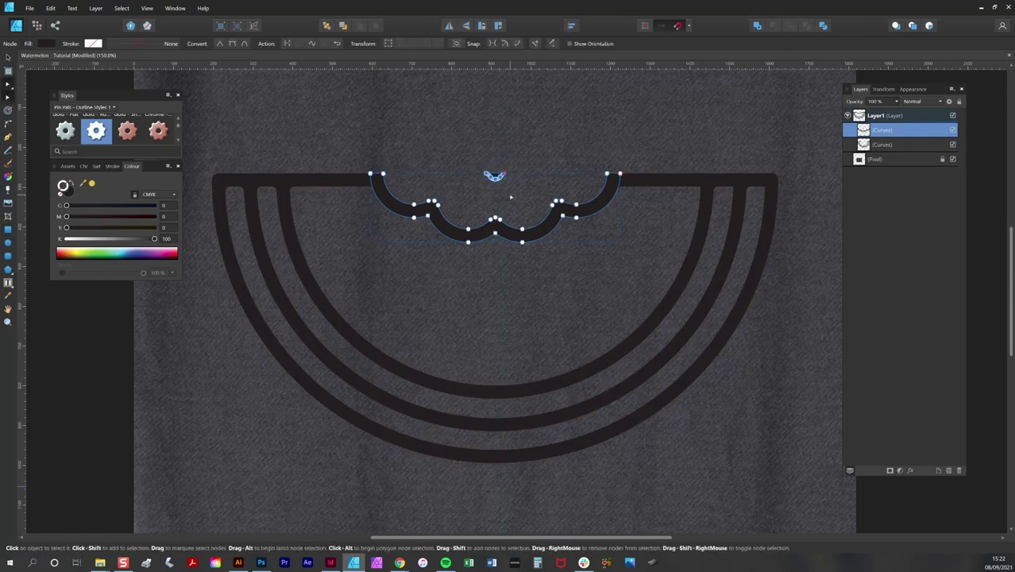
pyautogui.press('Delete')
# - Merge the scalloped bite curve and the slice into one shape with Add
pyautogui.keyDown('shift'); pyautogui.click(907, 145); pyautogui.keyUp('shift')
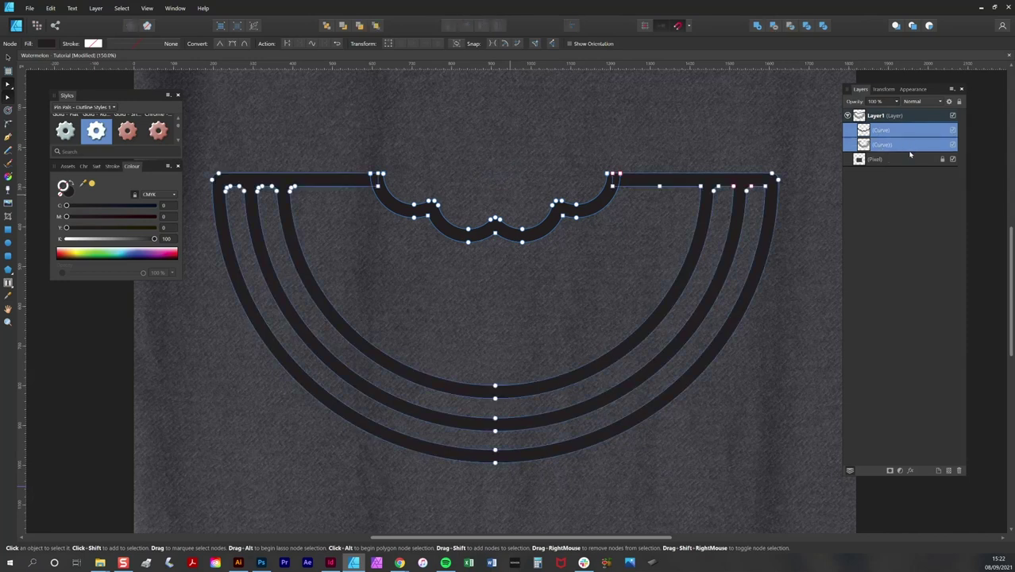
pyautogui.click(758, 27)
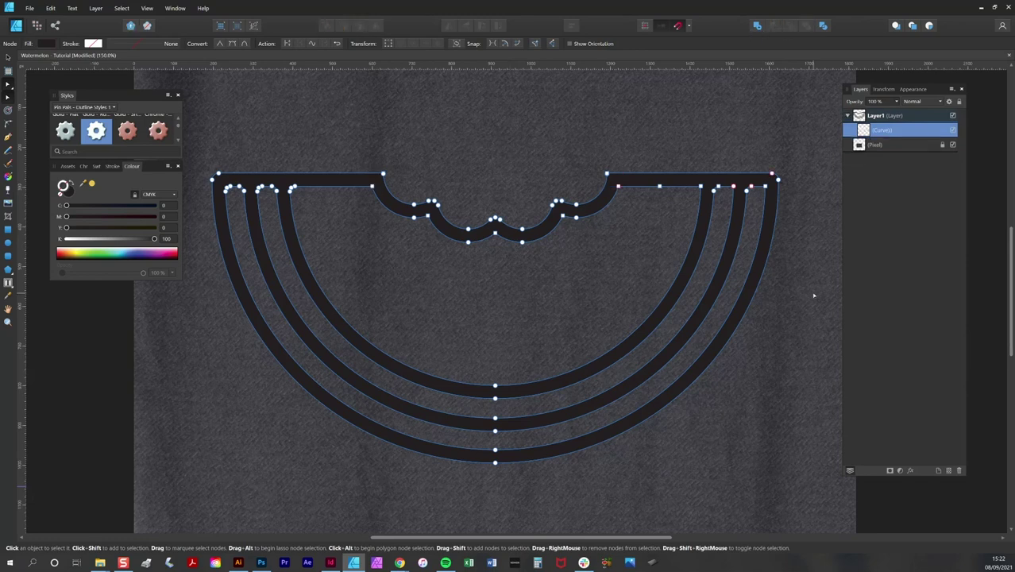
pyautogui.click(827, 352)
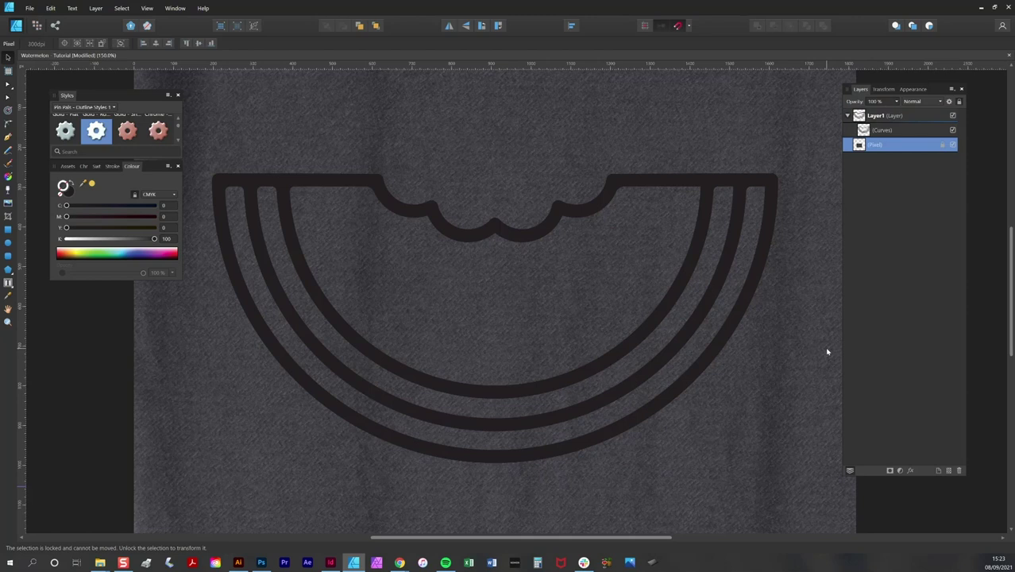
# - Copy the bitten slice shape and paste a duplicate in place above it
pyautogui.hotkey('ctrl', 'a')
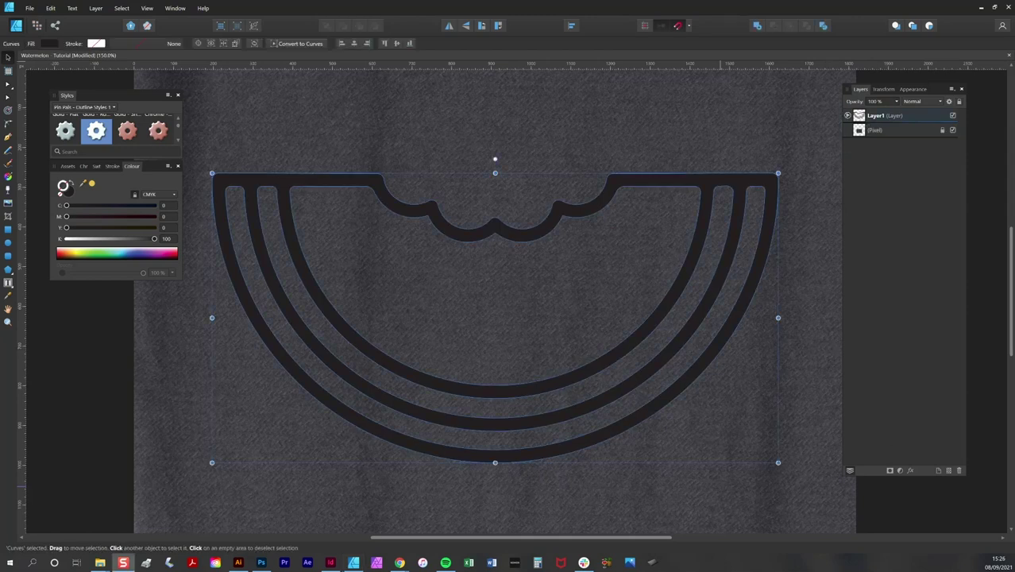
pyautogui.moveTo(613, 276); pyautogui.dragTo(616, 277)
pyautogui.click(616, 276)
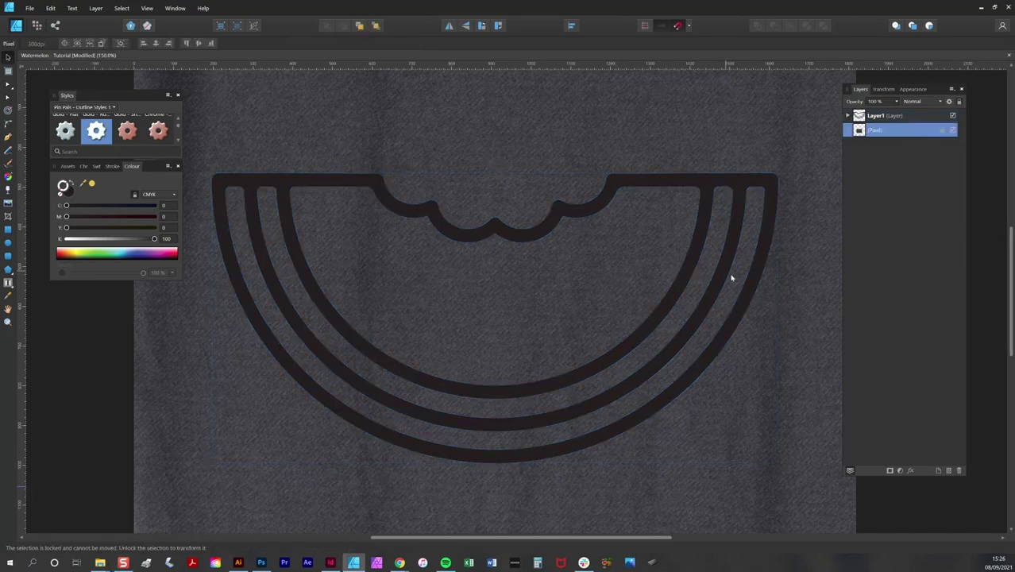
pyautogui.click(705, 208)
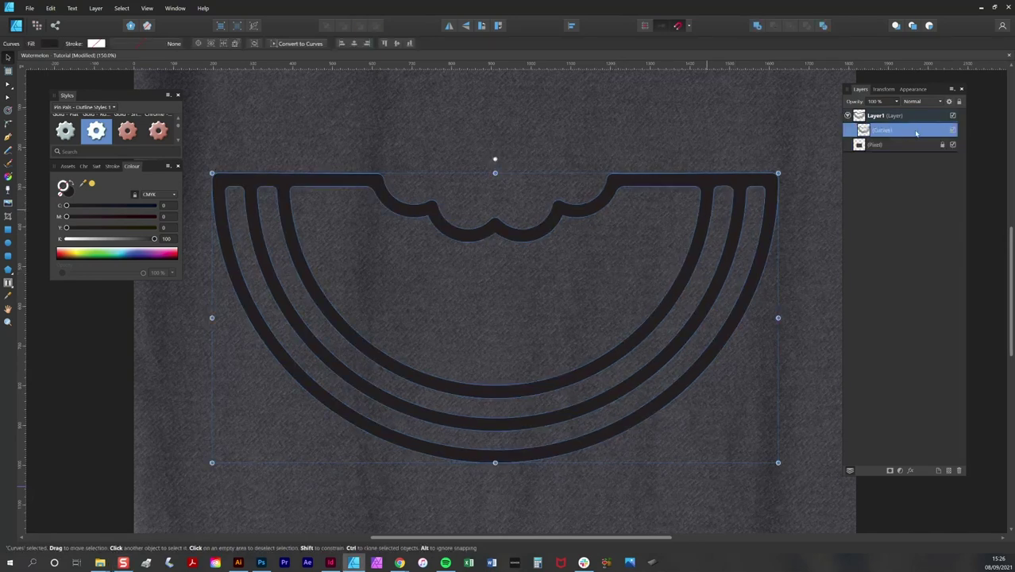
pyautogui.click(51, 7)
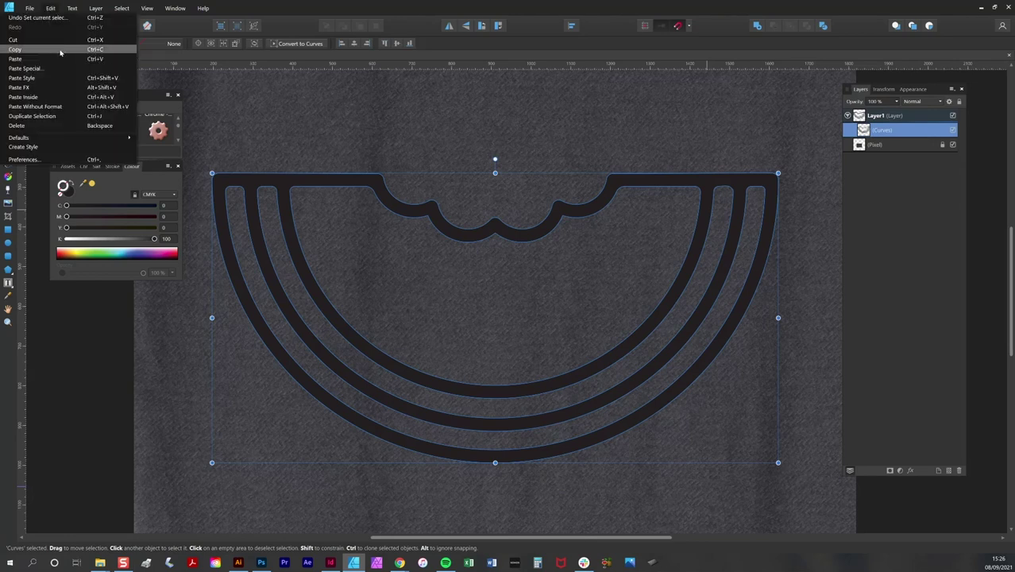
pyautogui.click(50, 8)
pyautogui.click(50, 8)
pyautogui.click(60, 60)
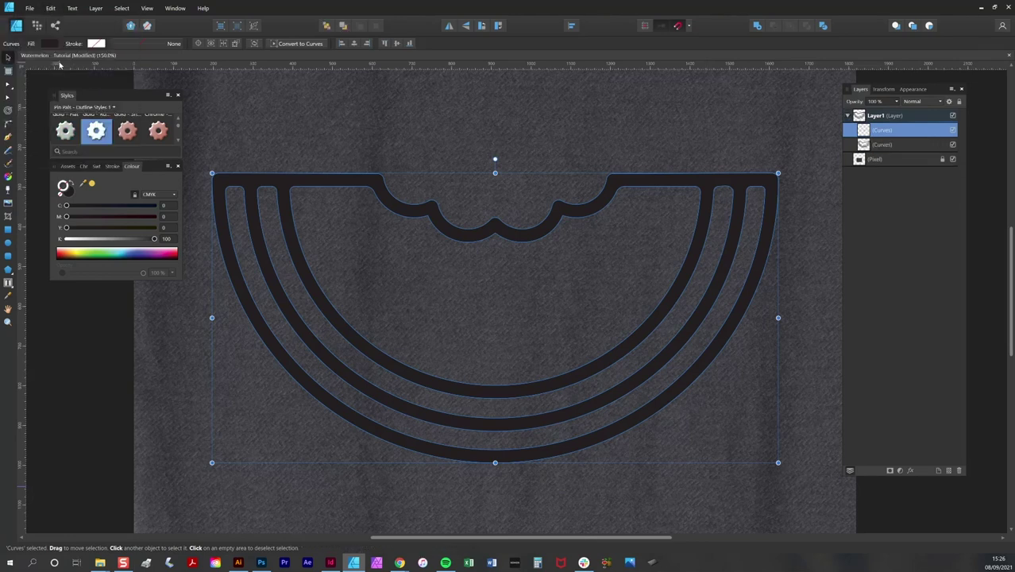
# - Rename the upper copy of the slice as Outlines
pyautogui.doubleClick(893, 129)
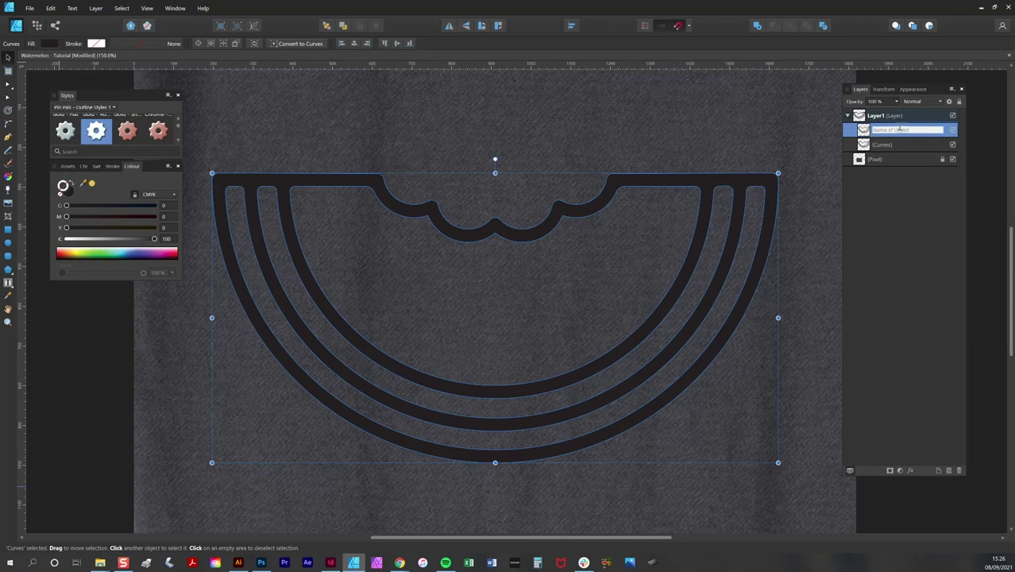
pyautogui.click(676, 310)
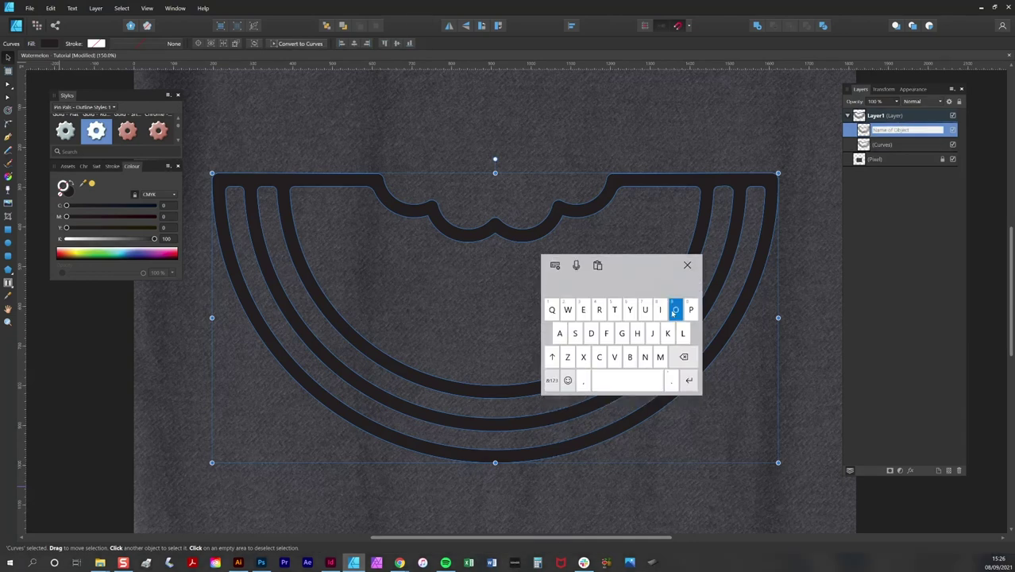
pyautogui.click(645, 310)
pyautogui.click(614, 310)
pyautogui.click(683, 333)
pyautogui.click(660, 310)
pyautogui.click(645, 356)
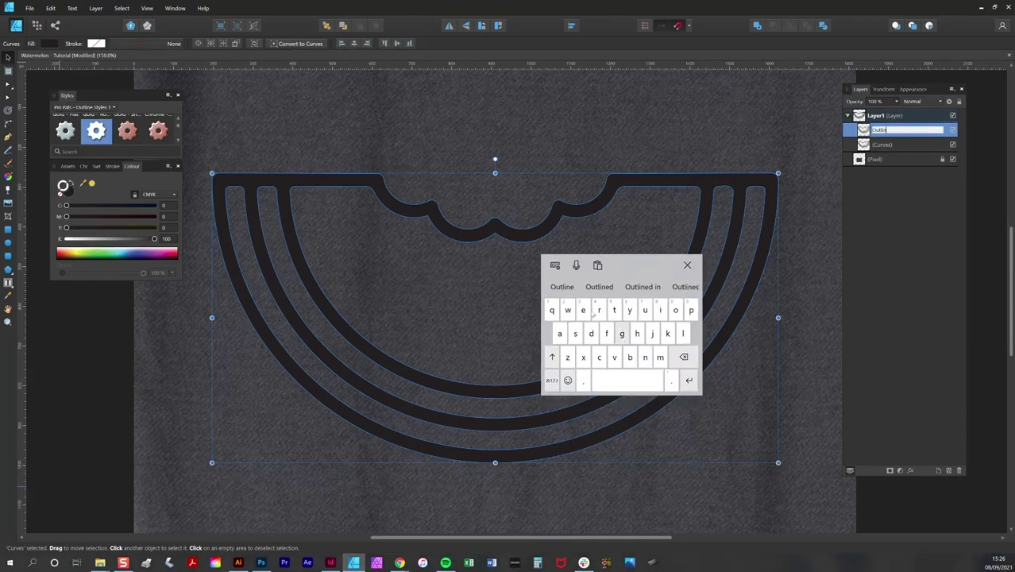
pyautogui.click(583, 310)
pyautogui.click(576, 334)
pyautogui.click(688, 380)
# - Rename the lower copy of the slice as Fill shapes
pyautogui.doubleClick(883, 145)
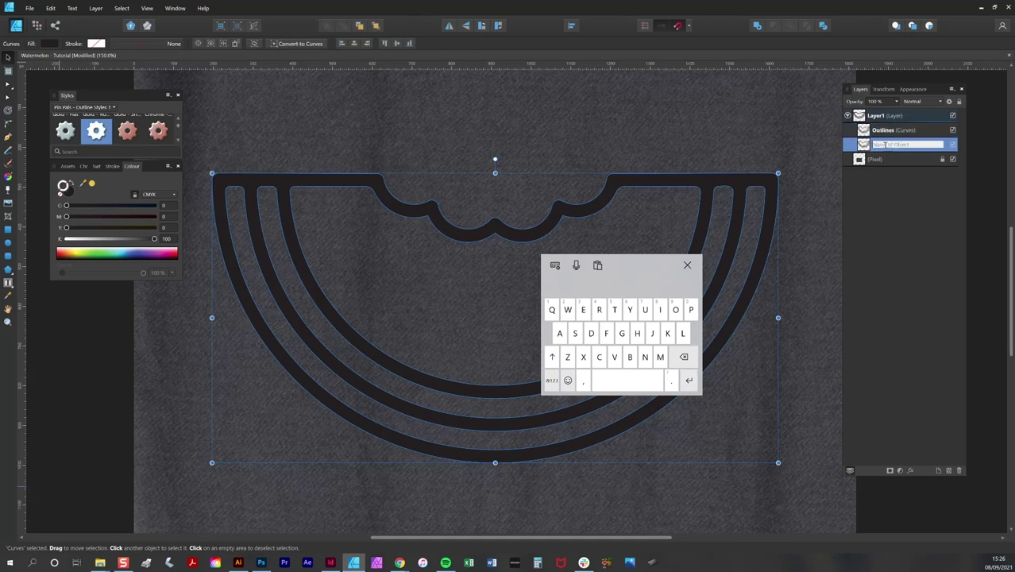
pyautogui.click(606, 334)
pyautogui.click(661, 309)
pyautogui.click(682, 333)
pyautogui.click(683, 334)
pyautogui.click(628, 380)
pyautogui.click(575, 334)
pyautogui.click(637, 334)
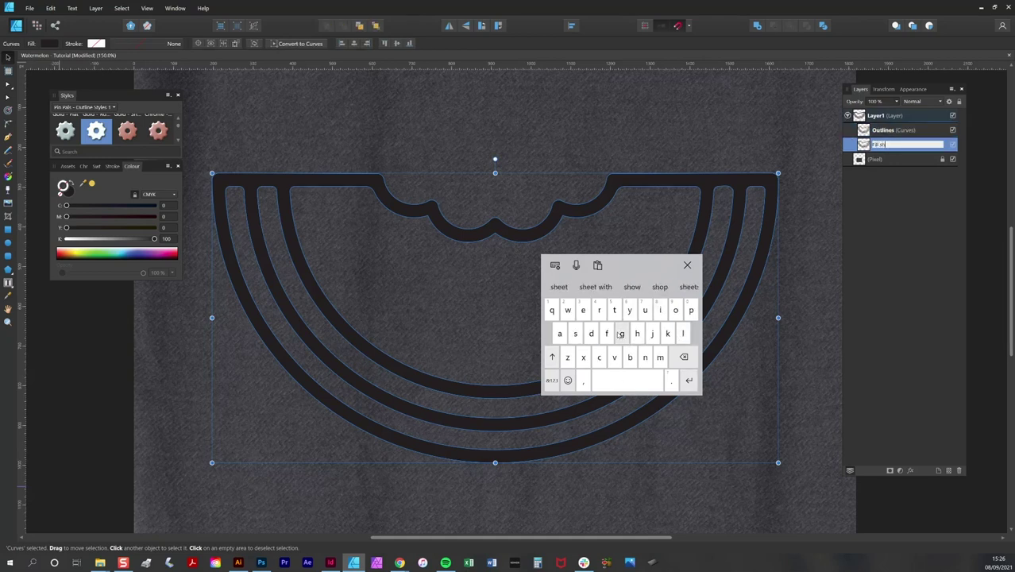
pyautogui.click(560, 334)
pyautogui.click(691, 310)
pyautogui.click(583, 310)
pyautogui.click(575, 334)
pyautogui.click(689, 379)
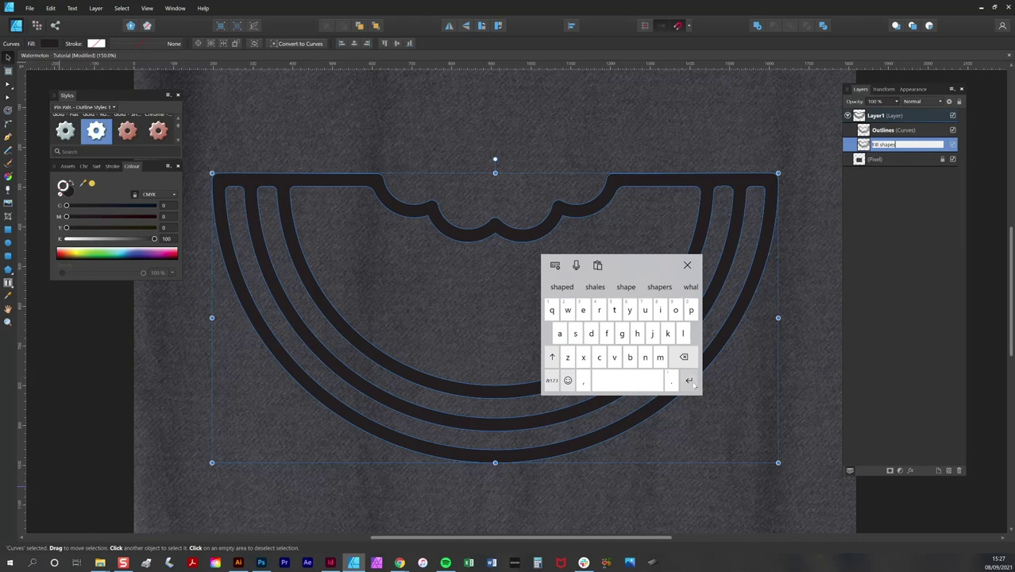
# - Hide the Outlines copy and select the Fill shapes copy
pyautogui.click(927, 162)
pyautogui.click(953, 129)
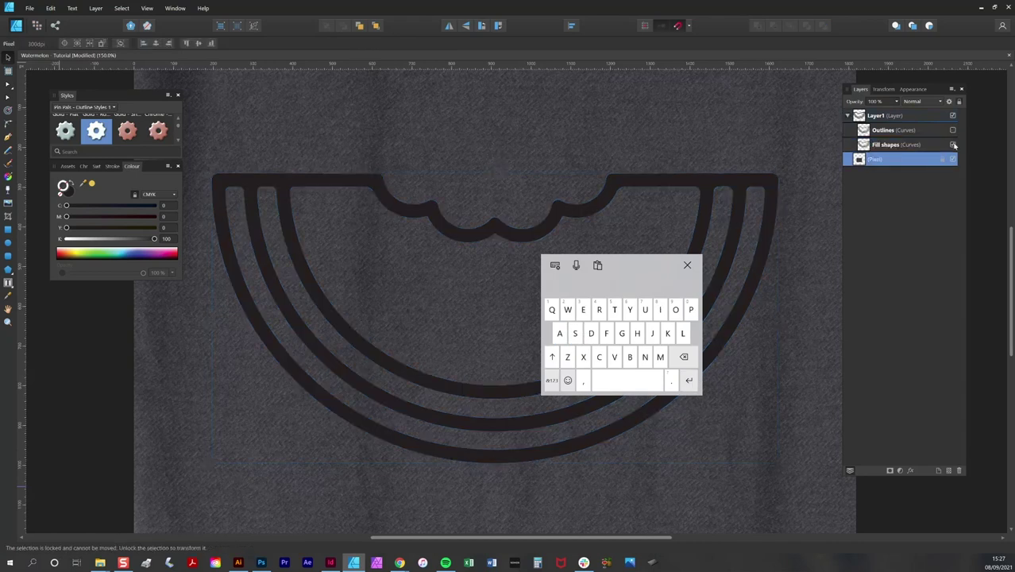
pyautogui.click(688, 265)
pyautogui.click(921, 148)
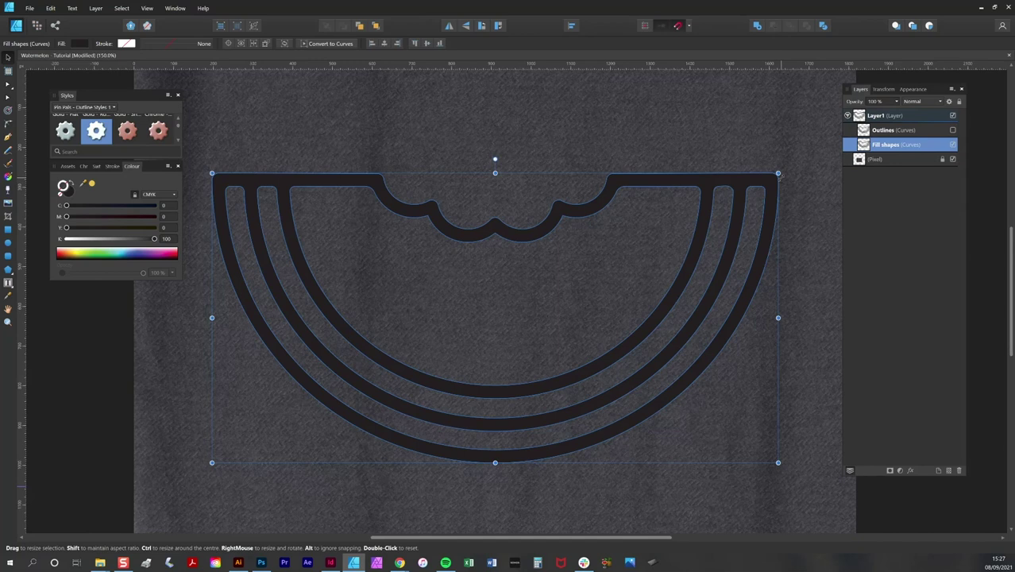
# - Delete the outer contour's nodes from Fill shapes, including the raised nodes along the bite, leaving only the flesh and two rind bands
pyautogui.press('a')
pyautogui.moveTo(203, 147); pyautogui.dragTo(786, 181)
pyautogui.press('Delete')
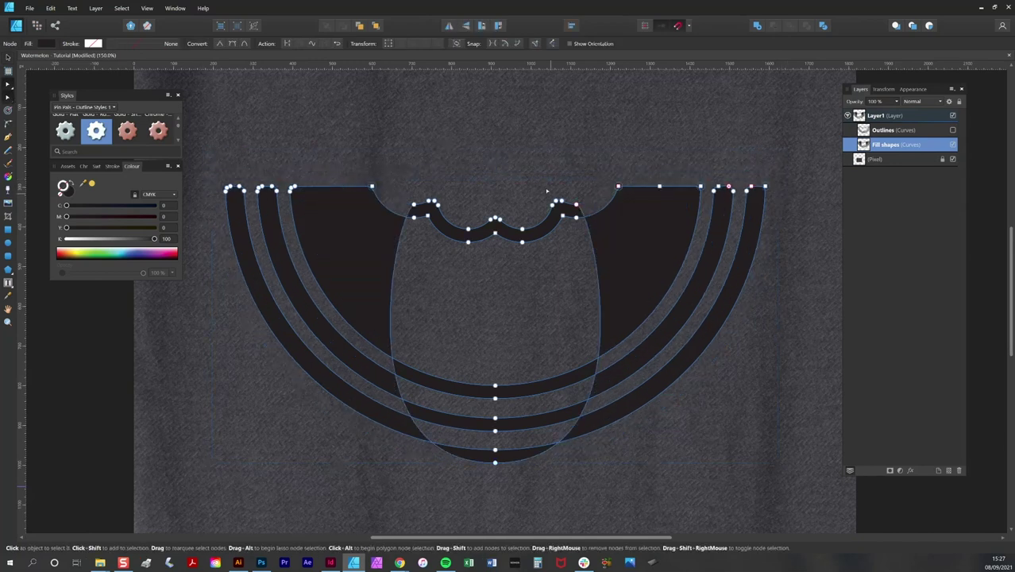
pyautogui.moveTo(536, 184); pyautogui.dragTo(584, 216)
pyautogui.press('Delete')
pyautogui.moveTo(480, 209); pyautogui.dragTo(512, 229)
pyautogui.press('Delete')
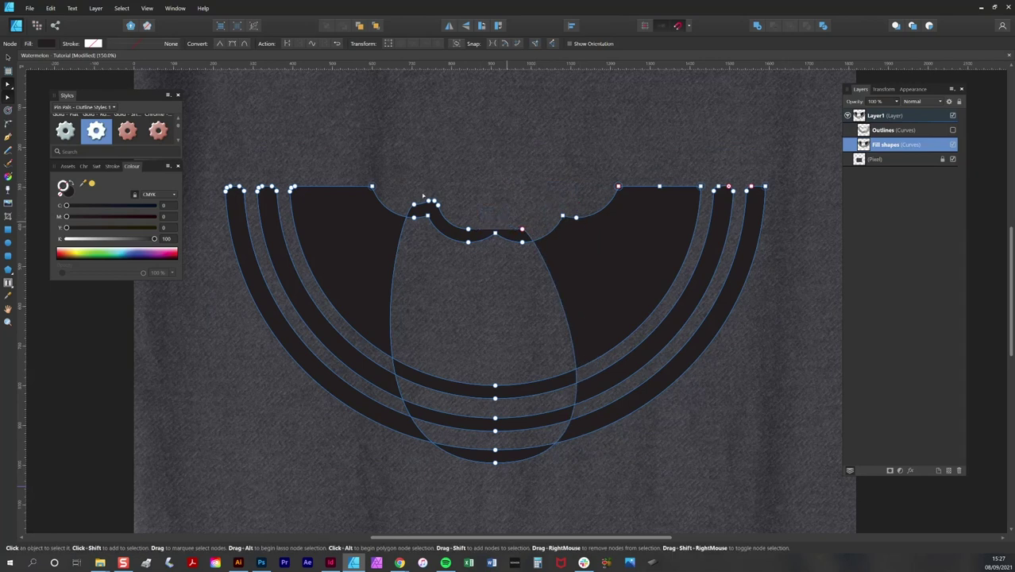
pyautogui.moveTo(423, 196); pyautogui.dragTo(531, 234)
pyautogui.press('Delete')
pyautogui.press('Delete')
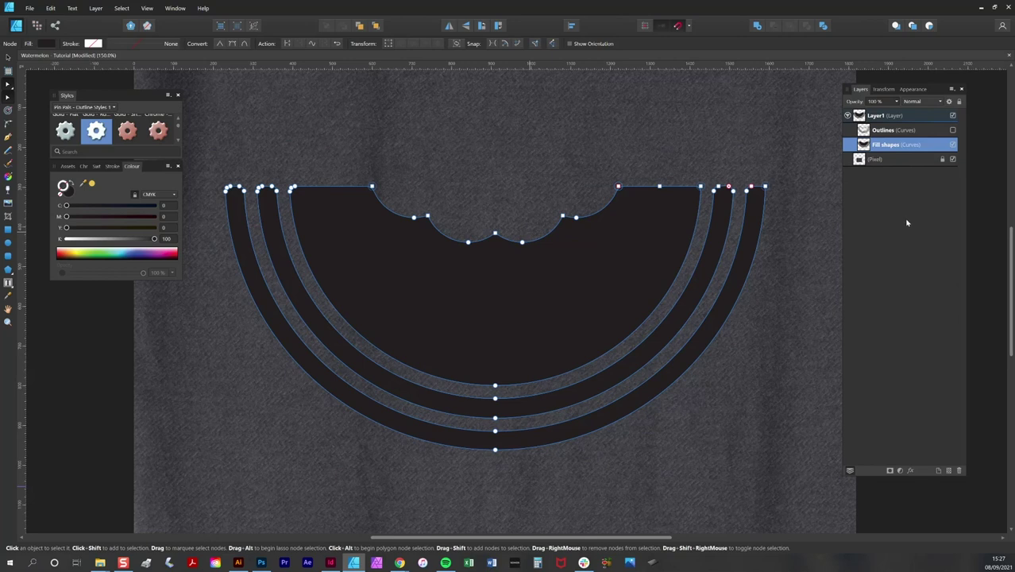
pyautogui.doubleClick(931, 153)
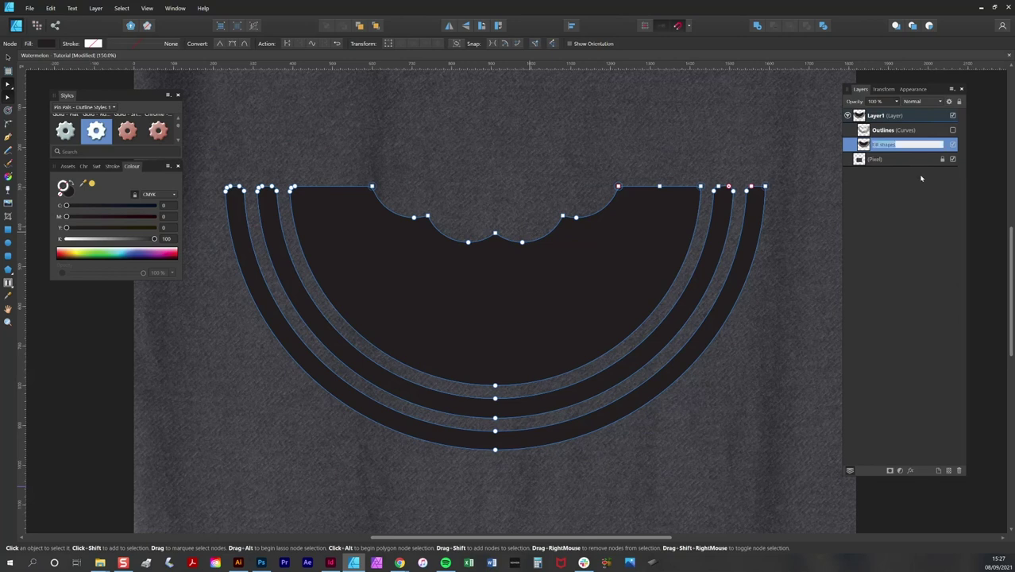
pyautogui.click(9, 58)
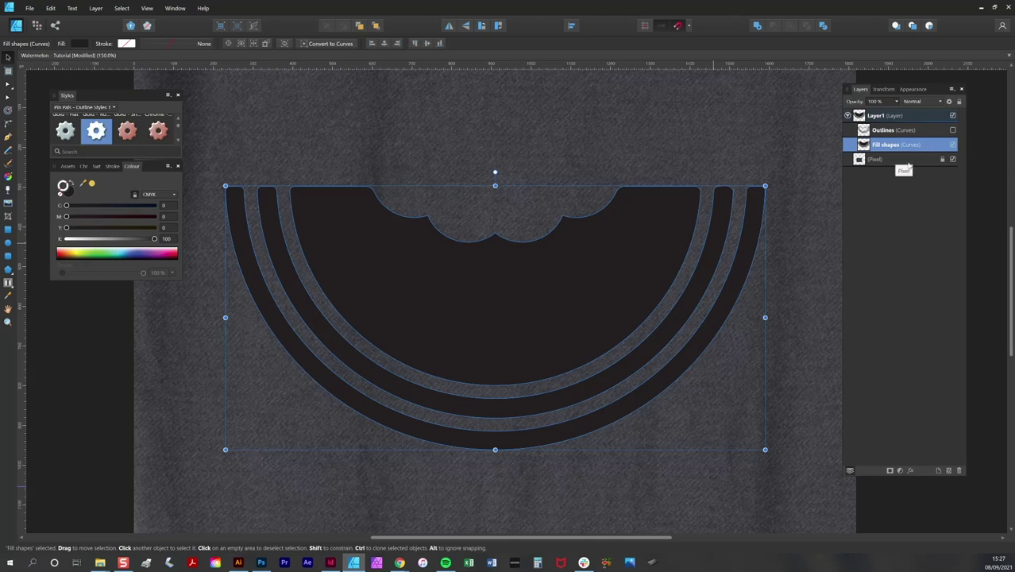
pyautogui.click(51, 8)
pyautogui.click(68, 59)
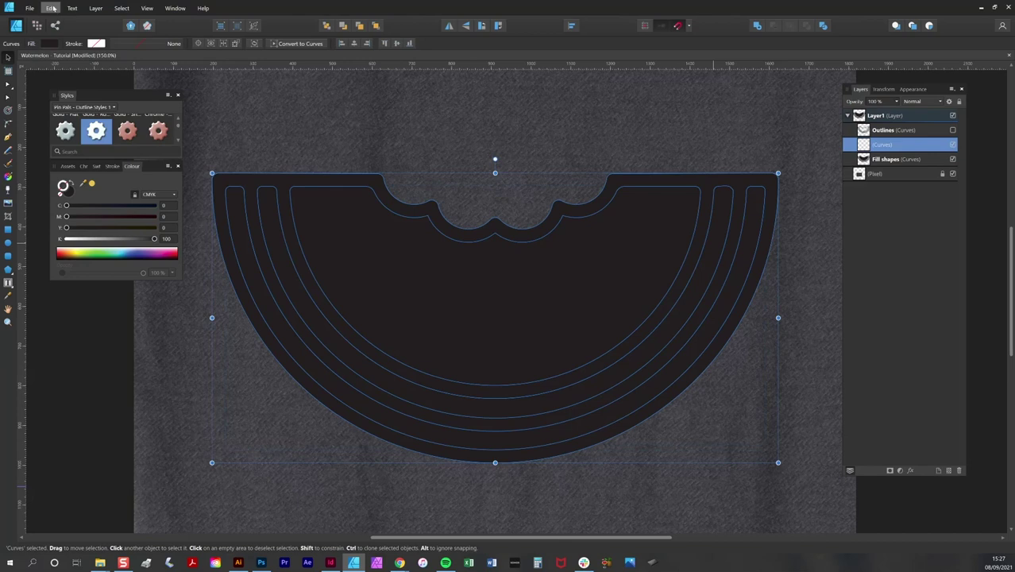
pyautogui.hotkey('ctrl', 'z')
# - Copy Fill shapes, paste two duplicates in place above it, and hide both duplicates
pyautogui.click(51, 8)
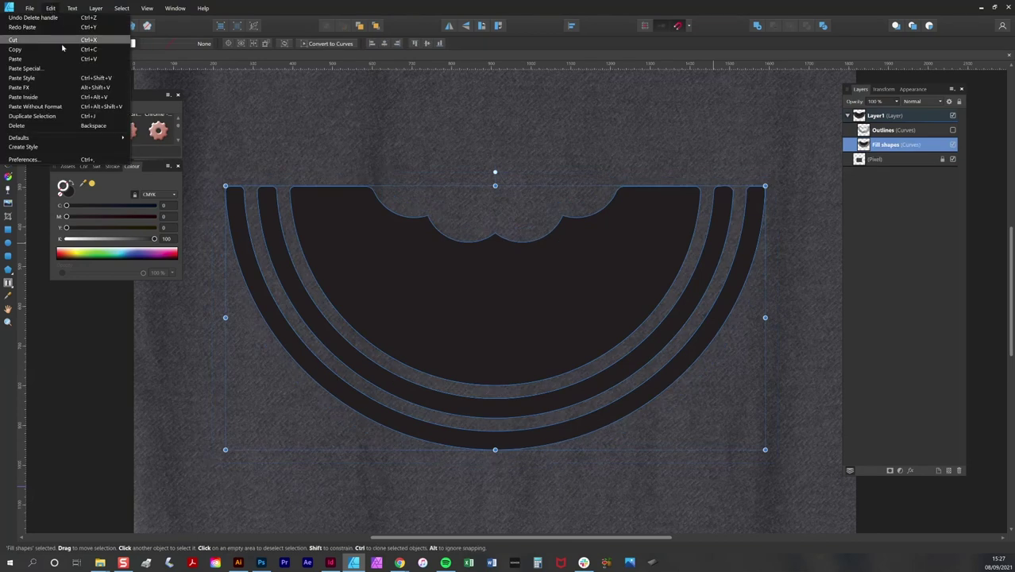
pyautogui.click(57, 10)
pyautogui.click(57, 10)
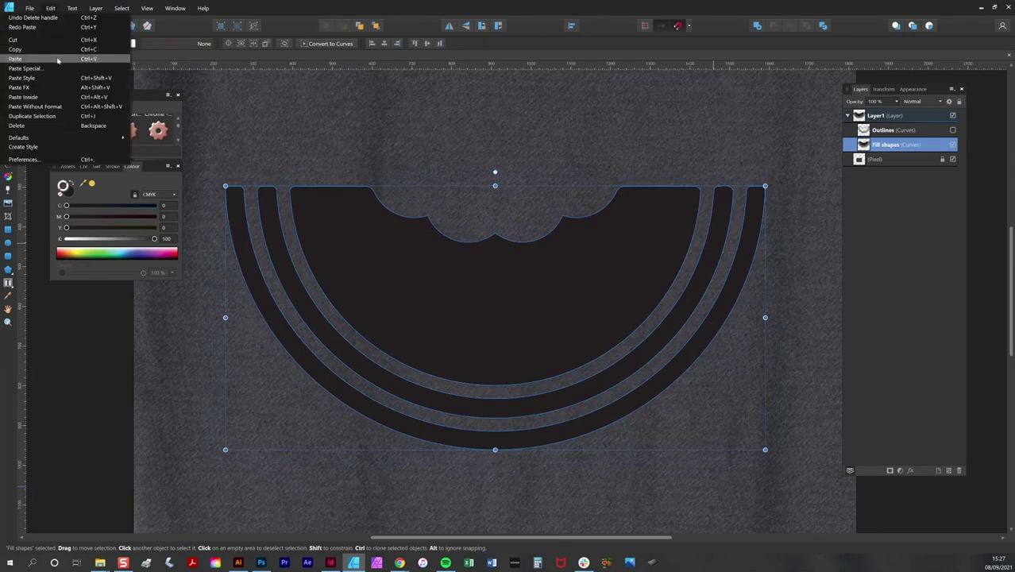
pyautogui.click(32, 59)
pyautogui.click(50, 8)
pyautogui.click(54, 58)
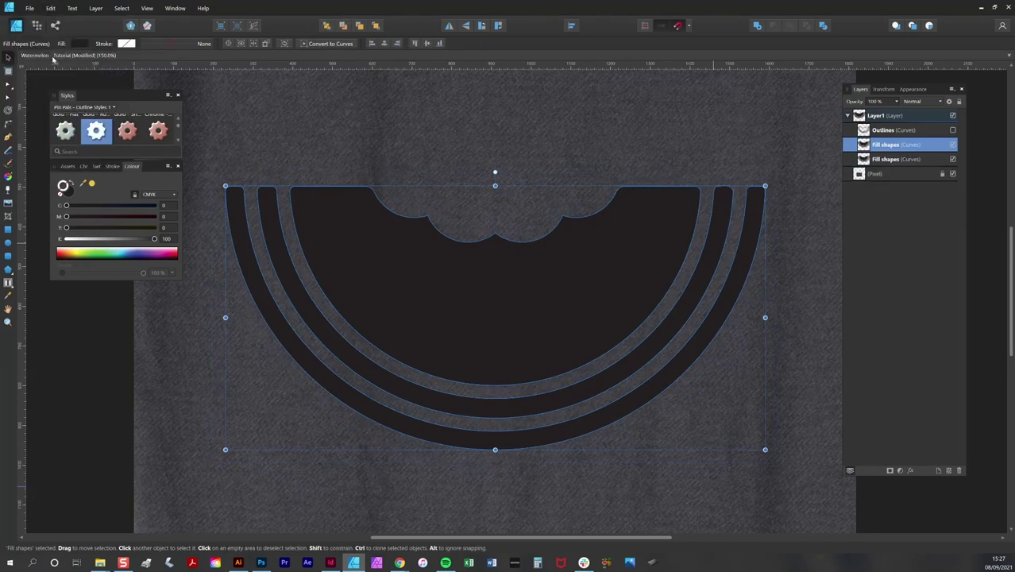
pyautogui.click(953, 145)
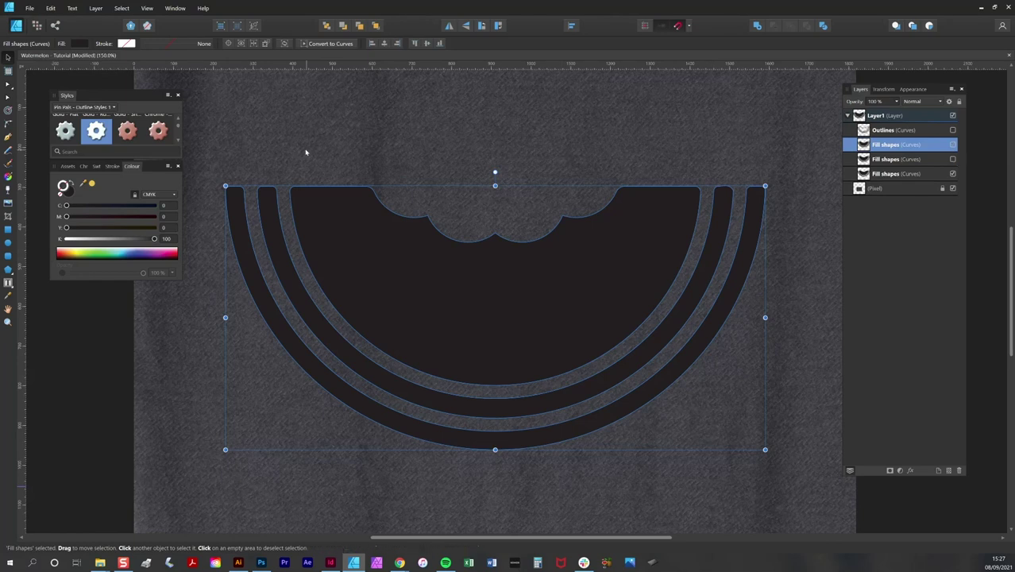
# - In the lowest Fill shapes copy, delete the flesh and inner rind band nodes, keeping only the outer rind band
pyautogui.click(562, 159)
pyautogui.moveTo(290, 160); pyautogui.dragTo(425, 265)
pyautogui.click(426, 266)
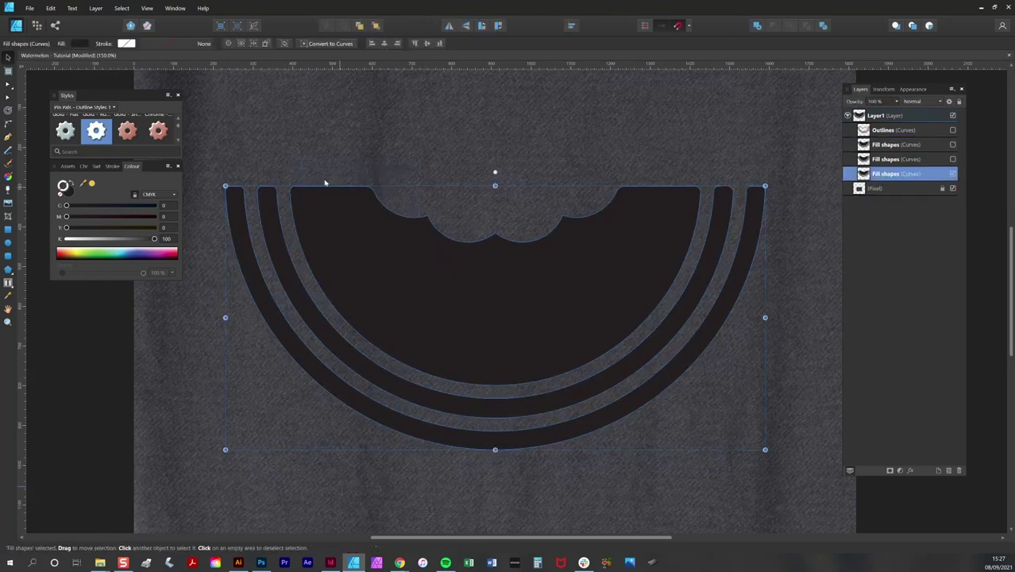
pyautogui.press('a')
pyautogui.moveTo(288, 181); pyautogui.dragTo(701, 247)
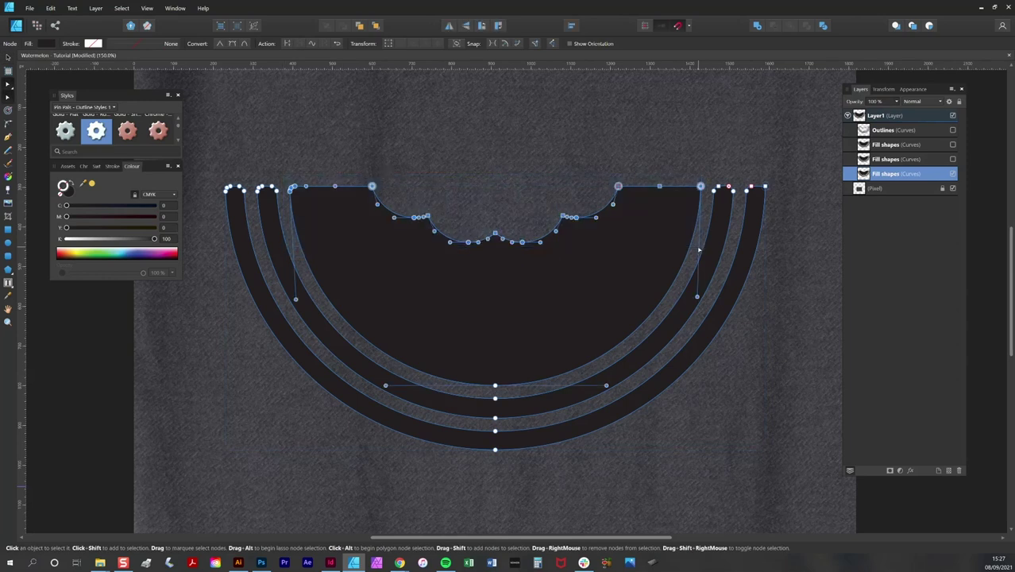
pyautogui.press('Delete')
pyautogui.moveTo(710, 173); pyautogui.dragTo(735, 226)
pyautogui.moveTo(253, 173); pyautogui.dragTo(290, 218)
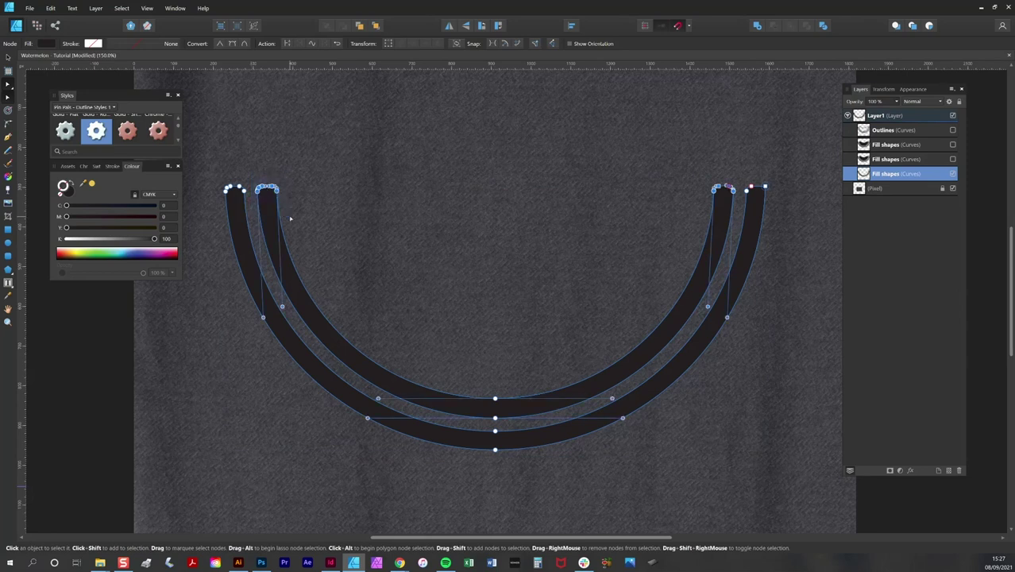
pyautogui.moveTo(489, 387); pyautogui.dragTo(504, 427)
pyautogui.press('Delete')
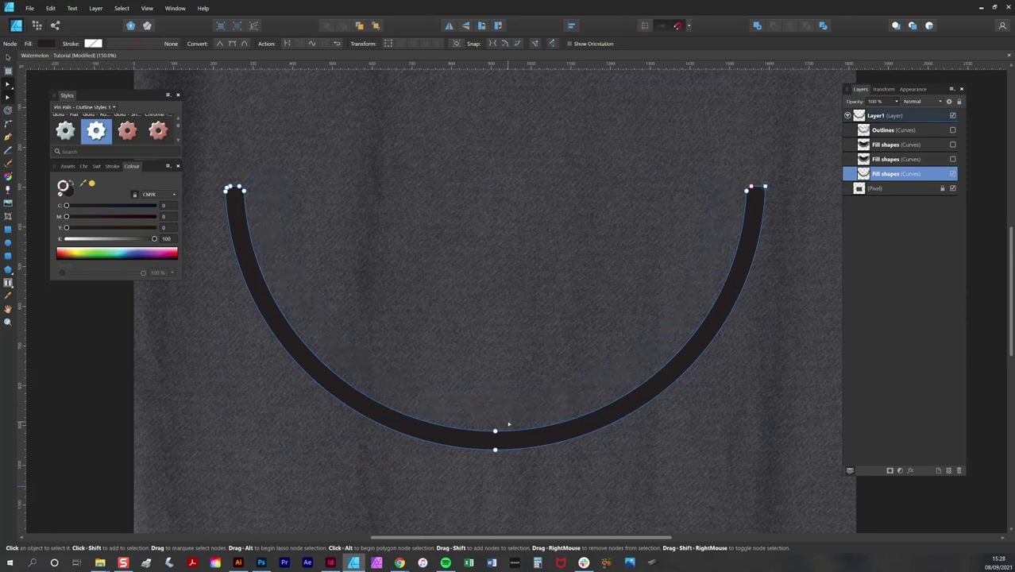
# - Hide the lowest copy and reduce the middle Fill shapes copy to only the inner rind band by deleting its other nodes
pyautogui.hotkey('ctrl', 'z')
pyautogui.hotkey('ctrl', 'z')
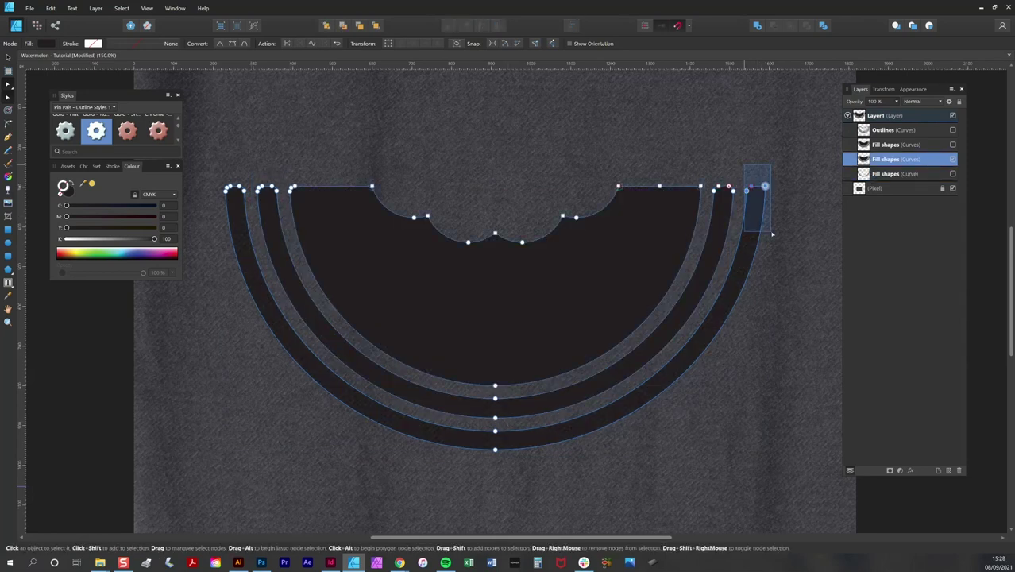
pyautogui.hotkey('ctrl', 'z')
pyautogui.hotkey('ctrl', 'z')
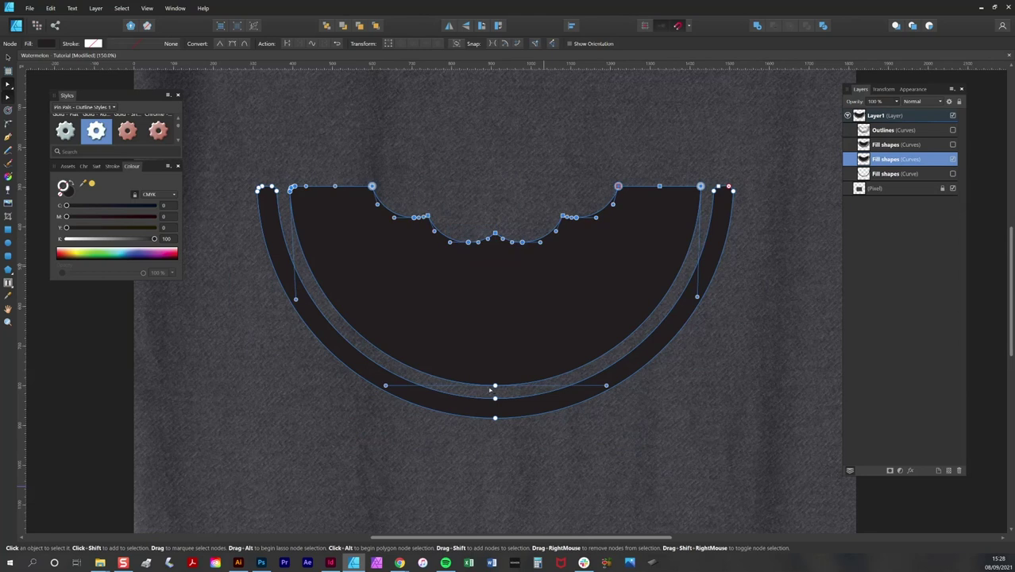
pyautogui.hotkey('ctrl', 'shift', 'z')
# - Delete both rind bands from the uppermost Fill shapes copy, keeping only the flesh, and show all three copies
pyautogui.hotkey('ctrl', 'shift', 'z')
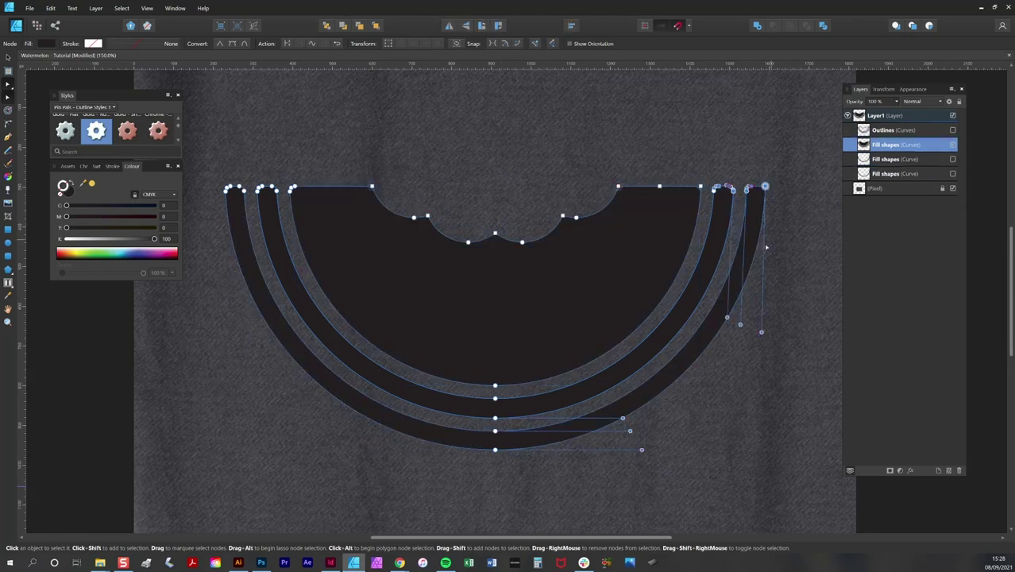
pyautogui.hotkey('ctrl', 'z')
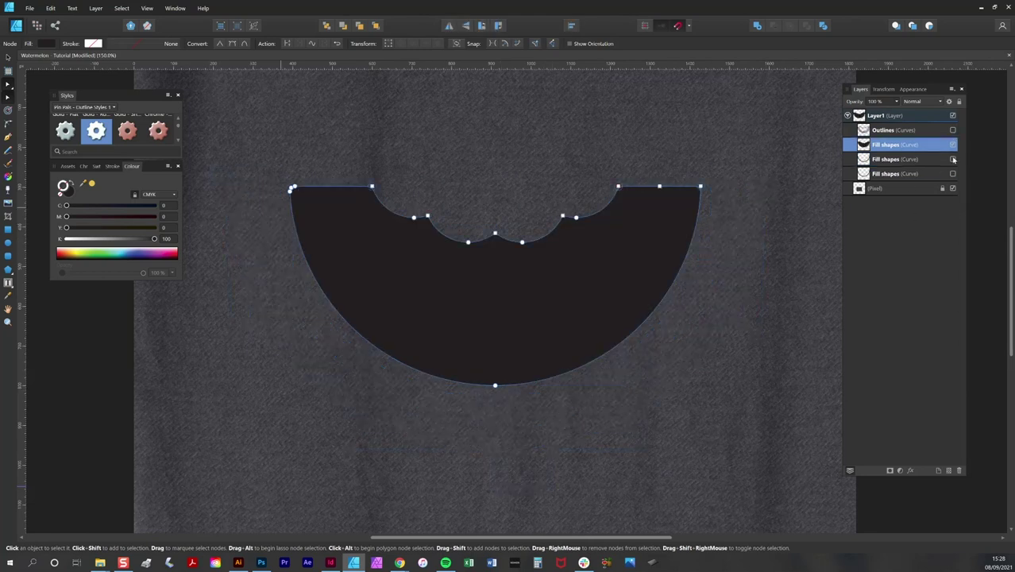
pyautogui.hotkey('ctrl', 'shift', 'z')
pyautogui.hotkey('ctrl', 'z')
# - Fill the outer rind band with mid grey and the inner rind band with a lighter grey
pyautogui.hotkey('ctrl', 'shift', 'z')
pyautogui.hotkey('ctrl', 'shift', 'z')
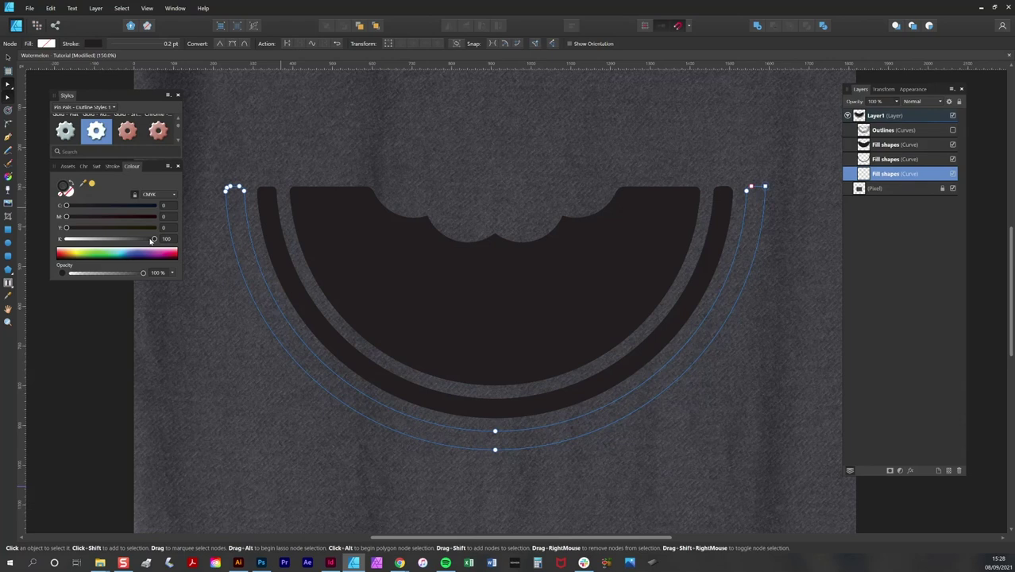
pyautogui.hotkey('ctrl', 'shift', 'z')
pyautogui.hotkey('ctrl', 'shift', 'z')
pyautogui.hotkey('ctrl', 'shift', 'z')
pyautogui.hotkey('ctrl', 'shift', 'z')
pyautogui.hotkey('ctrl', 'shift', 'z')
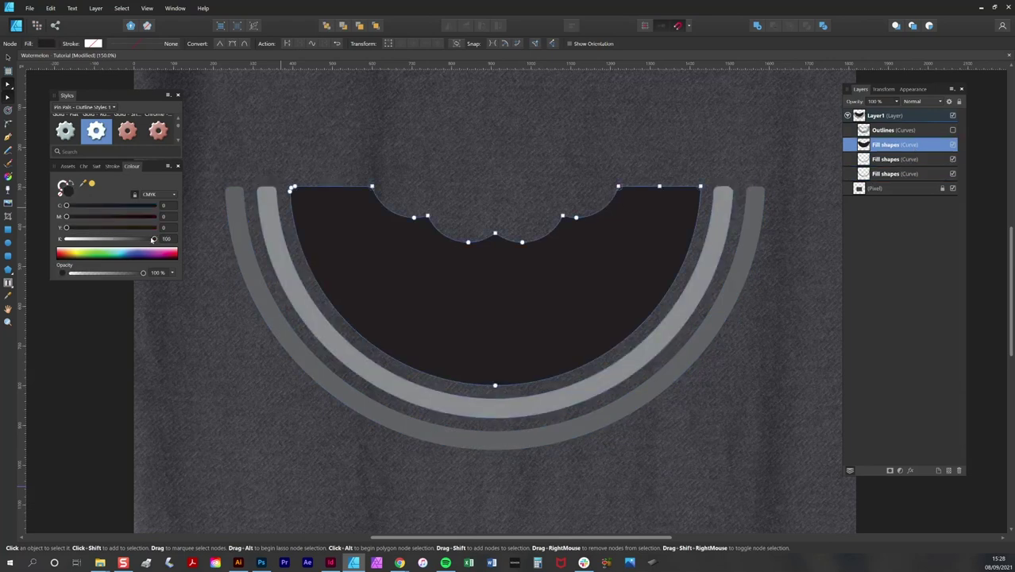
# - Set the flesh shape's fill to 72% black, show the Outlines object, and deselect the flesh
pyautogui.hotkey('ctrl', 'shift', 'z')
pyautogui.hotkey('ctrl', 'shift', 'z')
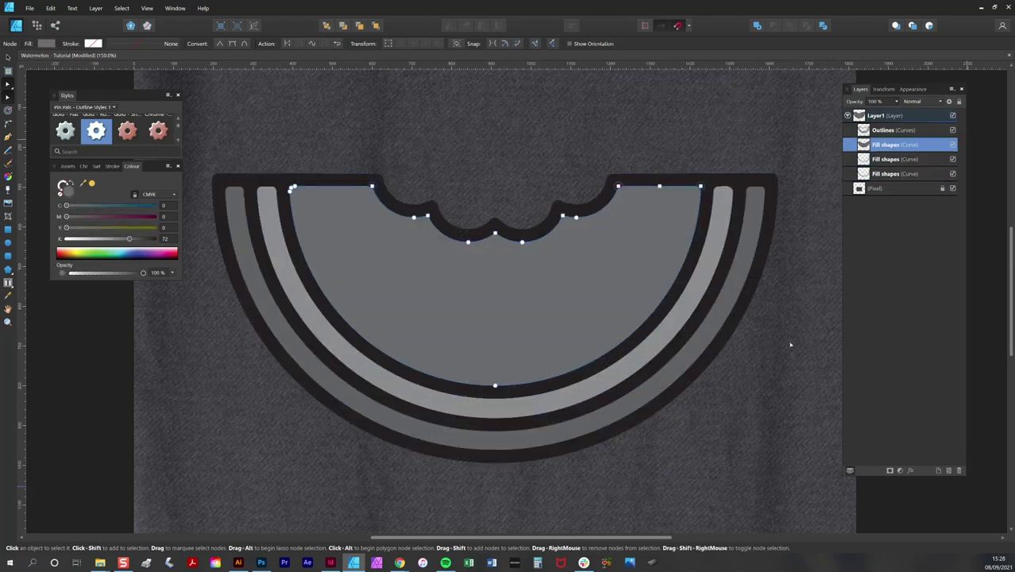
pyautogui.hotkey('ctrl', 'shift', 'z')
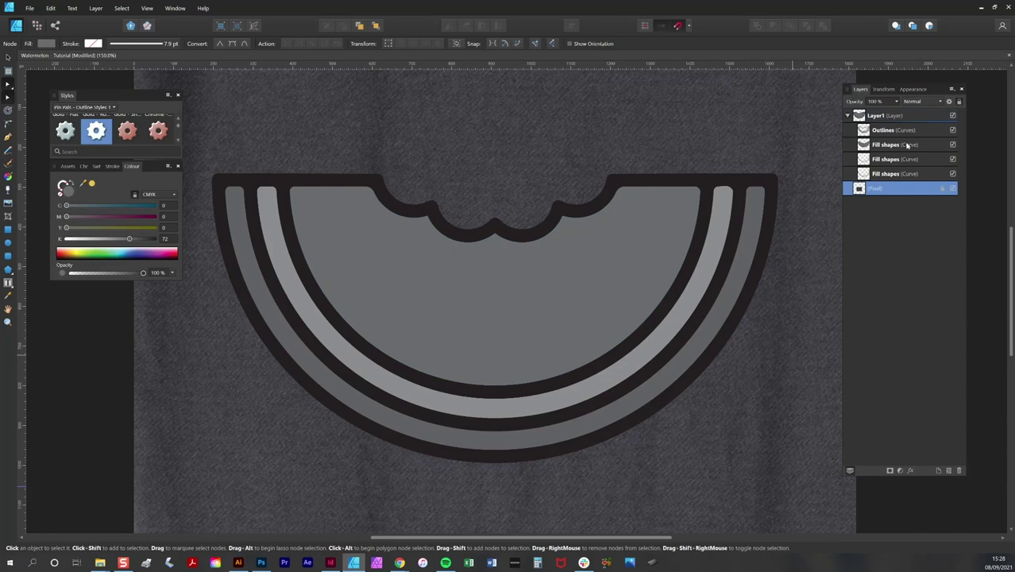
# - Add a new layer above Layer1 and draw a short vertical Pen tool line in the centre of the flesh
pyautogui.hotkey('ctrl', 's')
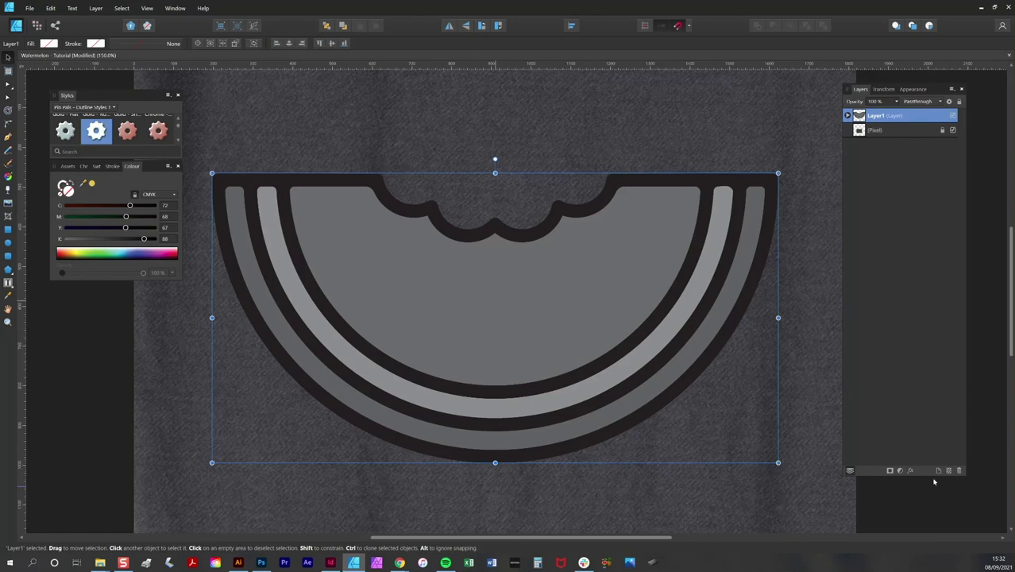
pyautogui.click(942, 472)
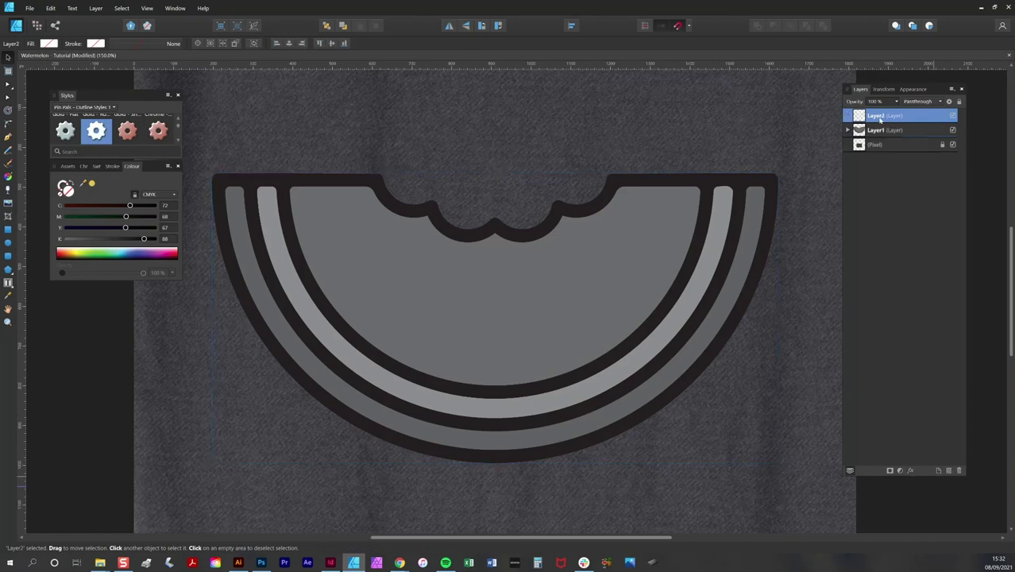
pyautogui.click(8, 137)
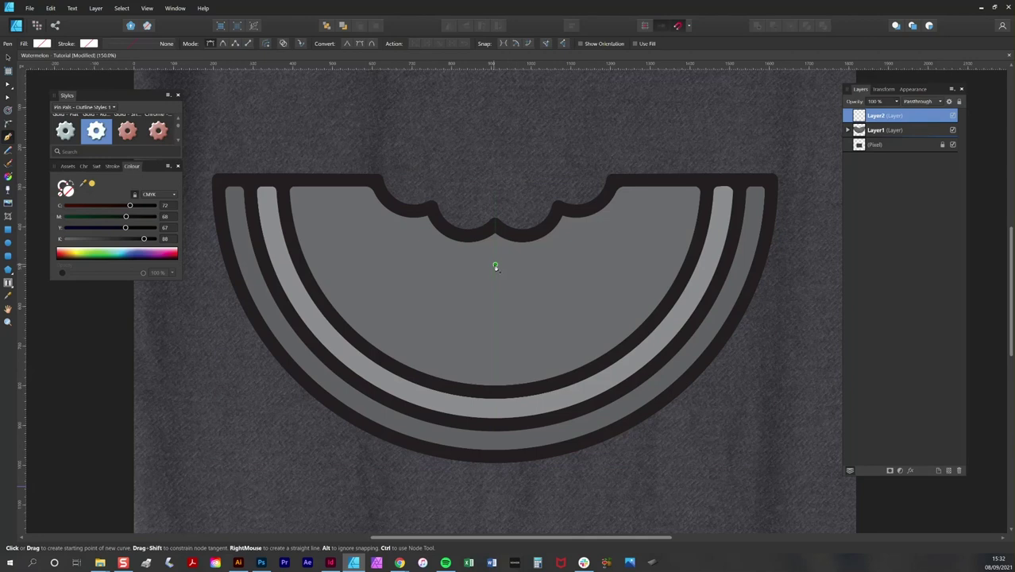
pyautogui.click(495, 262)
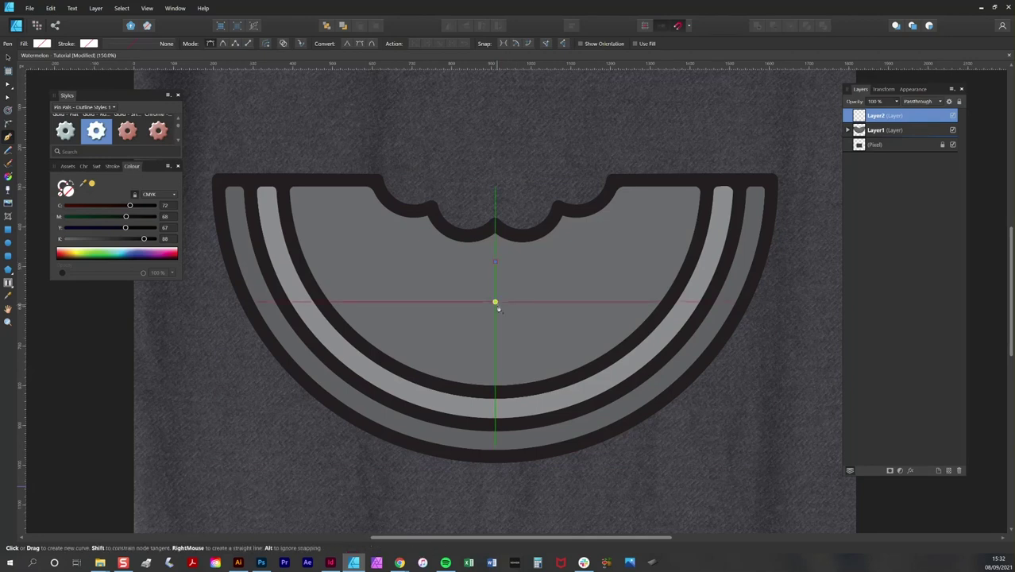
pyautogui.click(496, 319)
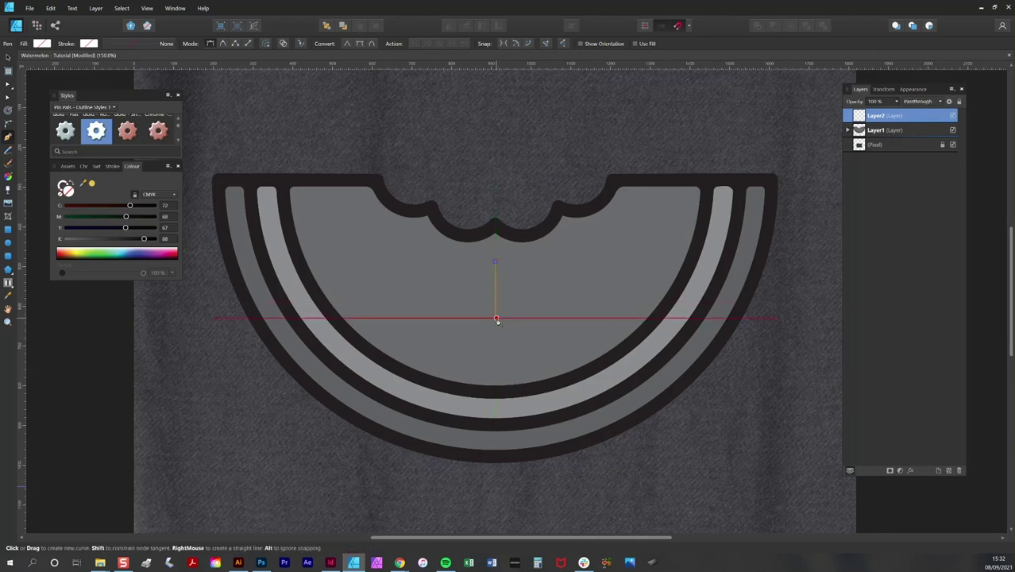
pyautogui.click(497, 321)
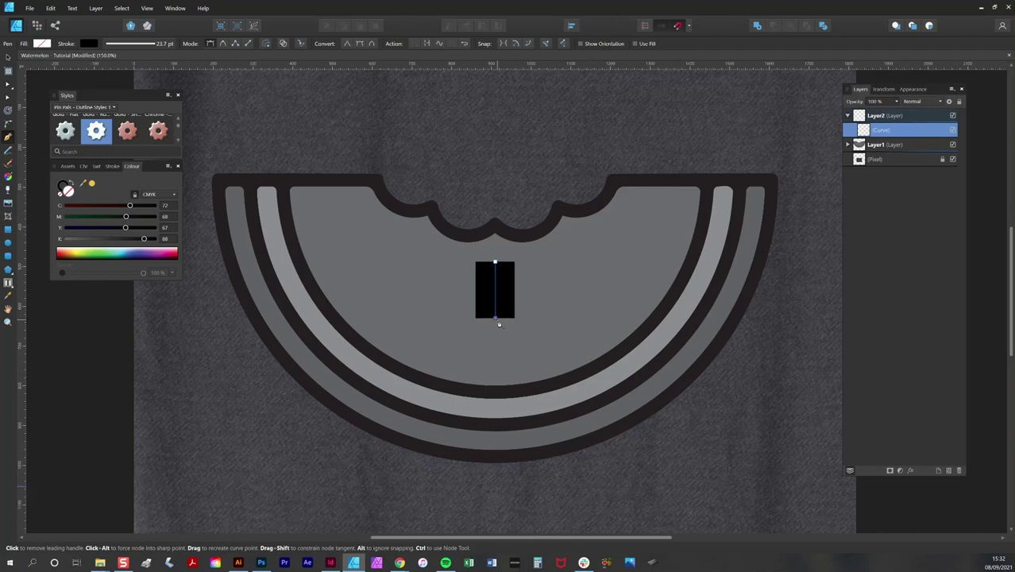
# - Give the line round caps and lower the start of its pressure profile to zero so it tapers to an upper point
pyautogui.click(8, 83)
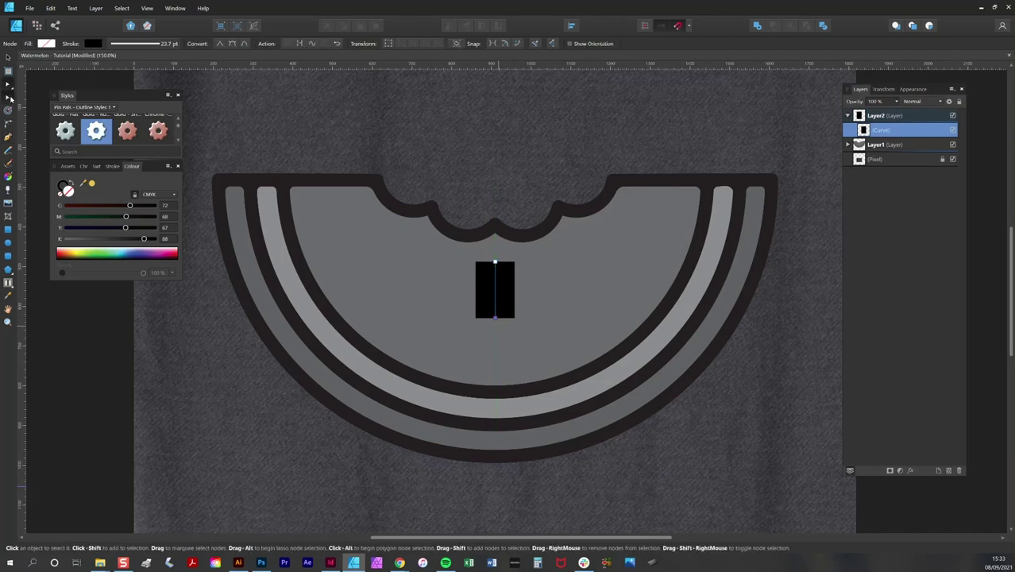
pyautogui.click(166, 44)
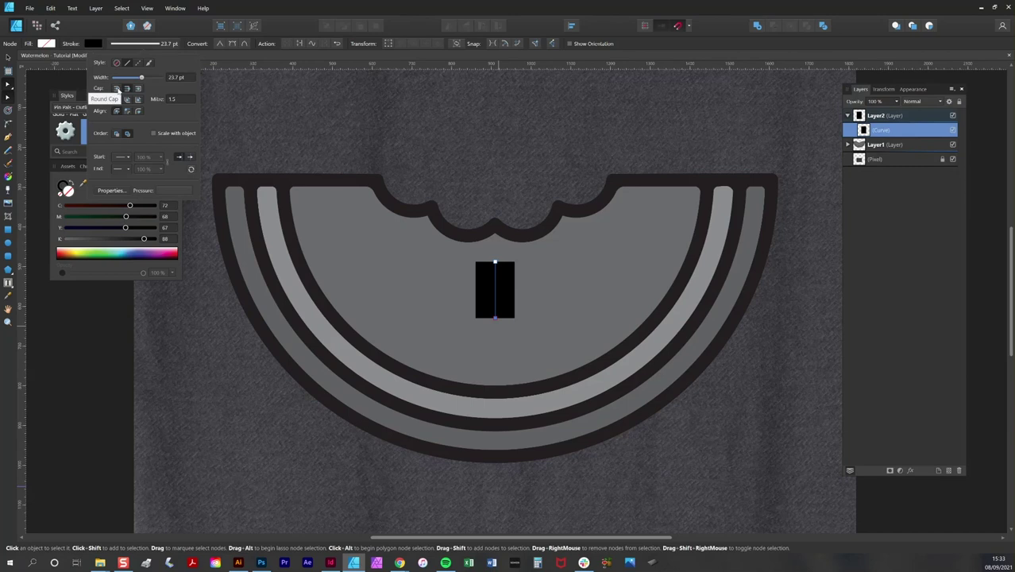
pyautogui.click(117, 89)
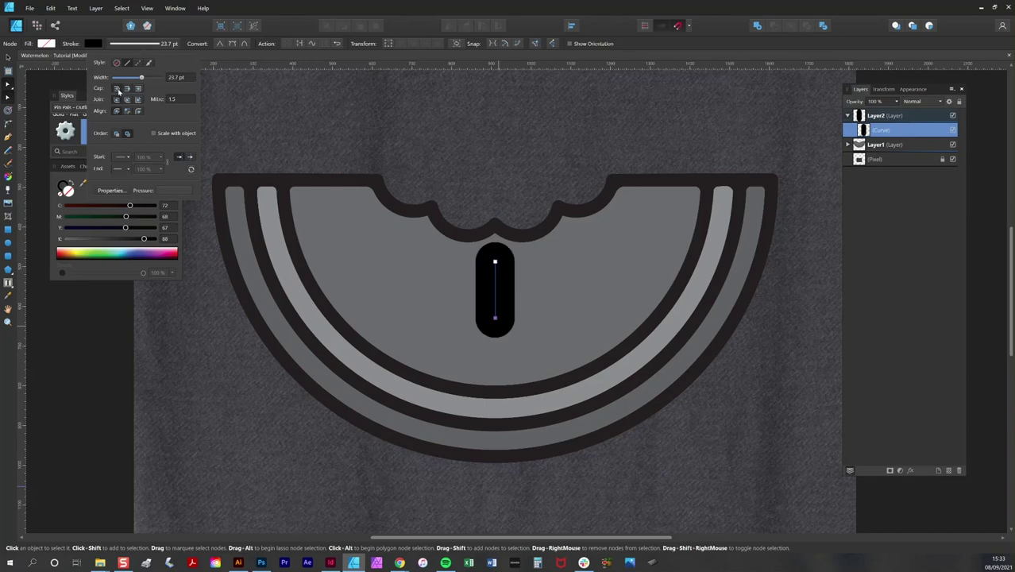
pyautogui.click(181, 191)
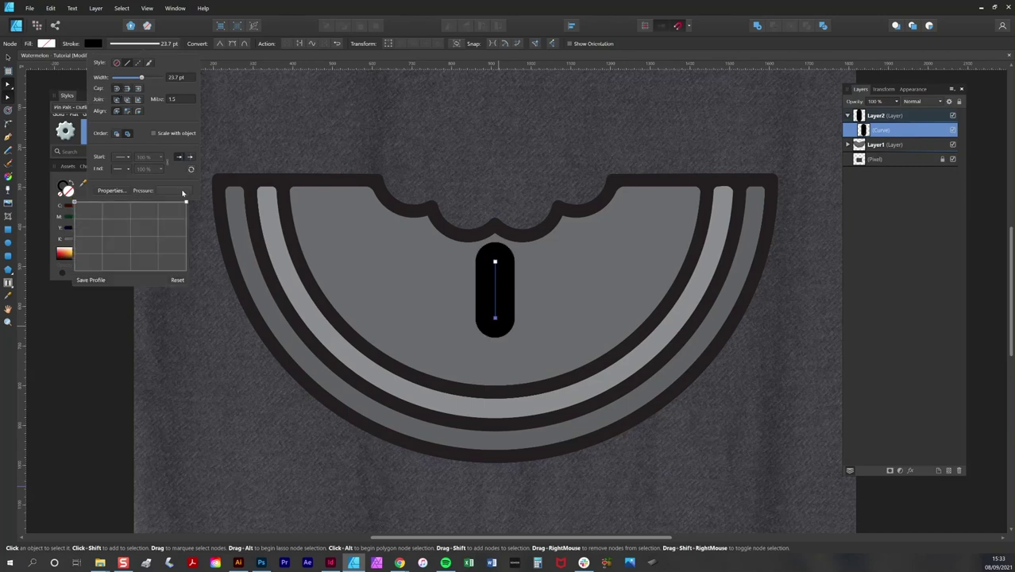
pyautogui.moveTo(73, 203); pyautogui.dragTo(60, 288)
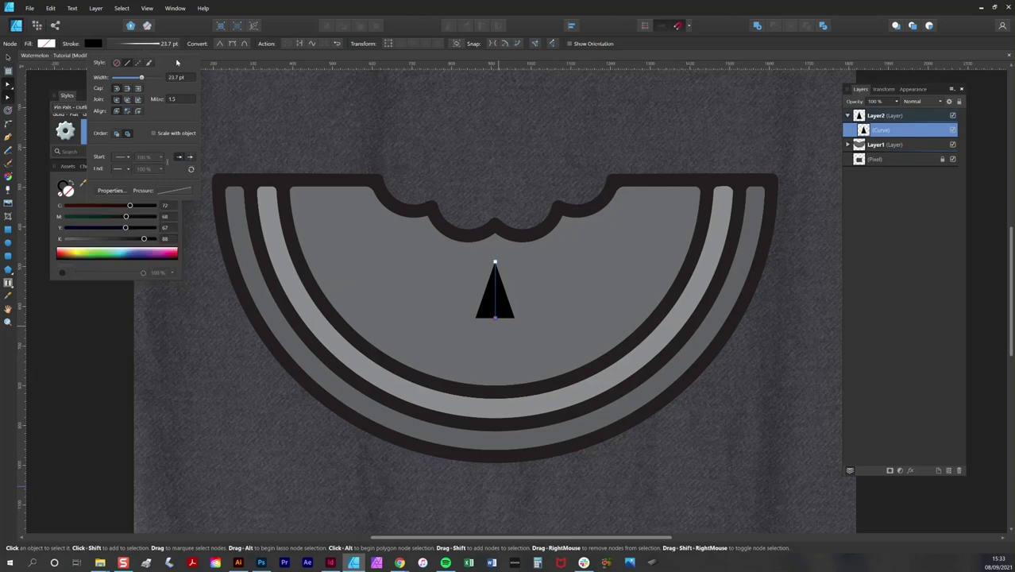
# - Expand the stroke of the tapered line into a filled teardrop seed shape
pyautogui.click(9, 60)
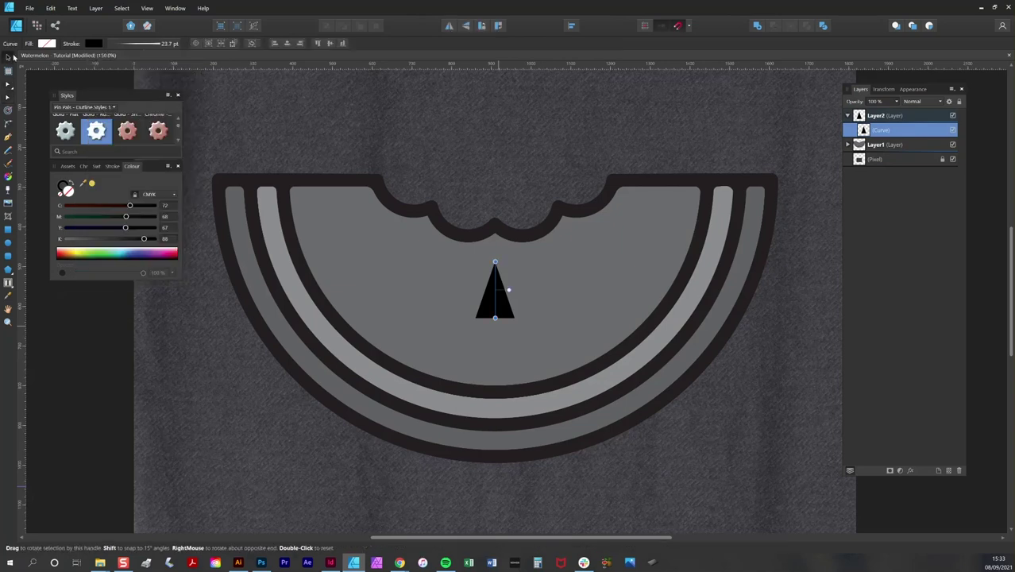
pyautogui.click(100, 9)
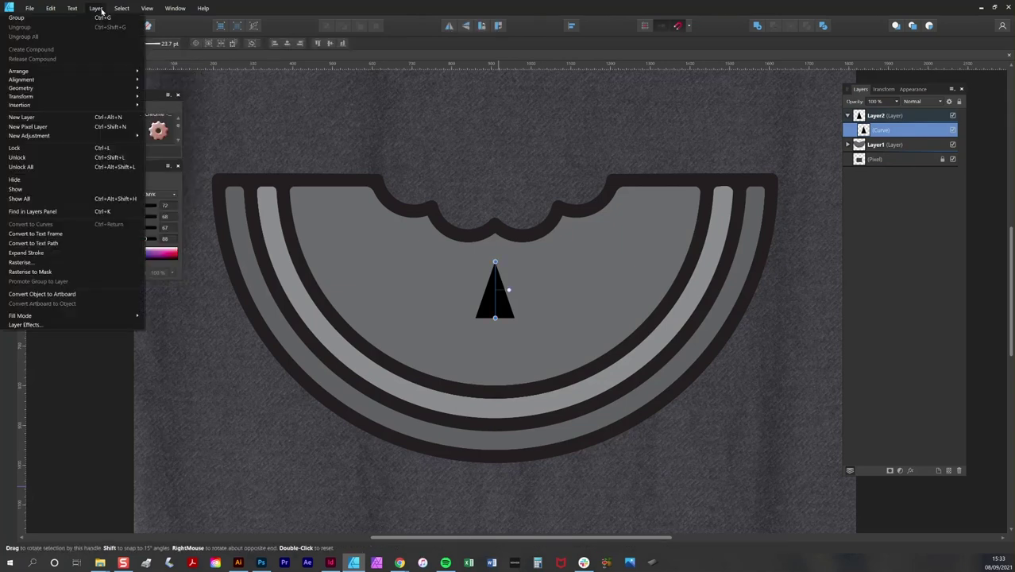
pyautogui.click(89, 252)
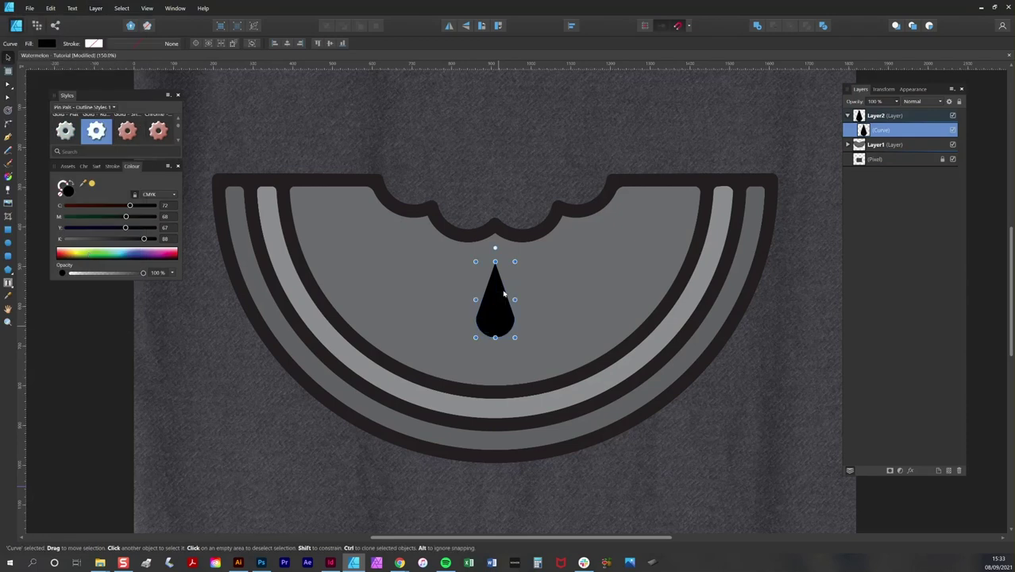
# - Round the seed's pointed upper tip slightly with the Corner tool
pyautogui.press('a')
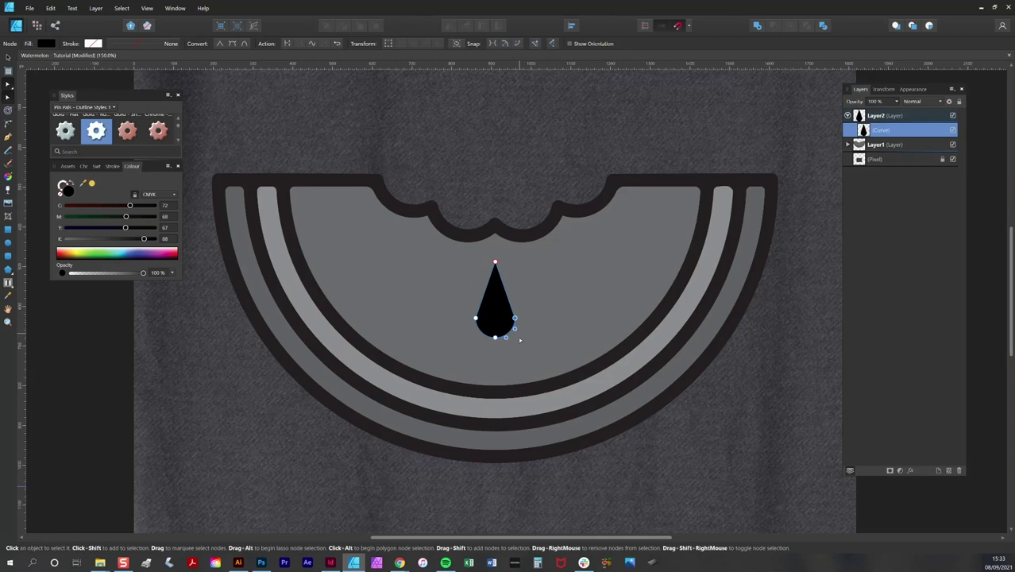
pyautogui.hotkey('ctrl', 'a')
pyautogui.click(245, 44)
pyautogui.click(9, 124)
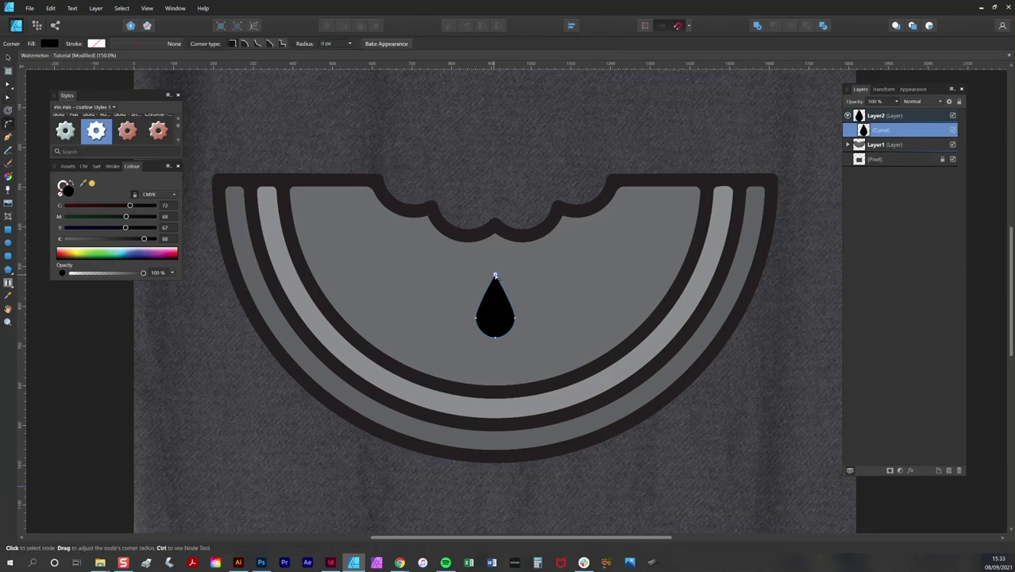
pyautogui.moveTo(495, 275); pyautogui.dragTo(495, 277)
pyautogui.click(9, 58)
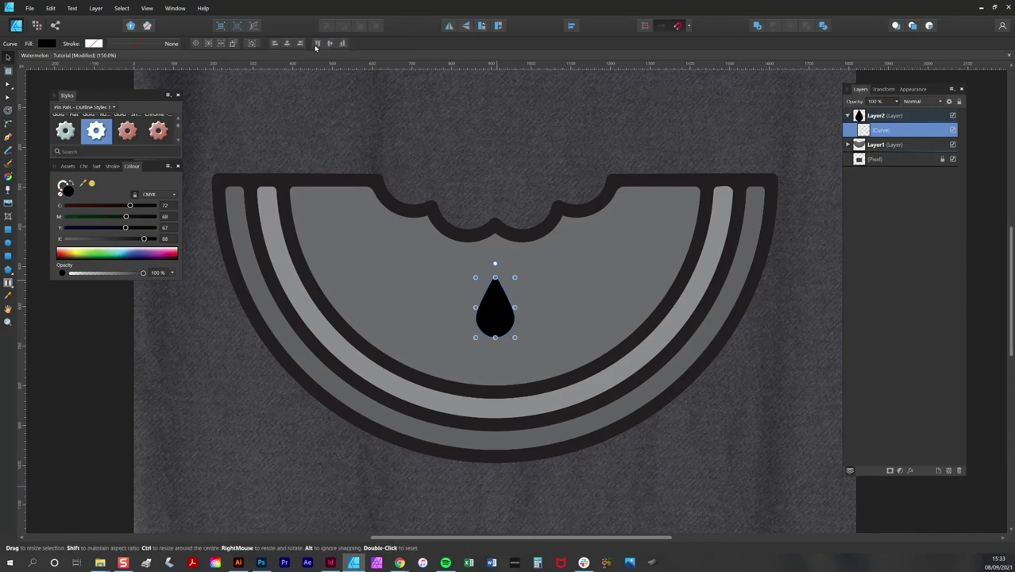
# - Scale down the seed and arrange six rotated copies of it across the left half of the flesh
pyautogui.click(555, 304)
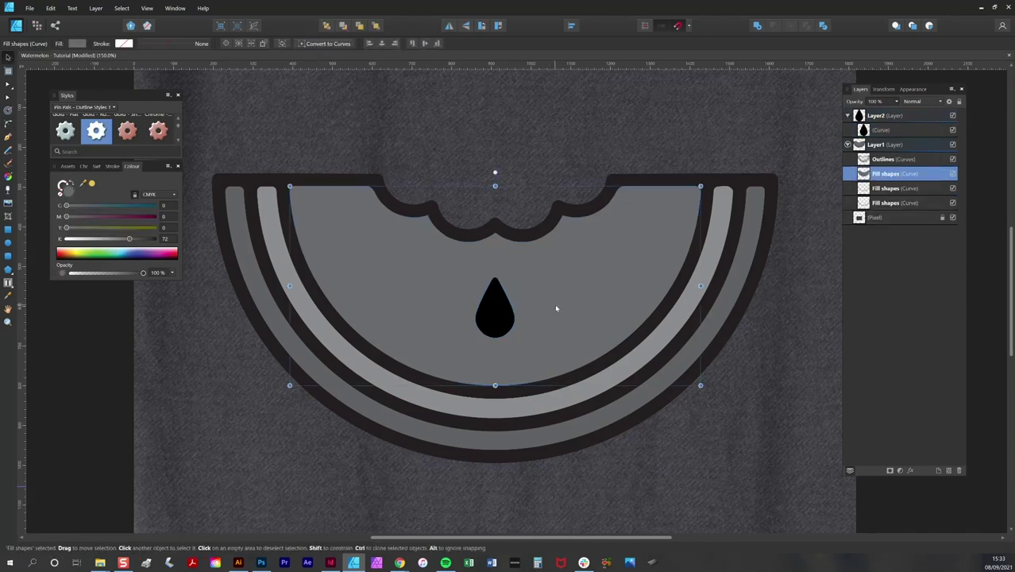
pyautogui.click(499, 316)
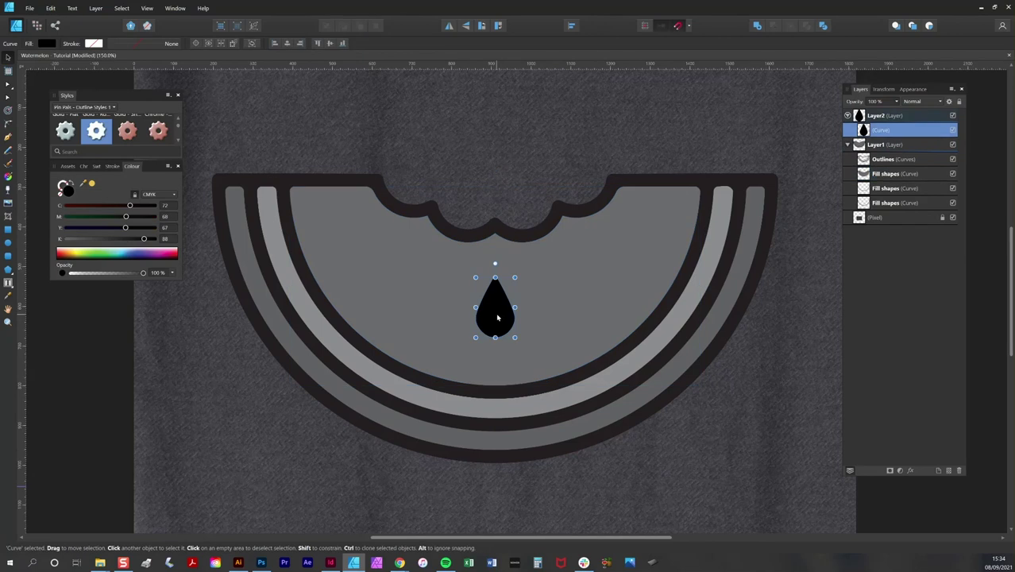
pyautogui.moveTo(500, 317); pyautogui.dragTo(403, 290)
pyautogui.hotkey('ctrl', 'z')
pyautogui.moveTo(515, 278)
pyautogui.mouseDown()
pyautogui.moveTo(502, 297)
pyautogui.moveTo(425, 303)
pyautogui.moveTo(350, 246)
pyautogui.moveTo(381, 225)
pyautogui.moveTo(372, 296)
pyautogui.moveTo(405, 250)
pyautogui.mouseUp()
pyautogui.moveTo(432, 238); pyautogui.dragTo(447, 287)
pyautogui.moveTo(430, 343); pyautogui.dragTo(489, 357)
pyautogui.click(446, 280)
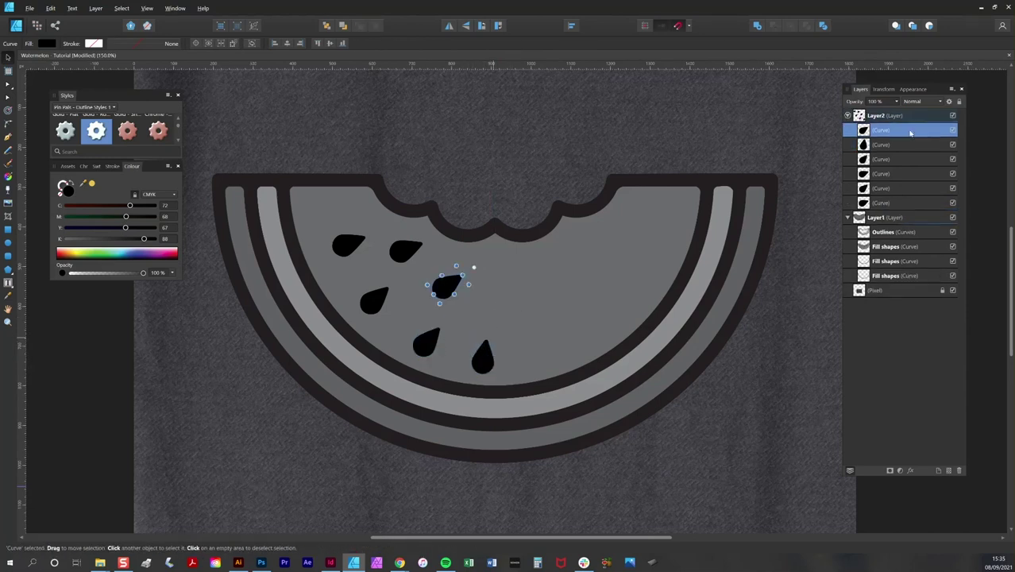
# - Duplicate all six seeds, flip the copies horizontally and move them to the right half of the flesh
pyautogui.hotkey('ctrl', 'a')
pyautogui.hotkey('ctrl', 'j')
pyautogui.click(448, 26)
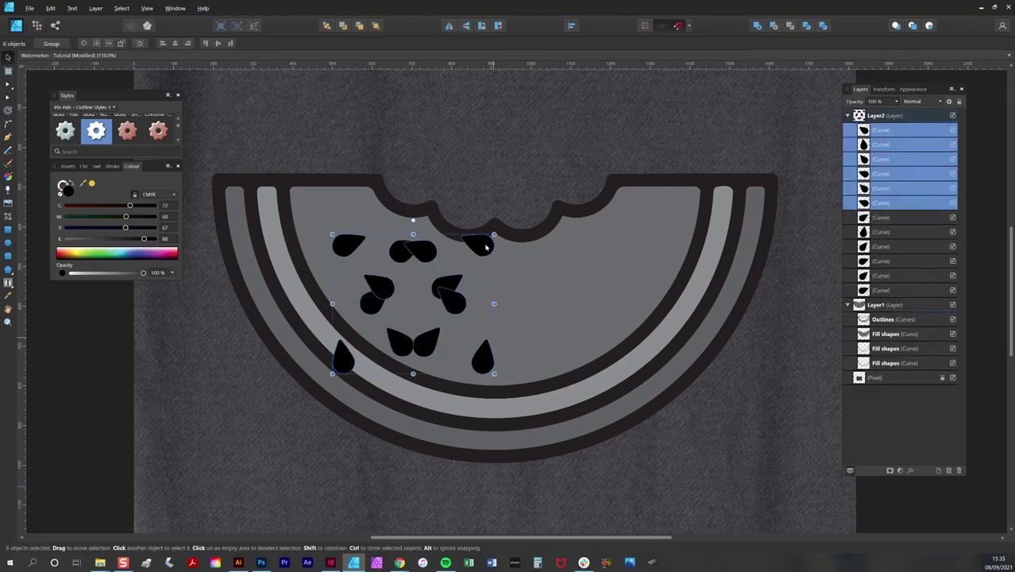
pyautogui.moveTo(478, 245); pyautogui.dragTo(646, 240)
# - Reposition and rotate the centre and right-hand seeds to space them evenly across the flesh
pyautogui.moveTo(483, 356)
pyautogui.mouseDown()
pyautogui.moveTo(498, 295)
pyautogui.moveTo(499, 354)
pyautogui.mouseUp()
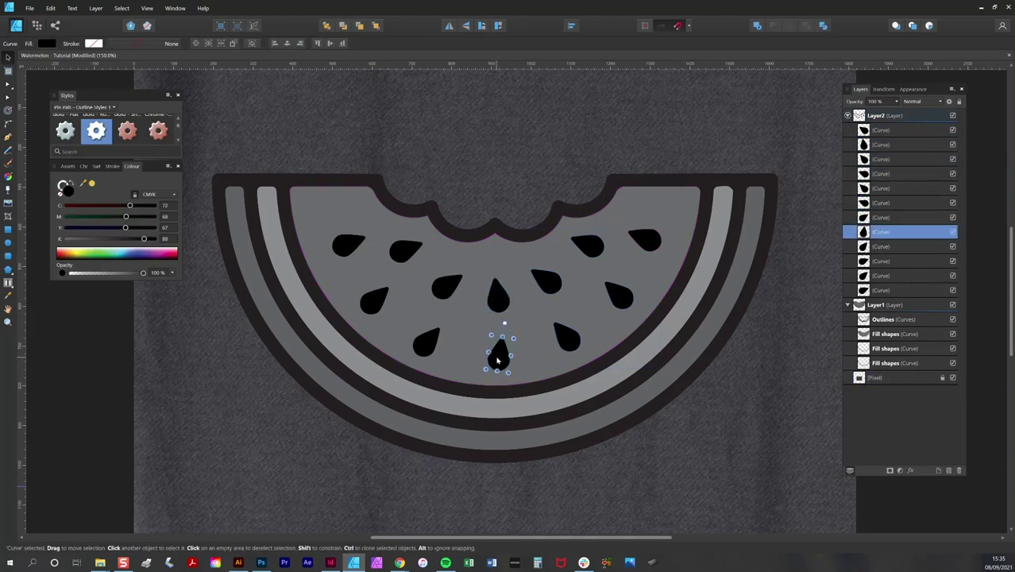
pyautogui.moveTo(546, 280)
pyautogui.mouseDown()
pyautogui.moveTo(534, 276)
pyautogui.moveTo(559, 283)
pyautogui.mouseUp()
pyautogui.moveTo(498, 295); pyautogui.dragTo(502, 286)
pyautogui.moveTo(567, 337); pyautogui.dragTo(565, 340)
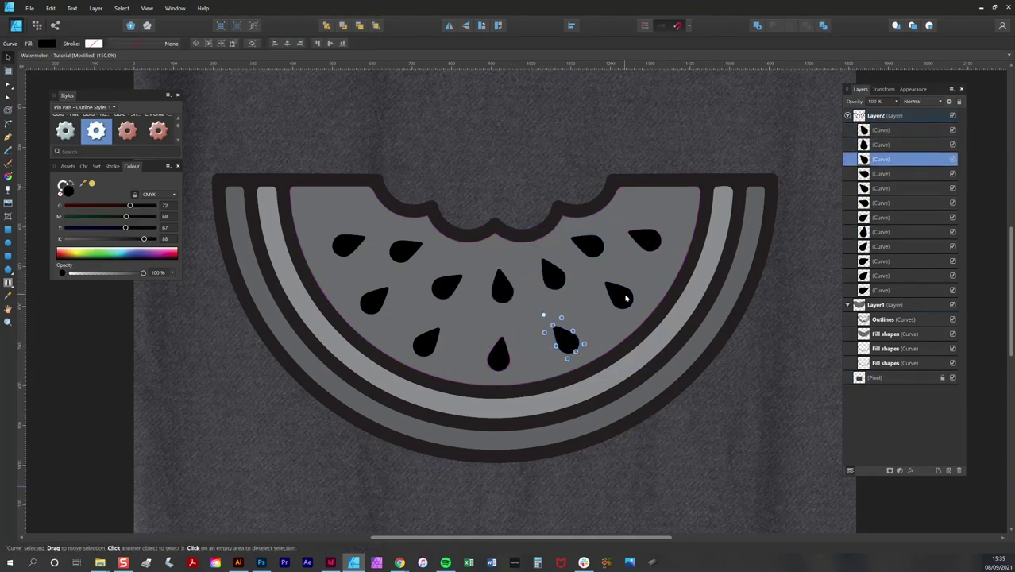
pyautogui.click(588, 247)
pyautogui.moveTo(610, 241); pyautogui.dragTo(619, 246)
pyautogui.moveTo(649, 244); pyautogui.dragTo(660, 244)
# - Nudge the upper left seeds outward and shift the lower outer seed on the right to balance the pattern
pyautogui.moveTo(446, 286); pyautogui.dragTo(442, 284)
pyautogui.moveTo(348, 245); pyautogui.dragTo(342, 239)
pyautogui.moveTo(405, 250); pyautogui.dragTo(401, 245)
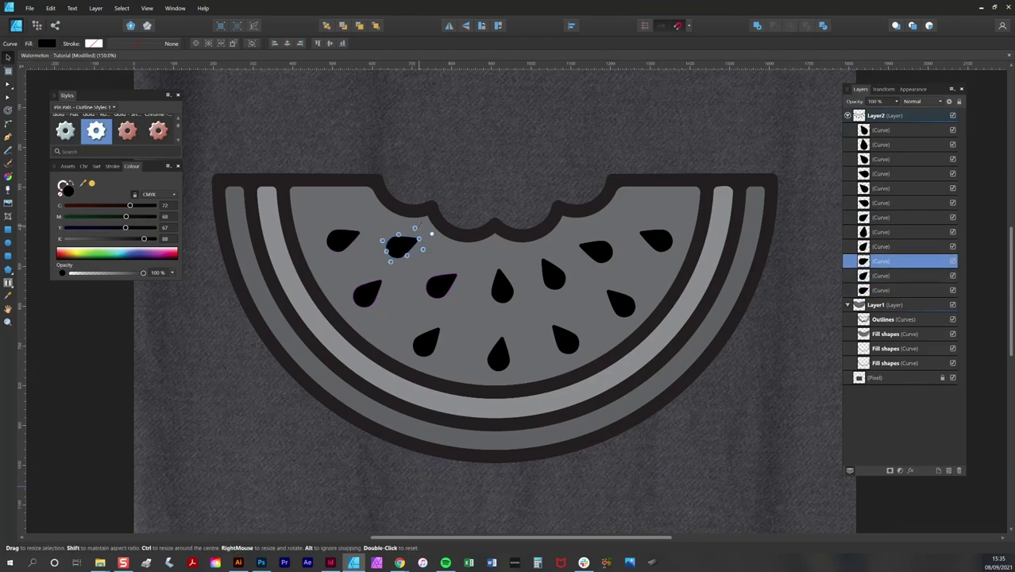
pyautogui.moveTo(622, 301); pyautogui.dragTo(618, 300)
# - Delete the seed just right of the upper centre seed and adjust the outer right seed's position
pyautogui.moveTo(554, 273); pyautogui.dragTo(570, 267)
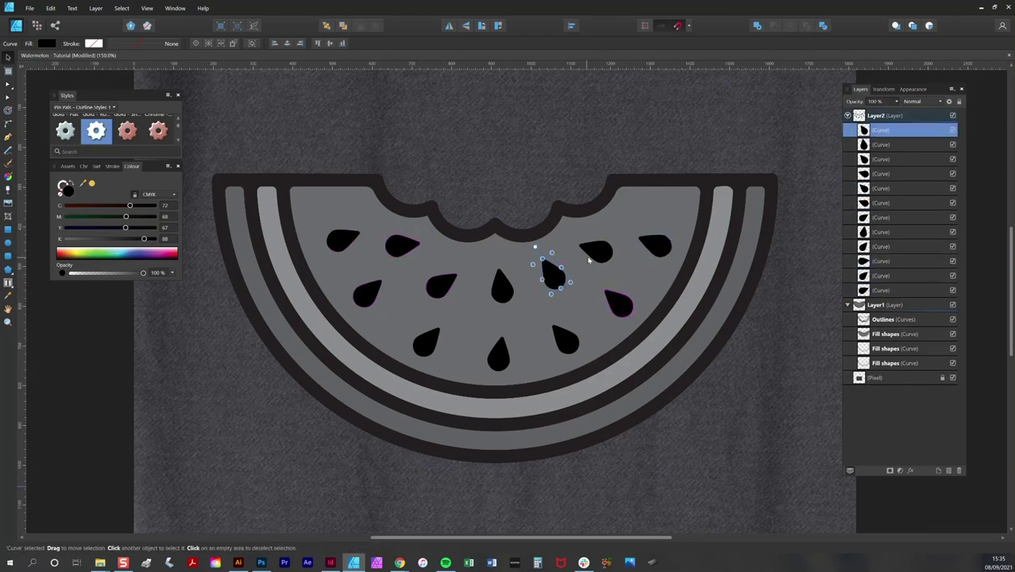
pyautogui.press('Delete')
pyautogui.moveTo(622, 305); pyautogui.dragTo(626, 293)
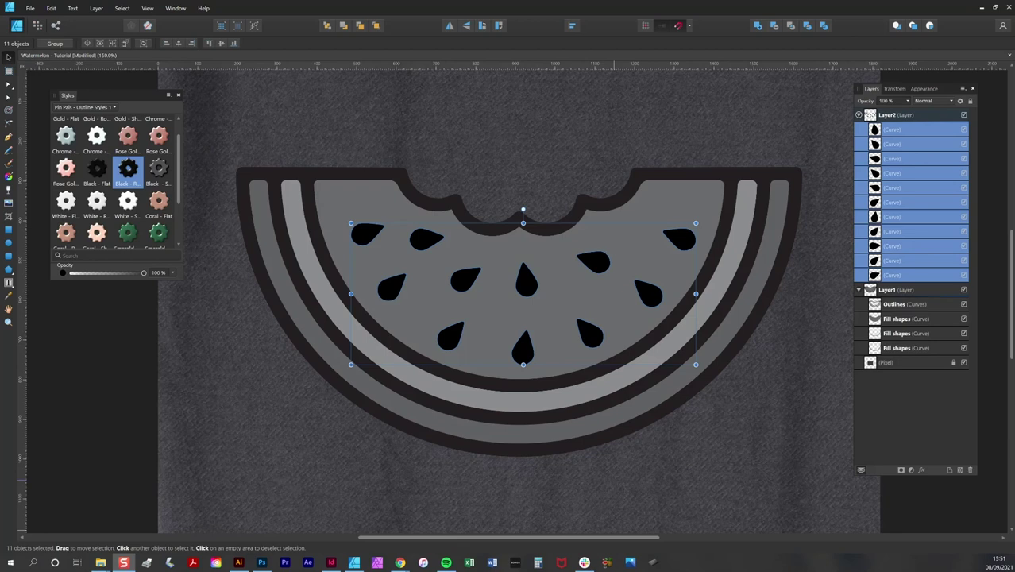
# - Scale all eleven seeds down together and reposition the bottom centre seed
pyautogui.moveTo(696, 365); pyautogui.dragTo(668, 345)
pyautogui.moveTo(516, 335); pyautogui.dragTo(527, 345)
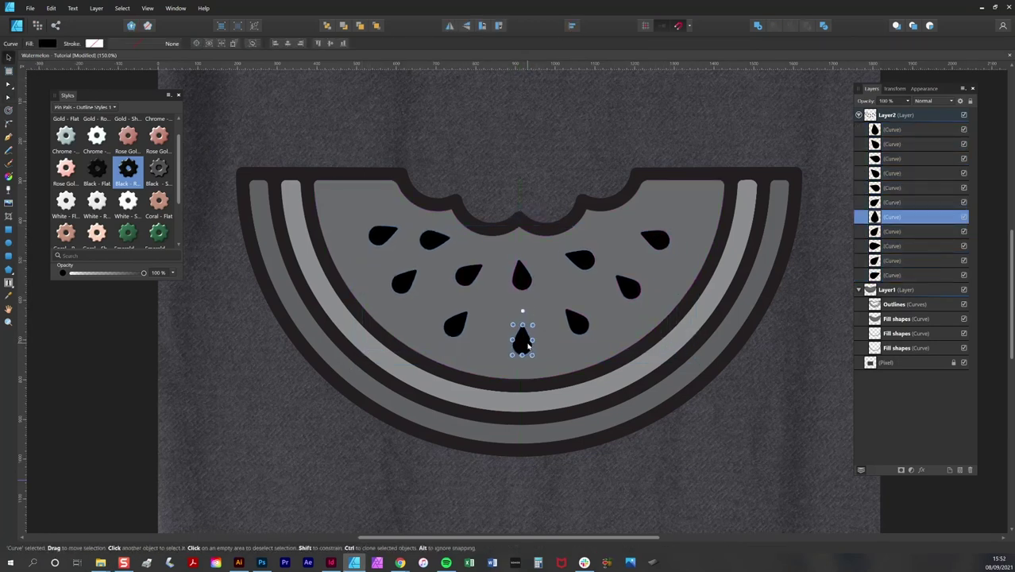
# - Delete the seed just left of the upper centre seed and adjust the surrounding upper seeds to fill the gap
pyautogui.click(468, 276)
pyautogui.press('Delete')
pyautogui.moveTo(434, 240); pyautogui.dragTo(455, 261)
pyautogui.click(580, 258)
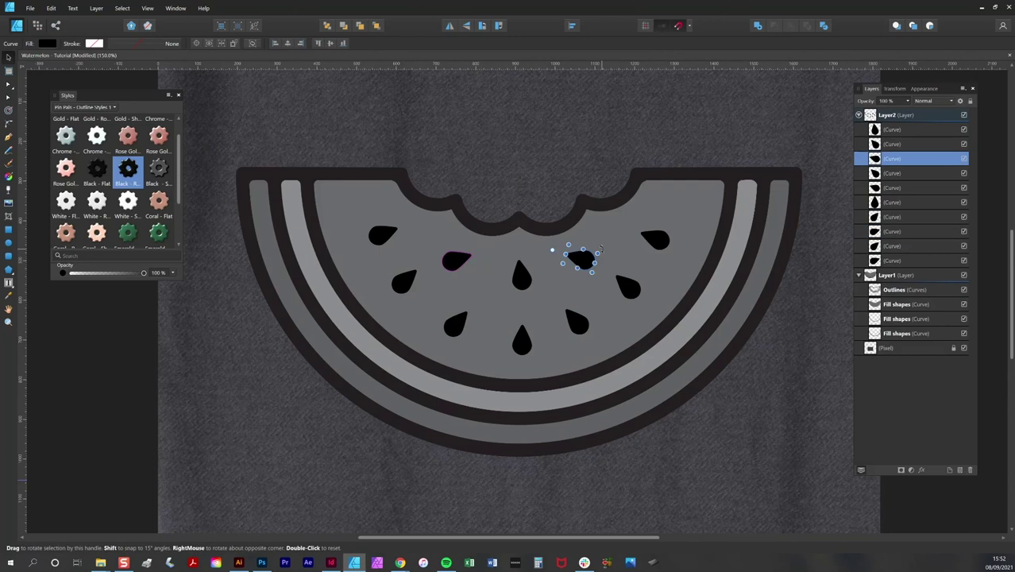
pyautogui.moveTo(655, 239); pyautogui.dragTo(657, 237)
# - Select all ten seeds in Layer2 and merge them into one object with the Add operation
pyautogui.click(382, 234)
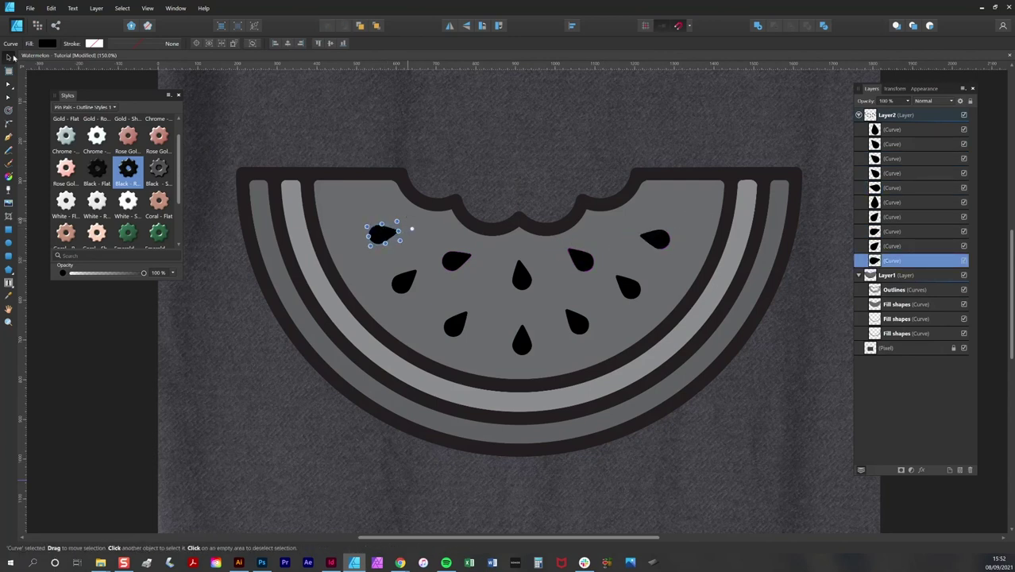
pyautogui.keyDown('shift'); pyautogui.click(925, 134); pyautogui.keyUp('shift')
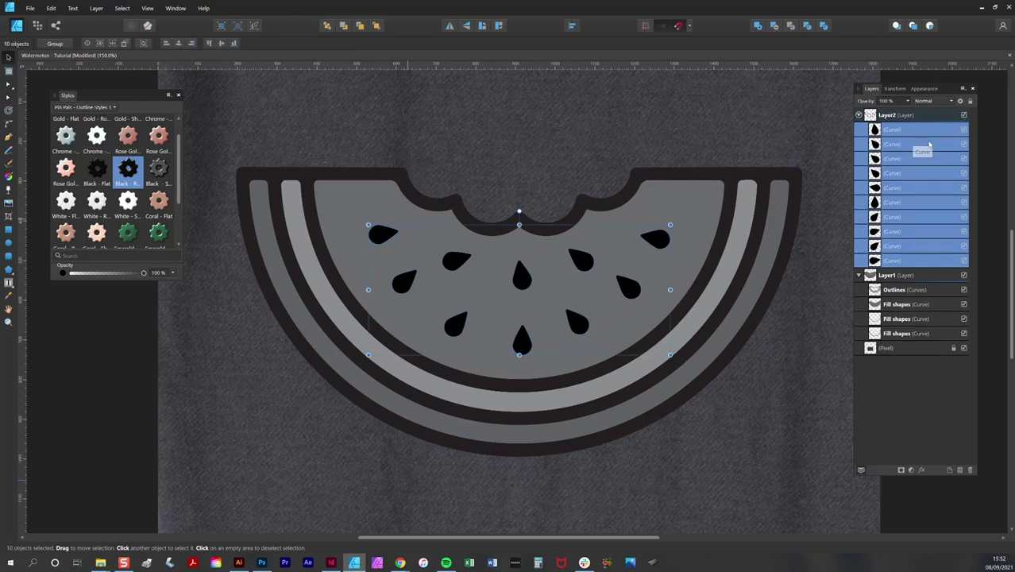
pyautogui.click(759, 27)
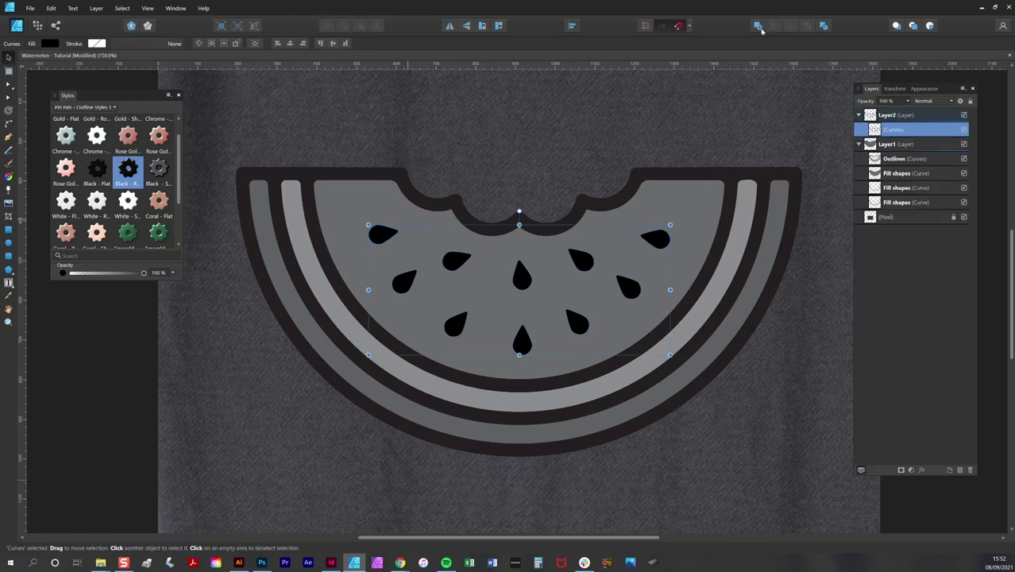
# - Copy the merged seeds, paste them in place and hide the upper copy
pyautogui.click(52, 9)
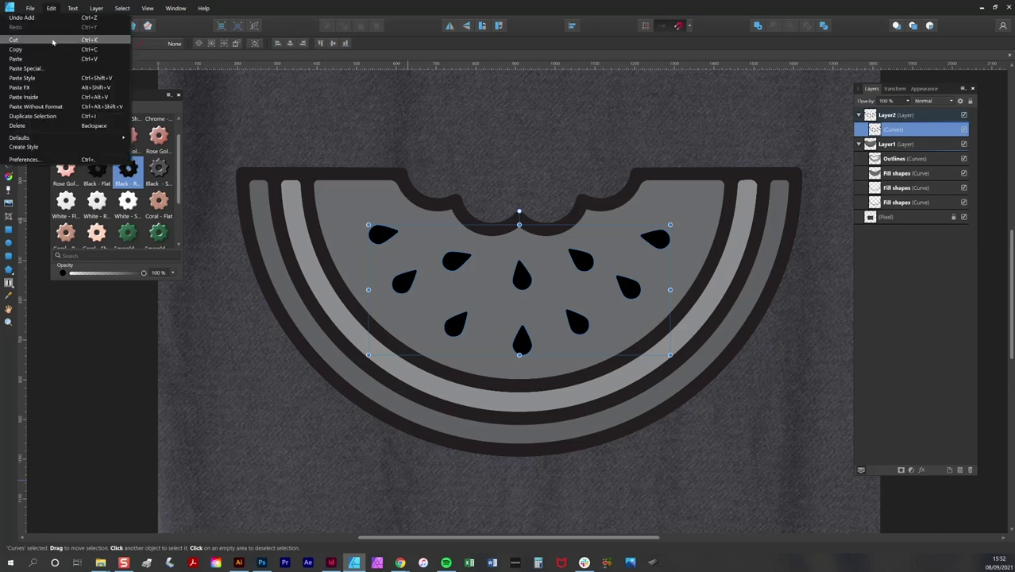
pyautogui.click(54, 10)
pyautogui.click(54, 10)
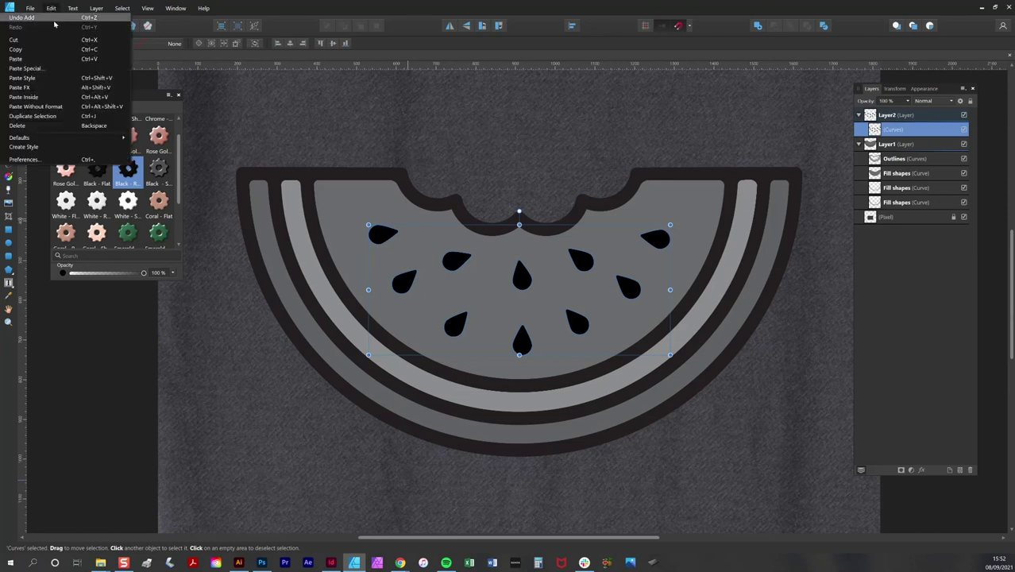
pyautogui.click(58, 65)
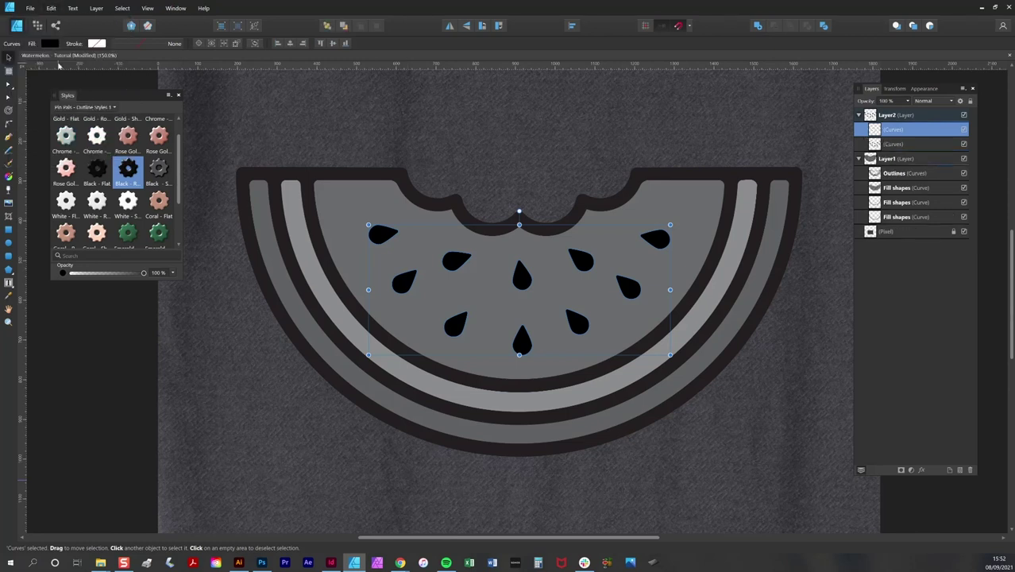
pyautogui.click(965, 129)
# - Move the visible seeds object into Layer1, between Outlines and the flesh's fill shape
pyautogui.click(913, 145)
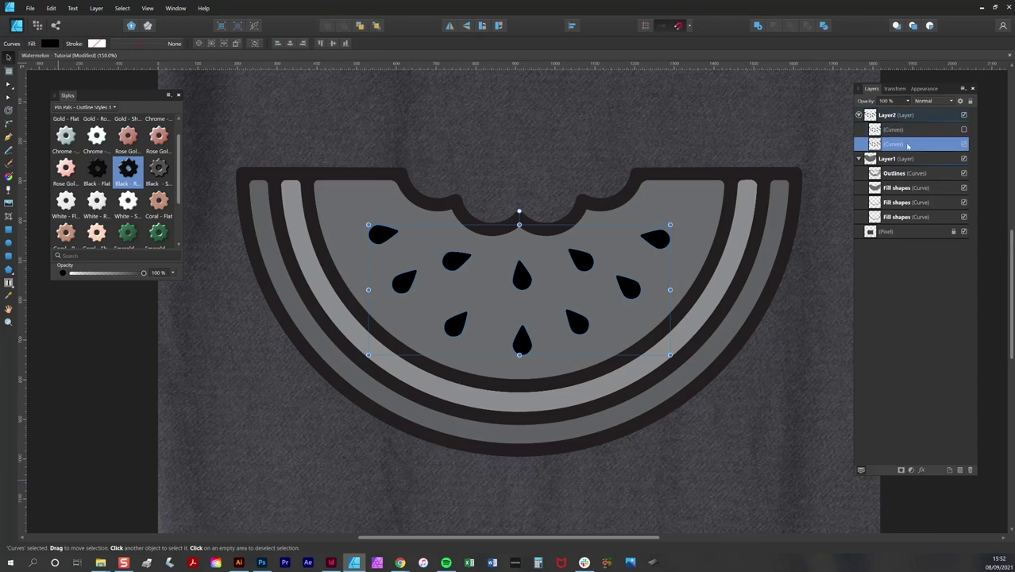
pyautogui.moveTo(911, 146); pyautogui.dragTo(896, 184)
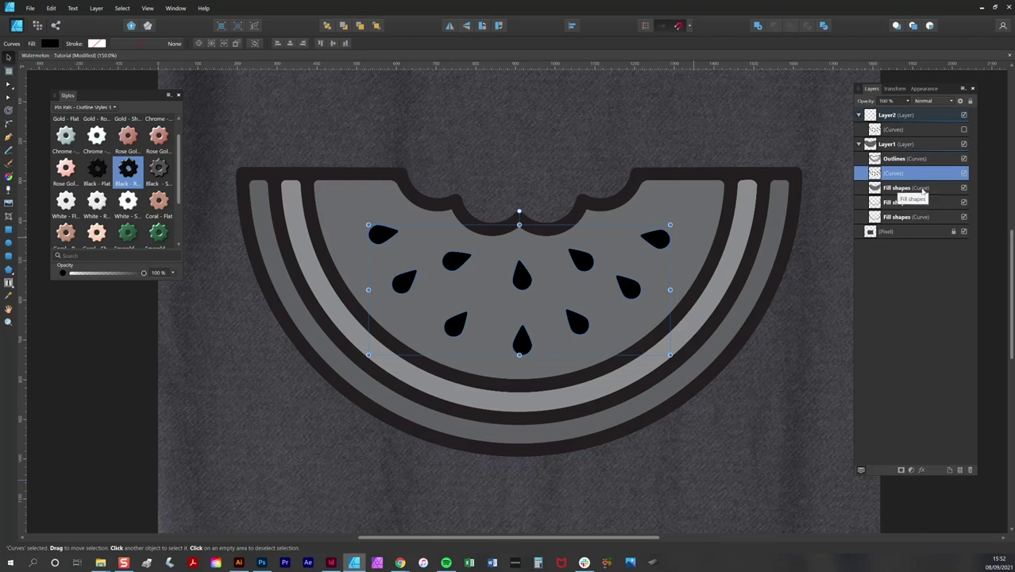
pyautogui.hotkey('ctrl', 'z')
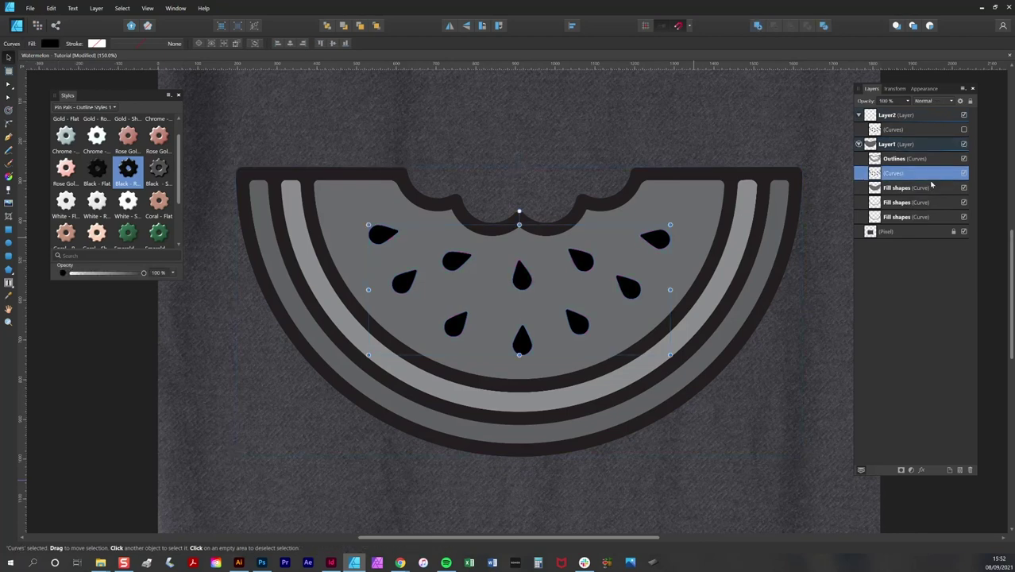
pyautogui.hotkey('ctrl', 'shift', 'z')
# - Subtract the seeds from the flesh's fill shape, show the hidden seeds copy in Layer2 and deselect the flesh
pyautogui.keyDown('shift'); pyautogui.click(928, 189); pyautogui.keyUp('shift')
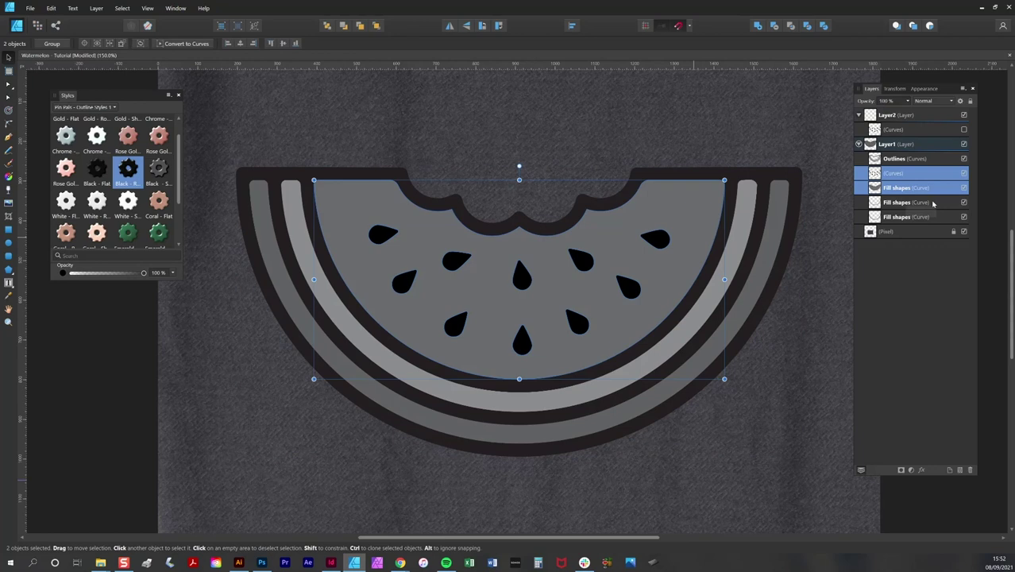
pyautogui.click(775, 27)
pyautogui.click(775, 27)
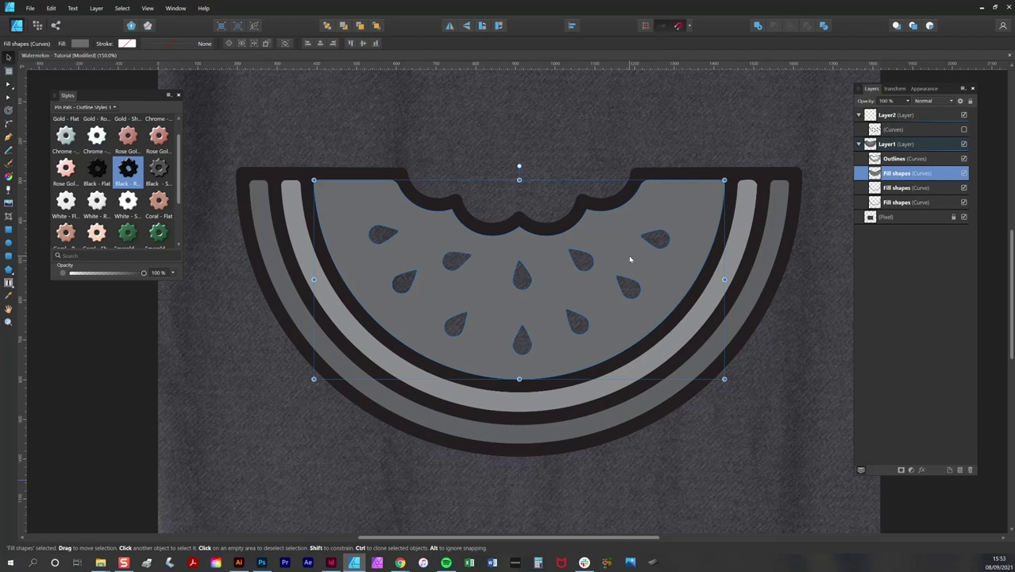
pyautogui.click(965, 130)
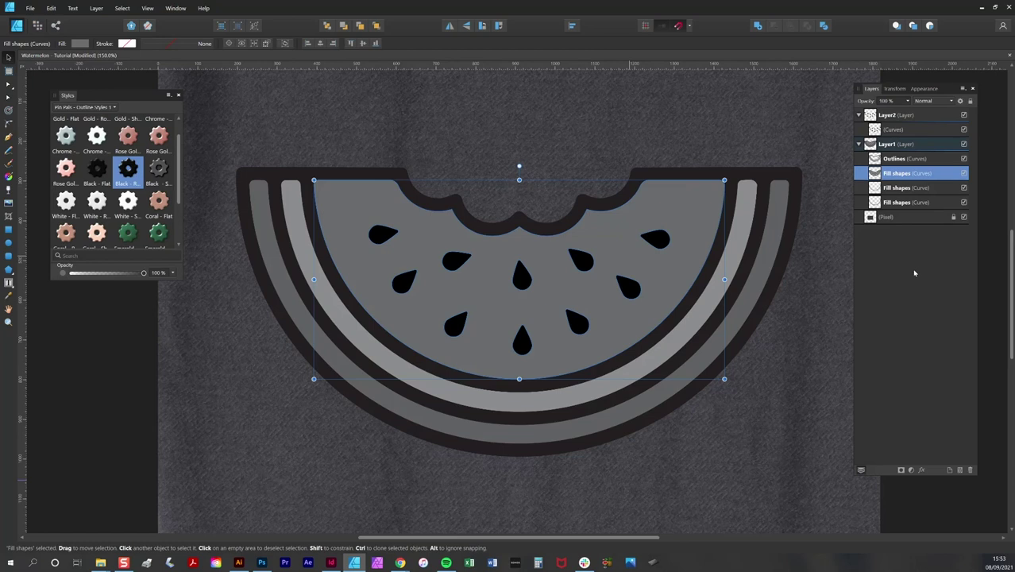
pyautogui.click(814, 361)
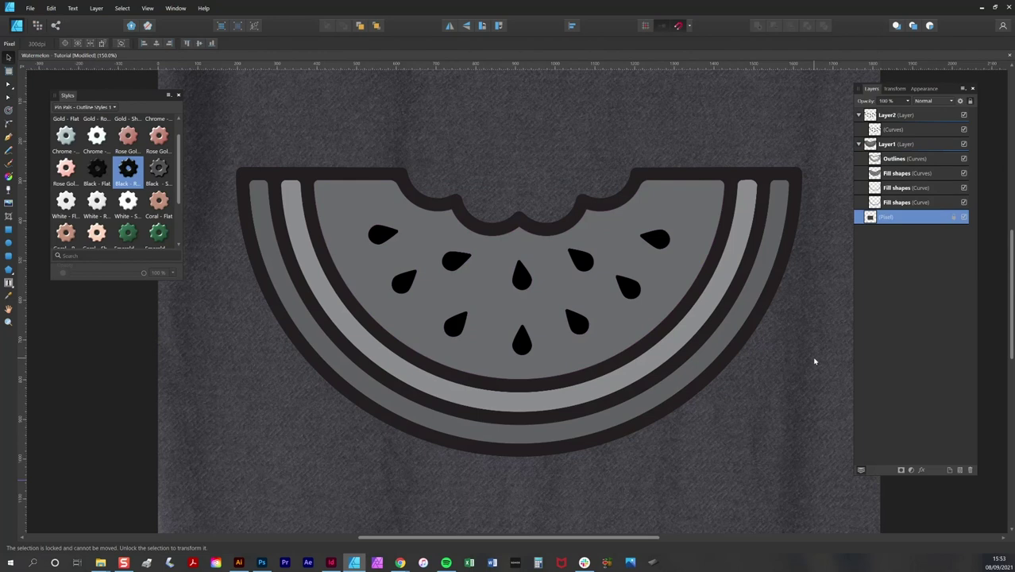
# - Move the Outlines object to the top of the layer stack and collapse Layer2 and Layer1
pyautogui.moveTo(898, 159); pyautogui.dragTo(878, 112)
pyautogui.click(859, 130)
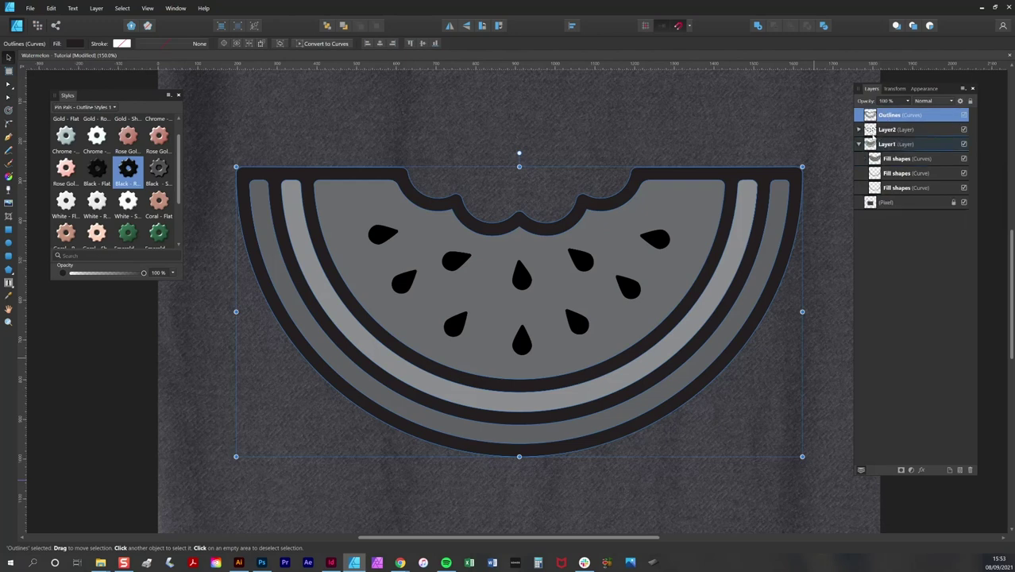
pyautogui.click(859, 143)
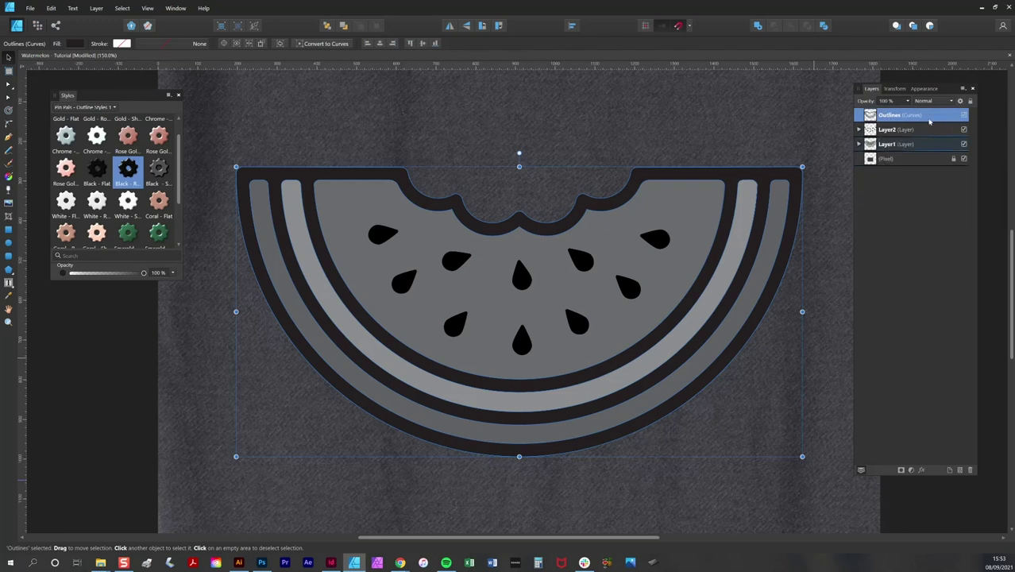
# - Apply a shiny Chrome style from Pin Pals - Outline Styles 1 to the Outlines object and scale down its bitmap fill texture
pyautogui.click(97, 137)
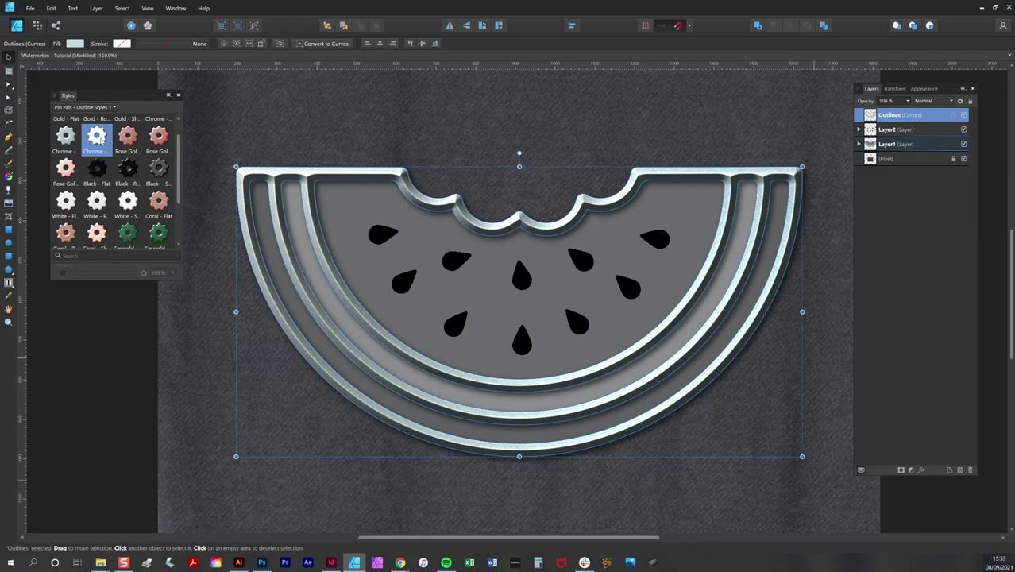
pyautogui.click(11, 177)
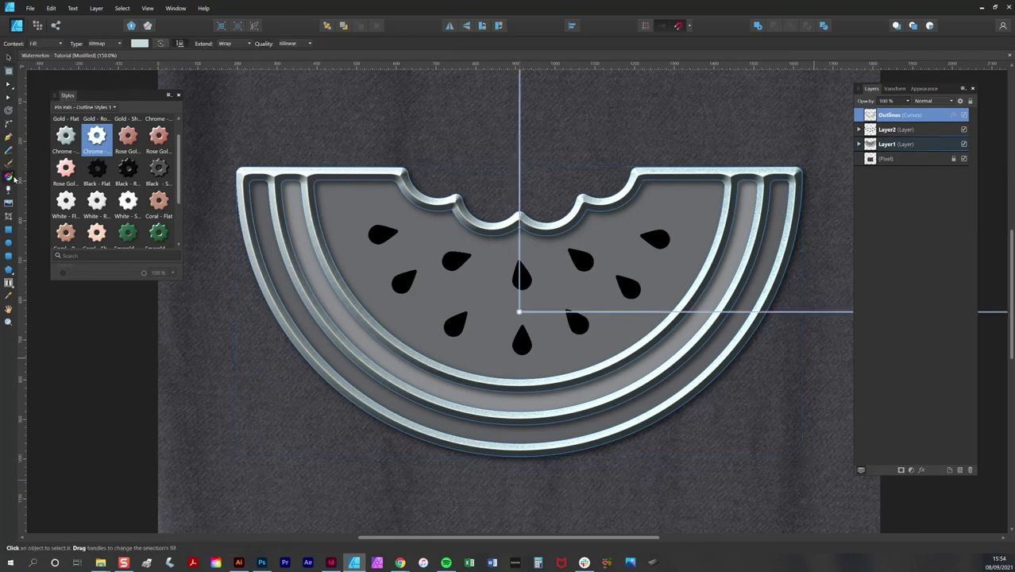
pyautogui.hotkey('ctrl', '1')
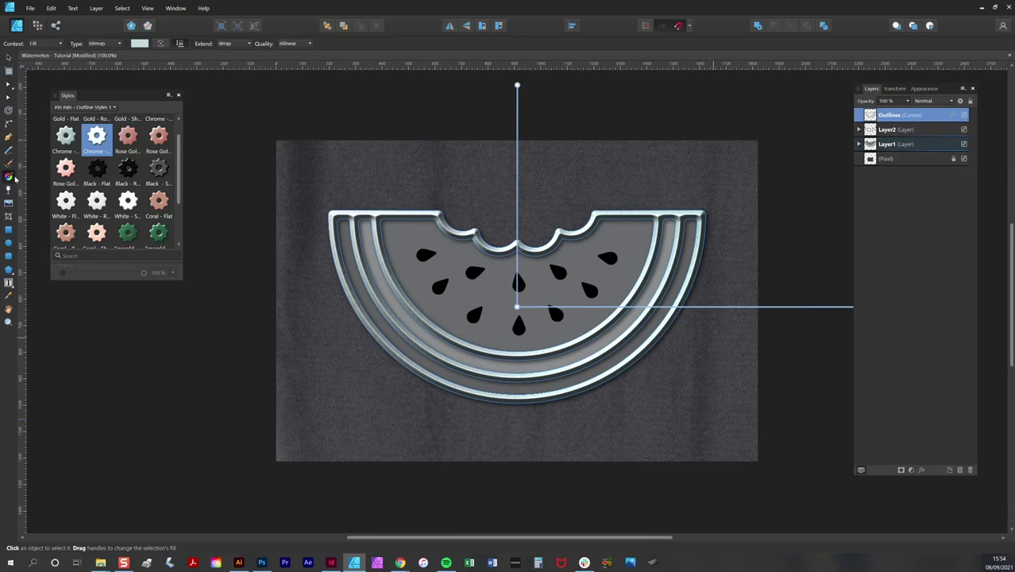
pyautogui.moveTo(752, 297); pyautogui.dragTo(673, 325)
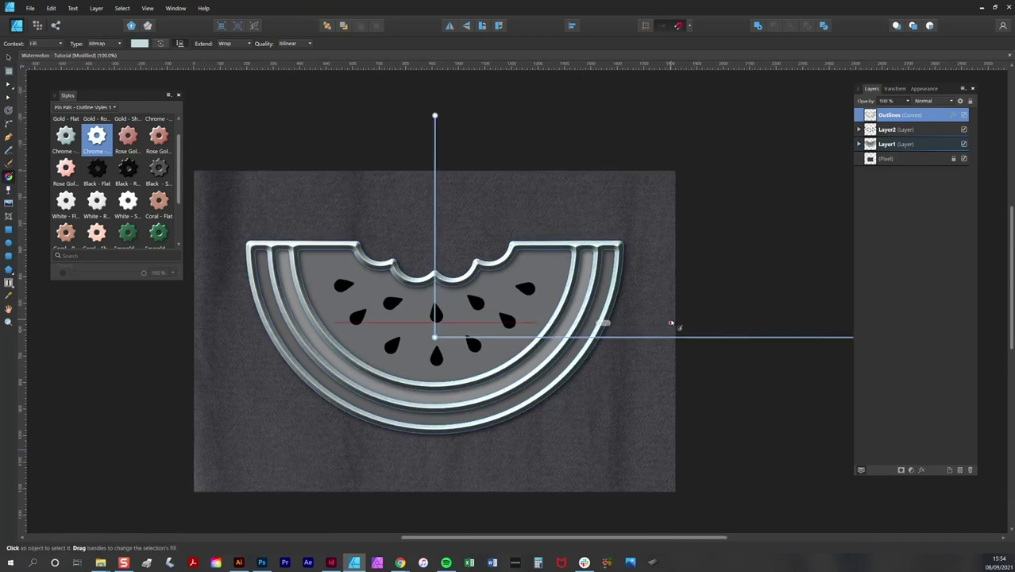
pyautogui.moveTo(747, 359); pyautogui.dragTo(701, 363)
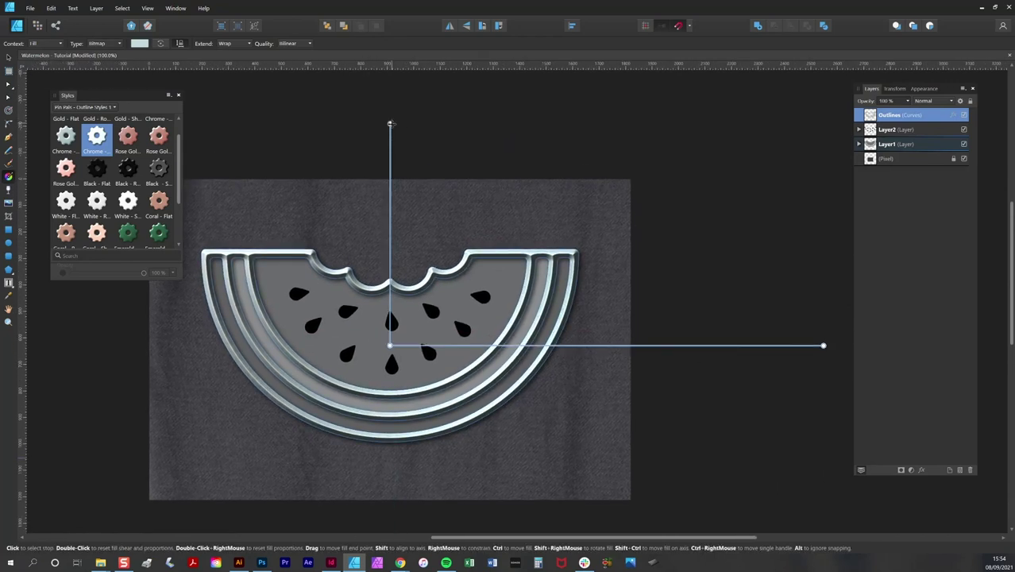
pyautogui.moveTo(390, 124); pyautogui.dragTo(394, 128)
pyautogui.moveTo(822, 346)
pyautogui.mouseDown()
pyautogui.moveTo(610, 346)
pyautogui.moveTo(714, 345)
pyautogui.mouseUp()
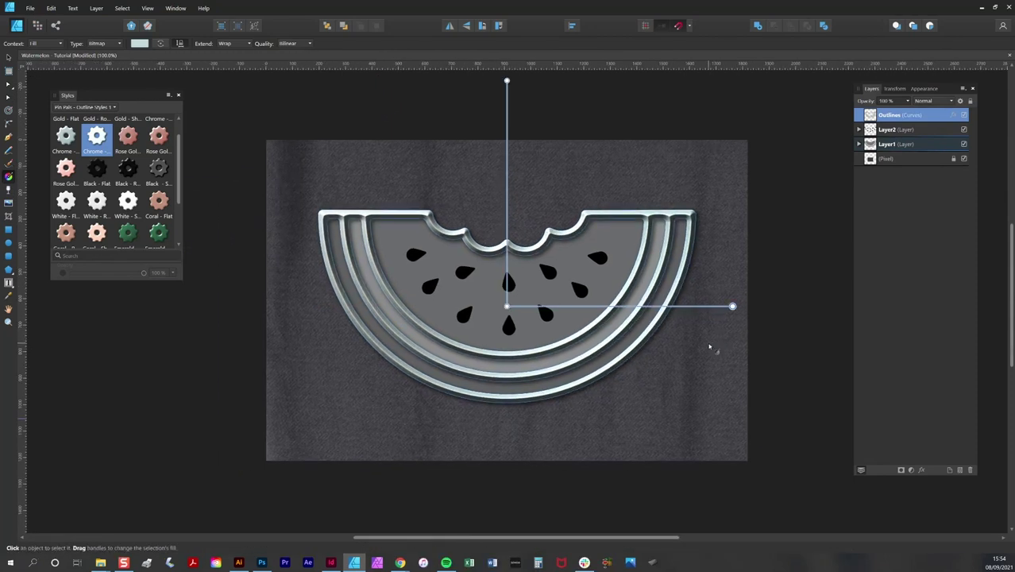
pyautogui.hotkey('ctrl', '+')
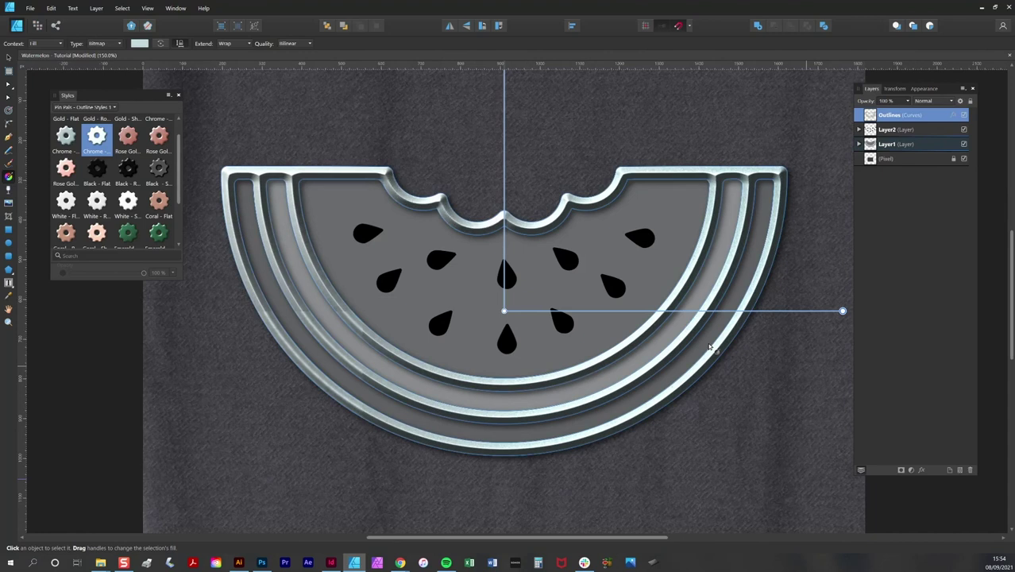
# - Apply the Watermelon style from Pin Pals - Fill Styles to the flesh's fill shape and scale down its bitmap texture
pyautogui.click(9, 58)
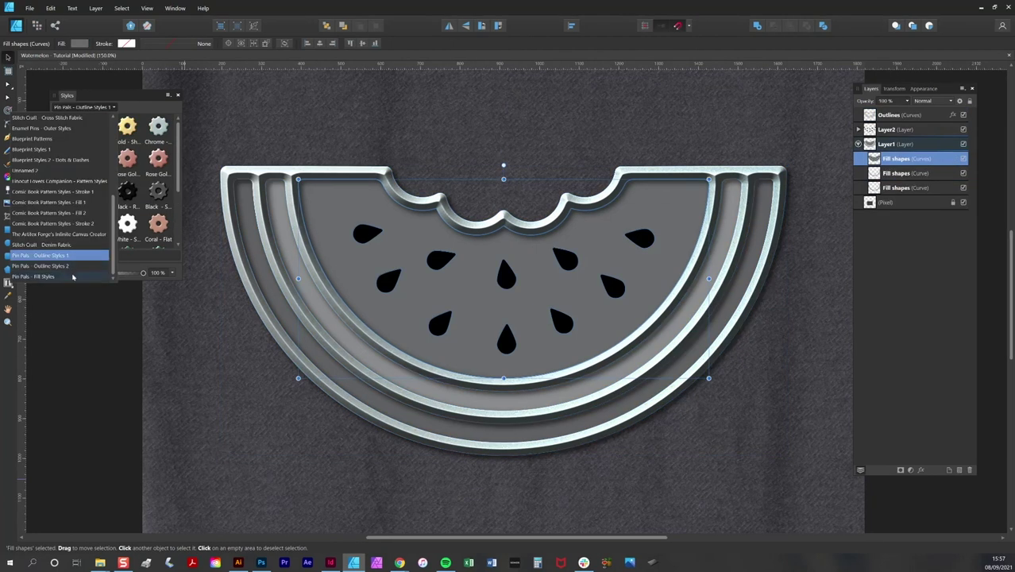
pyautogui.click(72, 276)
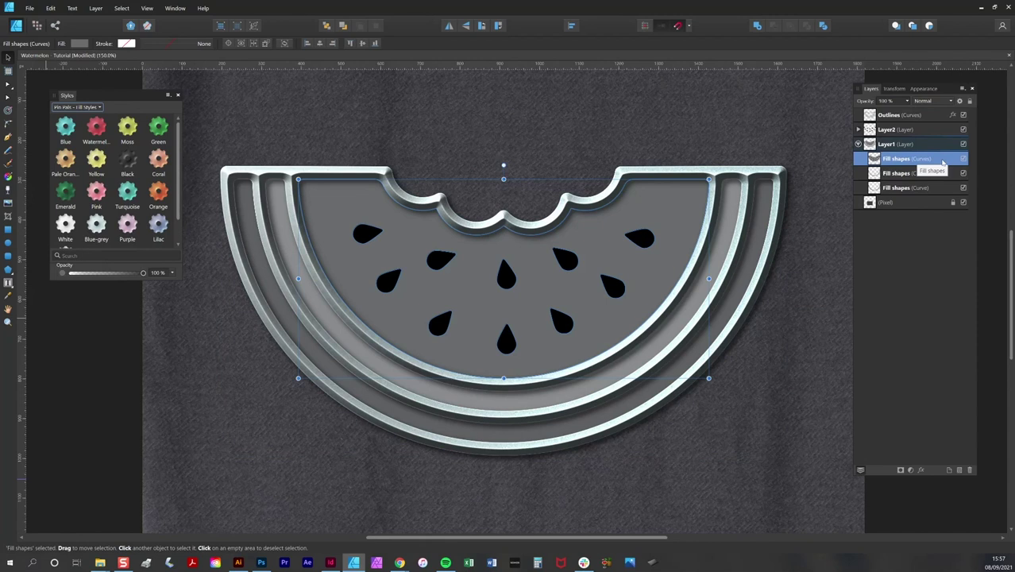
pyautogui.click(96, 129)
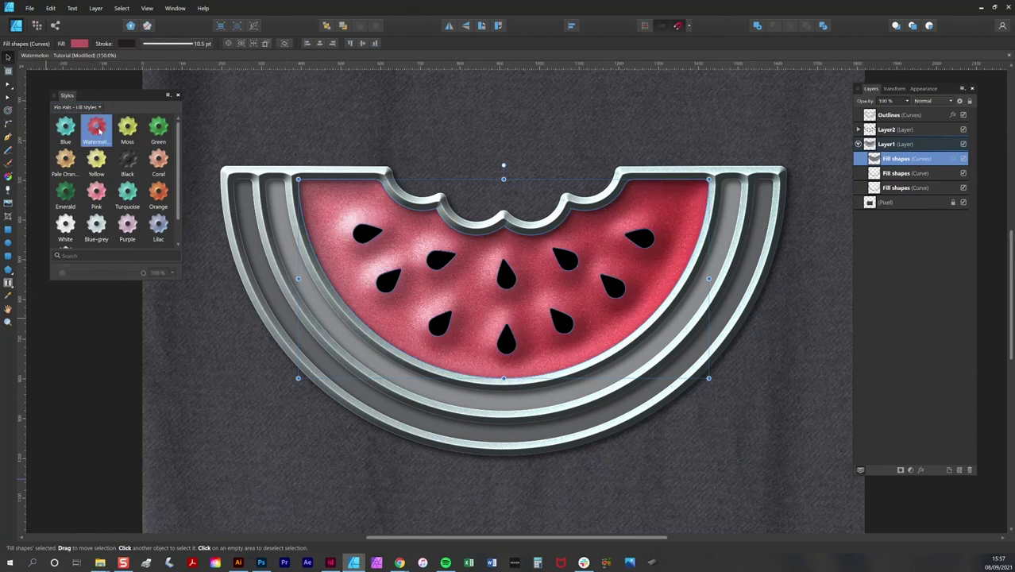
pyautogui.click(9, 175)
pyautogui.doubleClick(503, 214)
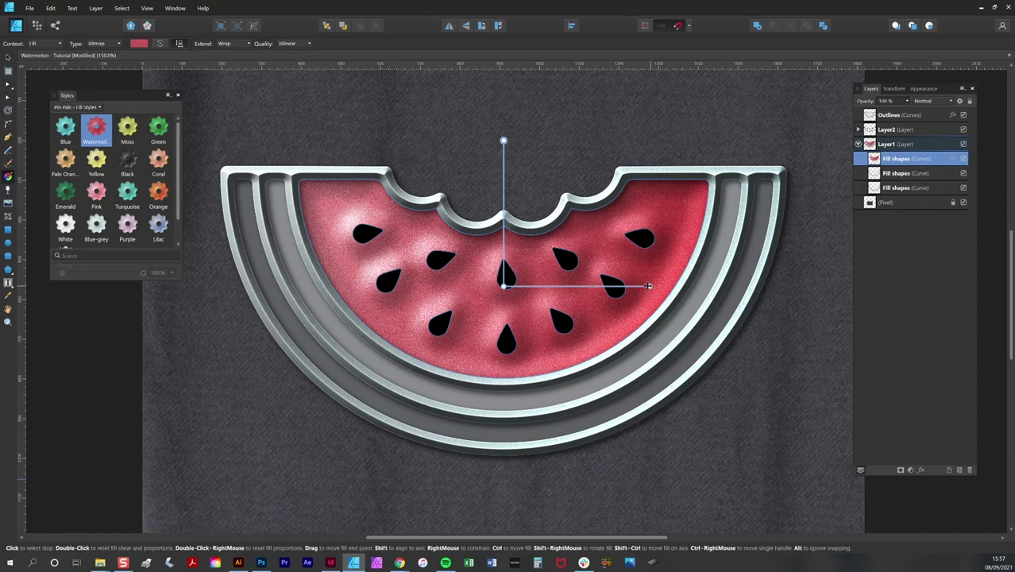
pyautogui.moveTo(649, 286); pyautogui.dragTo(603, 284)
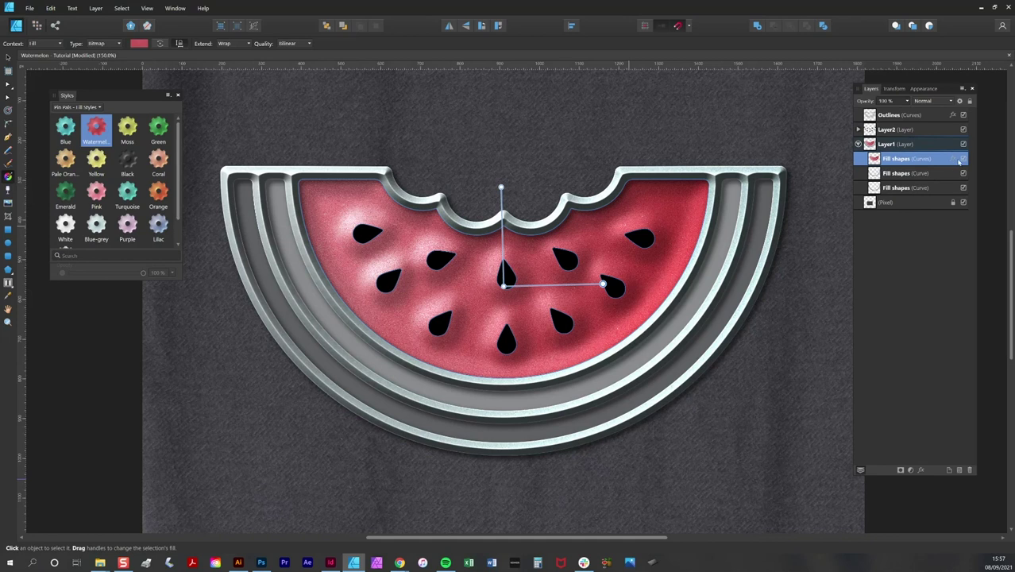
# - Reduce the Bevel / Emboss radius on the flesh's fill shape to tighten the shading around its edges and seeds
pyautogui.click(958, 161)
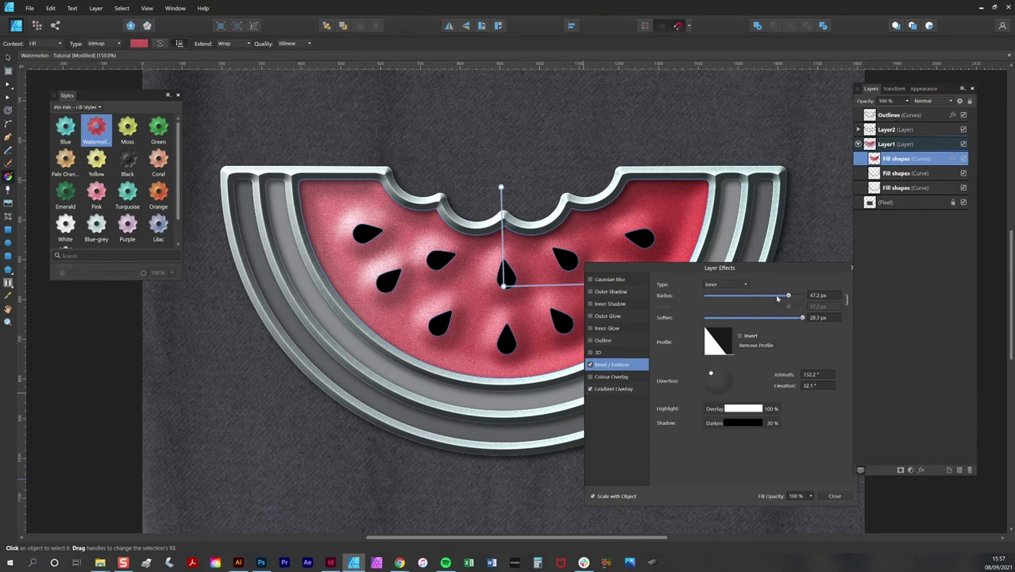
pyautogui.moveTo(788, 295); pyautogui.dragTo(782, 320)
pyautogui.moveTo(718, 270)
pyautogui.mouseDown()
pyautogui.moveTo(812, 331)
pyautogui.moveTo(706, 282)
pyautogui.mouseUp()
pyautogui.moveTo(781, 330); pyautogui.dragTo(747, 312)
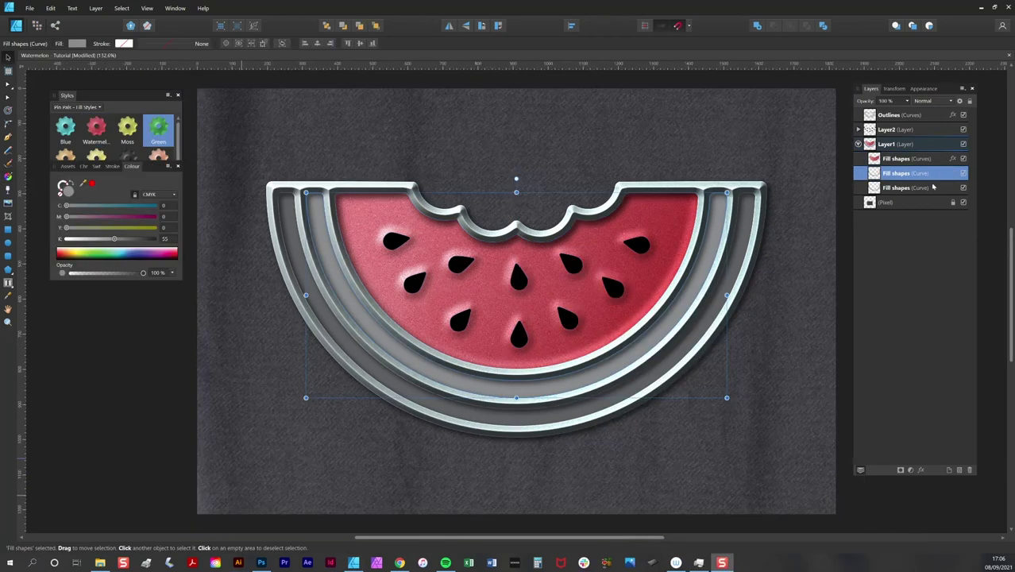
# - Apply the Yellow fill style to the middle rind band and reduce its Bevel / Emboss radius
pyautogui.moveTo(56, 166); pyautogui.dragTo(52, 281)
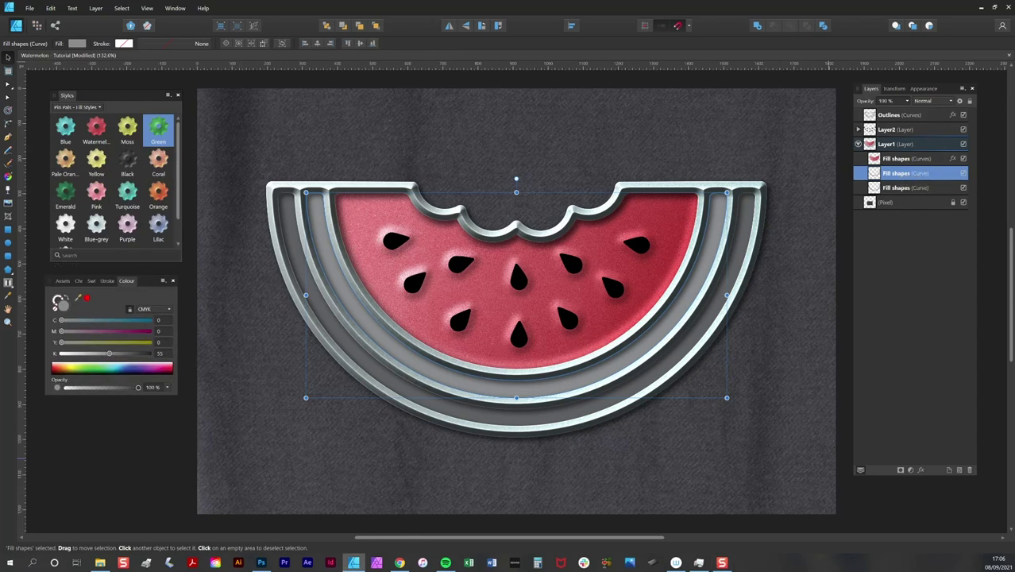
pyautogui.click(99, 161)
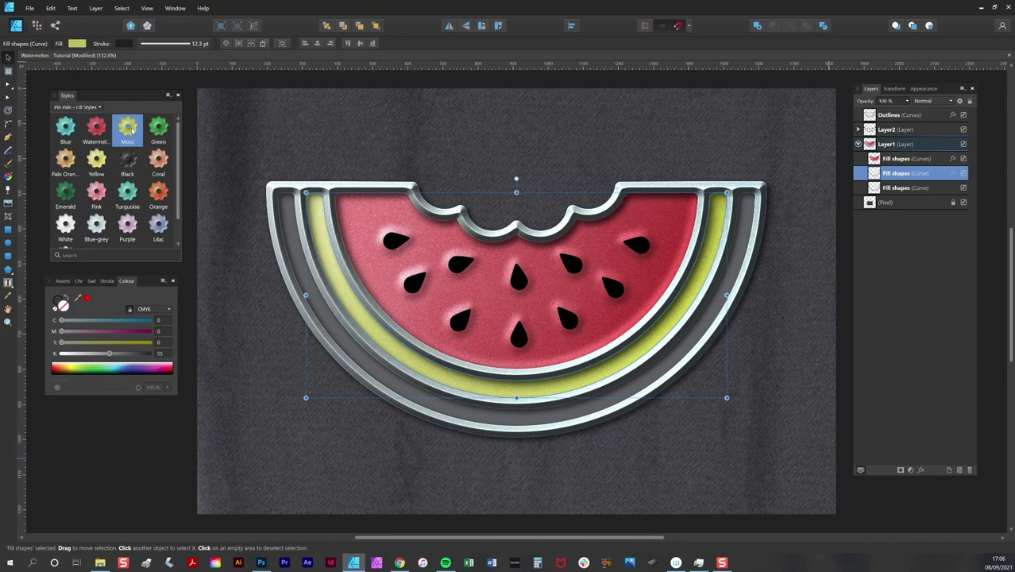
pyautogui.click(953, 173)
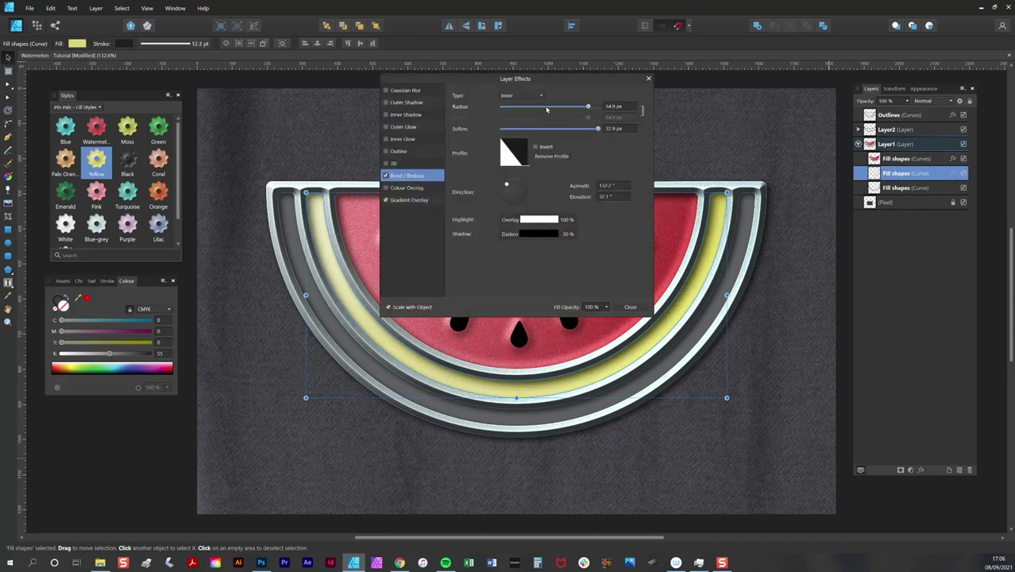
pyautogui.moveTo(582, 107); pyautogui.dragTo(510, 107)
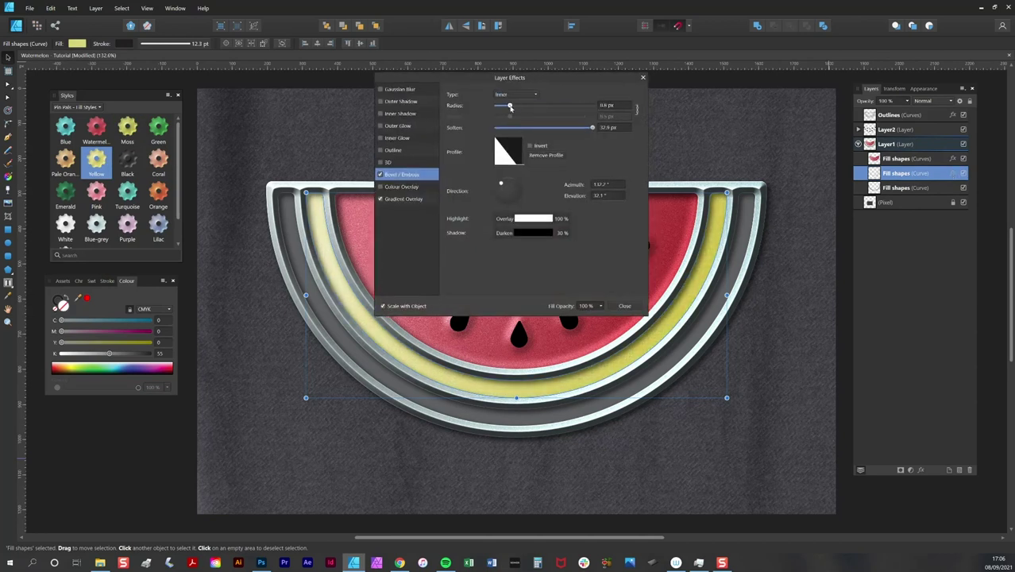
pyautogui.moveTo(591, 127); pyautogui.dragTo(514, 105)
pyautogui.click(407, 199)
pyautogui.click(626, 307)
# - Apply the Green fill style to the outer rind band and scale down its bitmap texture
pyautogui.click(913, 188)
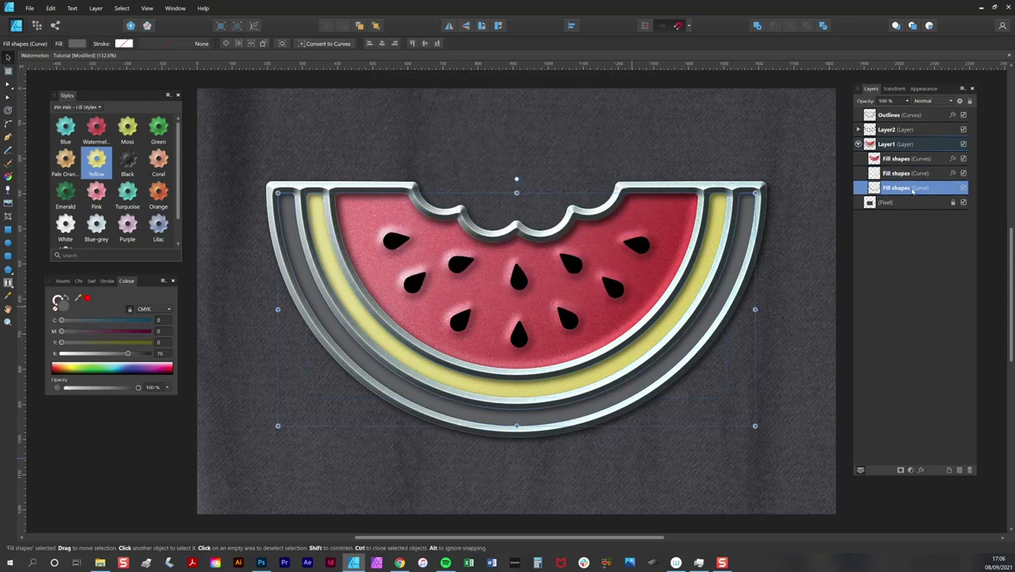
pyautogui.click(158, 127)
pyautogui.press('g')
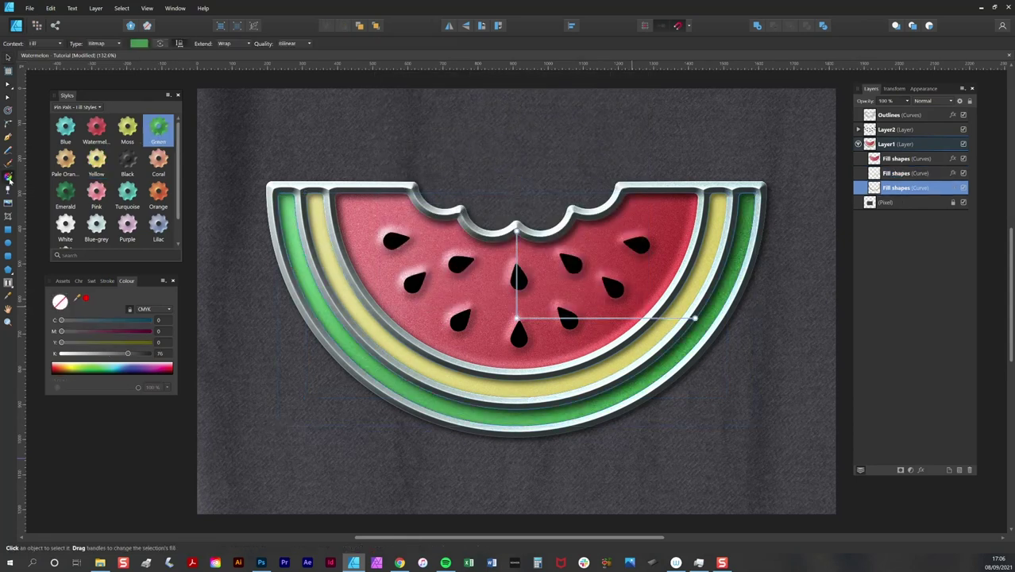
pyautogui.moveTo(695, 319); pyautogui.dragTo(568, 320)
# - Reduce the Bevel / Emboss radius of the green rind band to about 7 px and check its Gradient Overlay settings
pyautogui.click(954, 189)
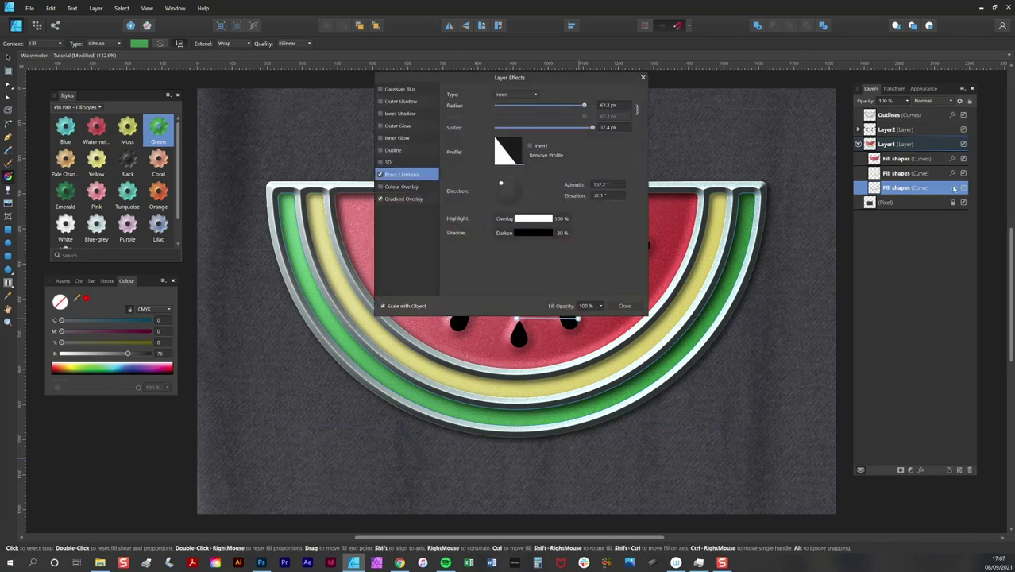
pyautogui.click(531, 111)
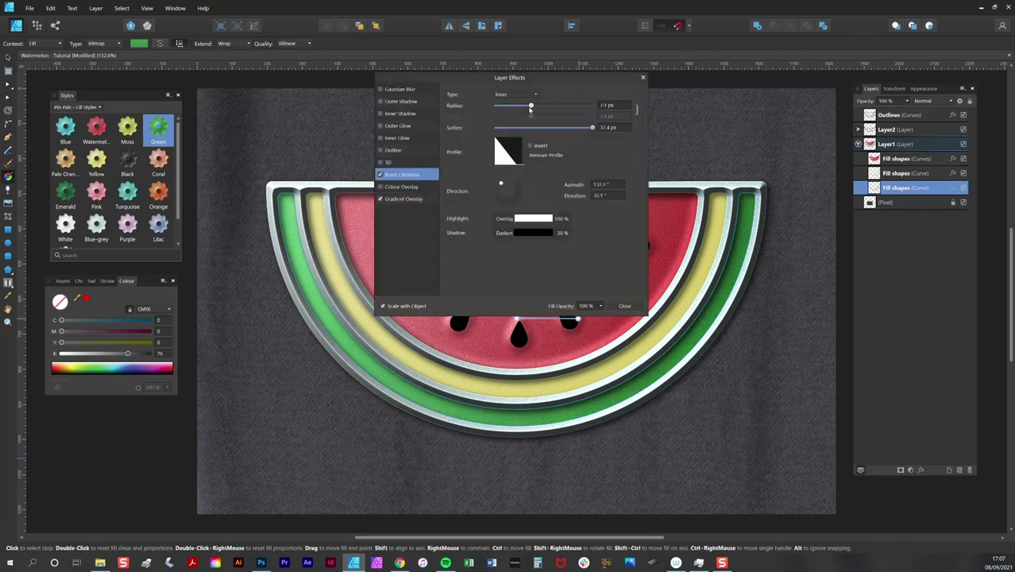
pyautogui.click(420, 198)
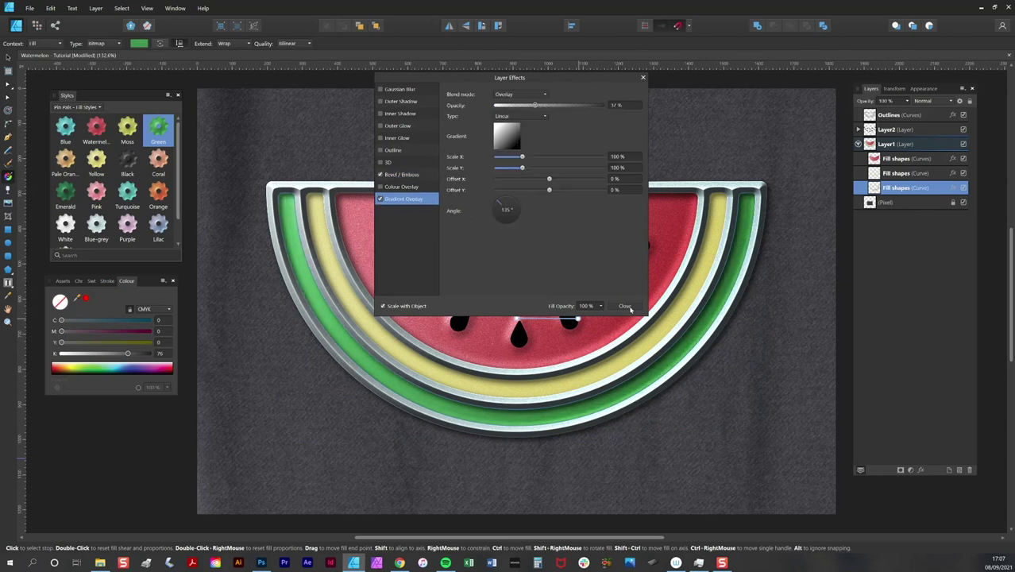
pyautogui.press('Escape')
pyautogui.click(9, 58)
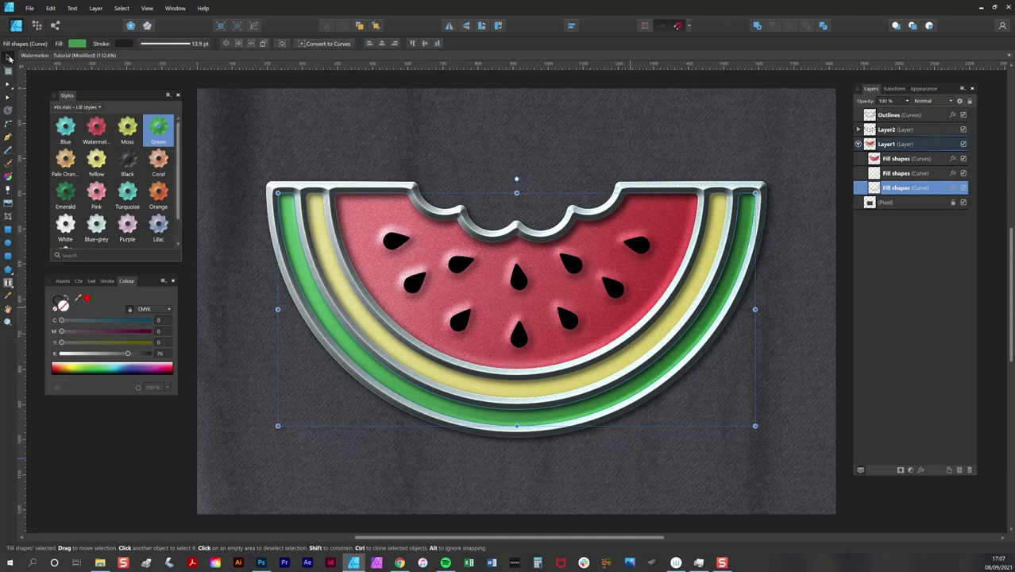
# - Compare the Black styles from Pin Pals - Outline Styles 1 on the Layer2 seeds and apply the rounded one
pyautogui.click(858, 129)
pyautogui.click(901, 144)
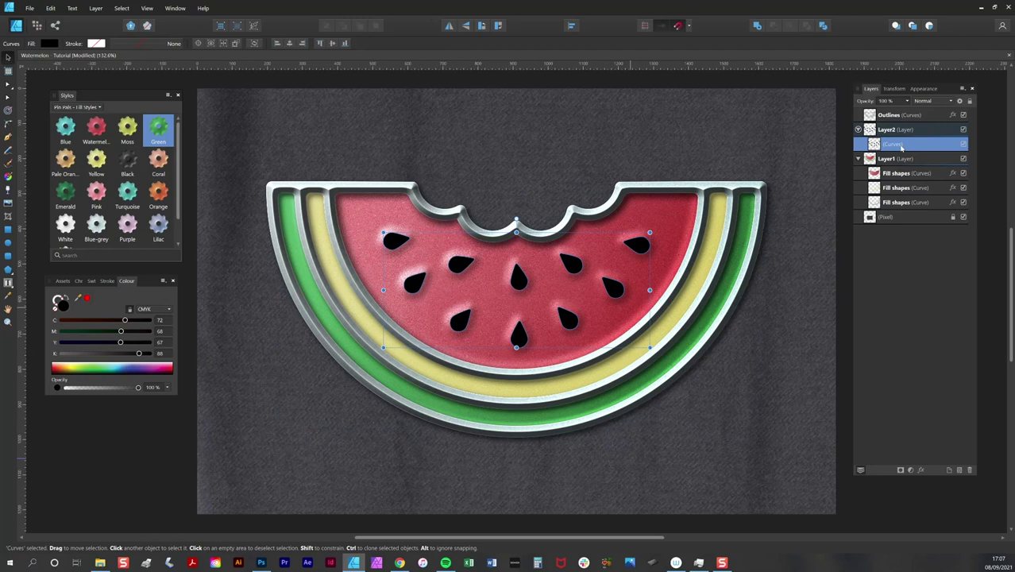
pyautogui.click(93, 108)
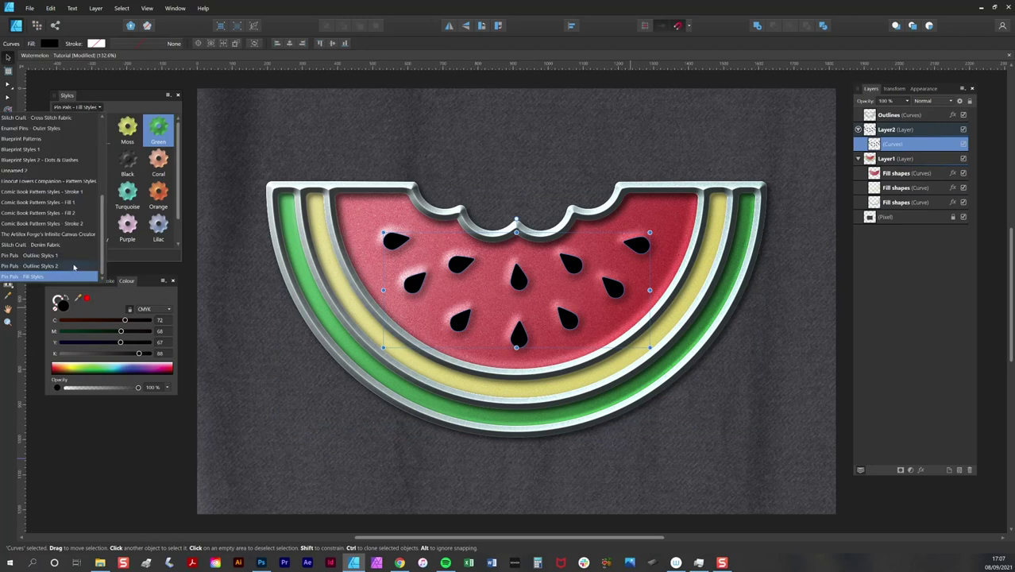
pyautogui.press('Escape')
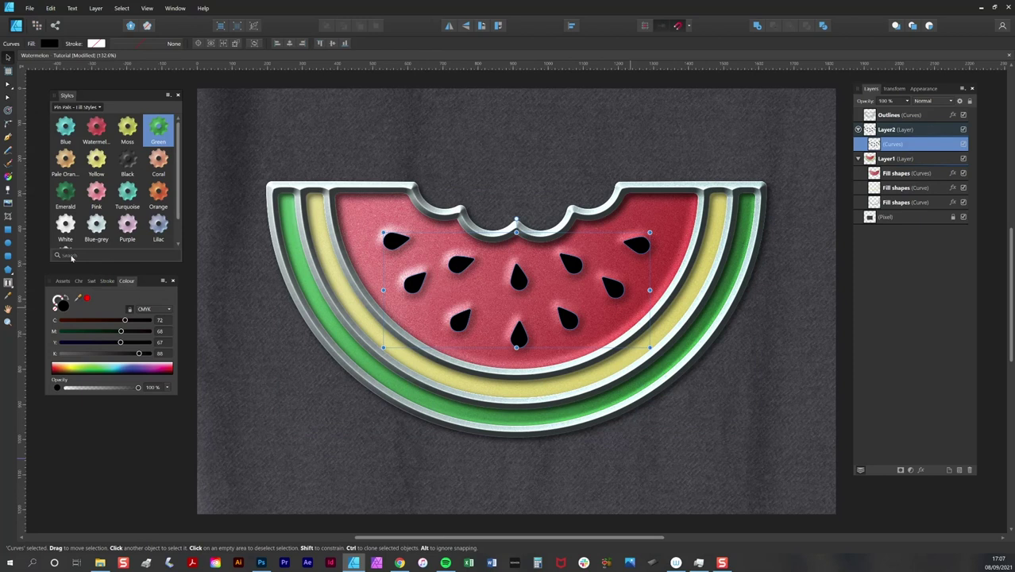
pyautogui.press('Down')
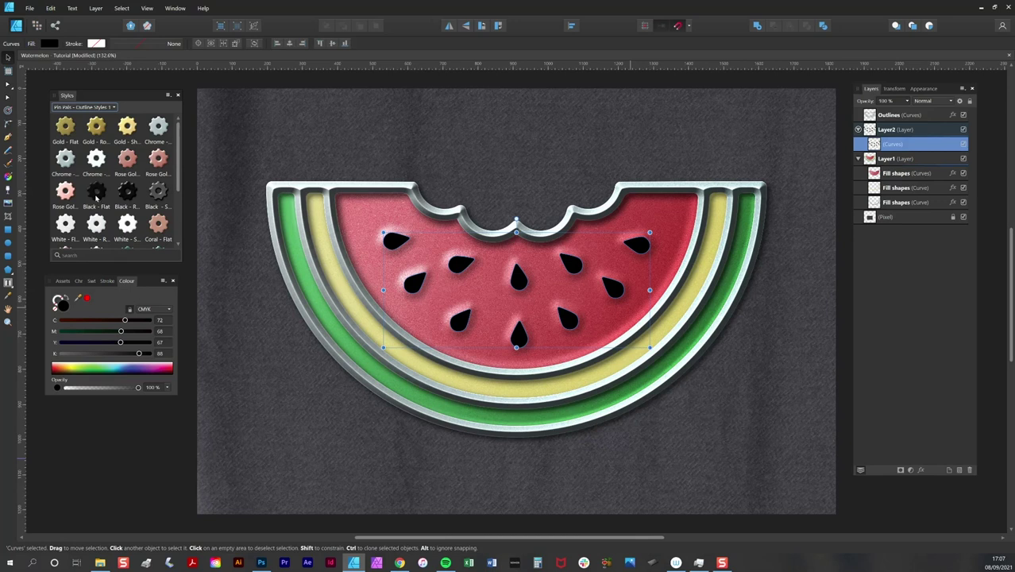
pyautogui.click(96, 195)
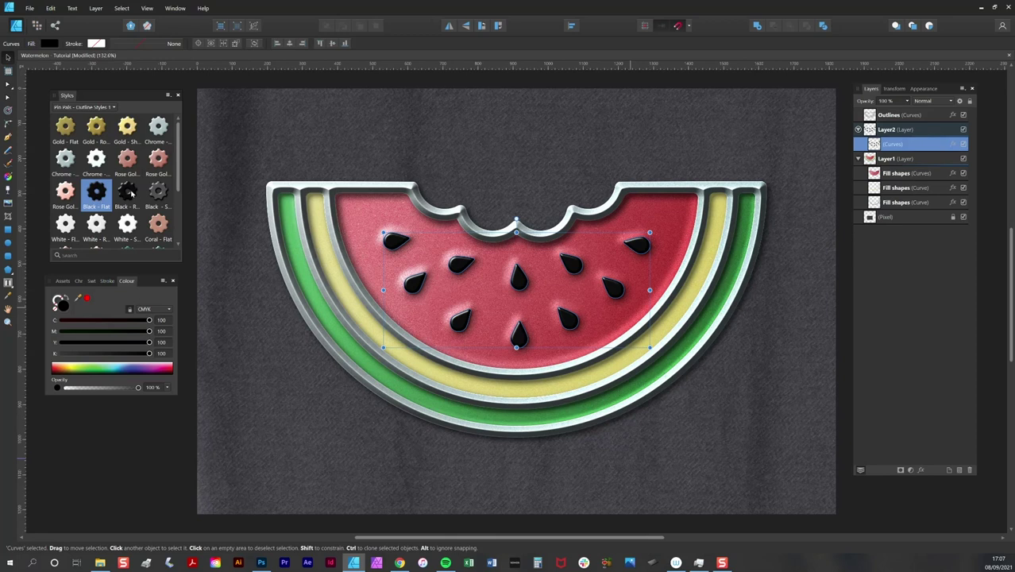
pyautogui.click(130, 195)
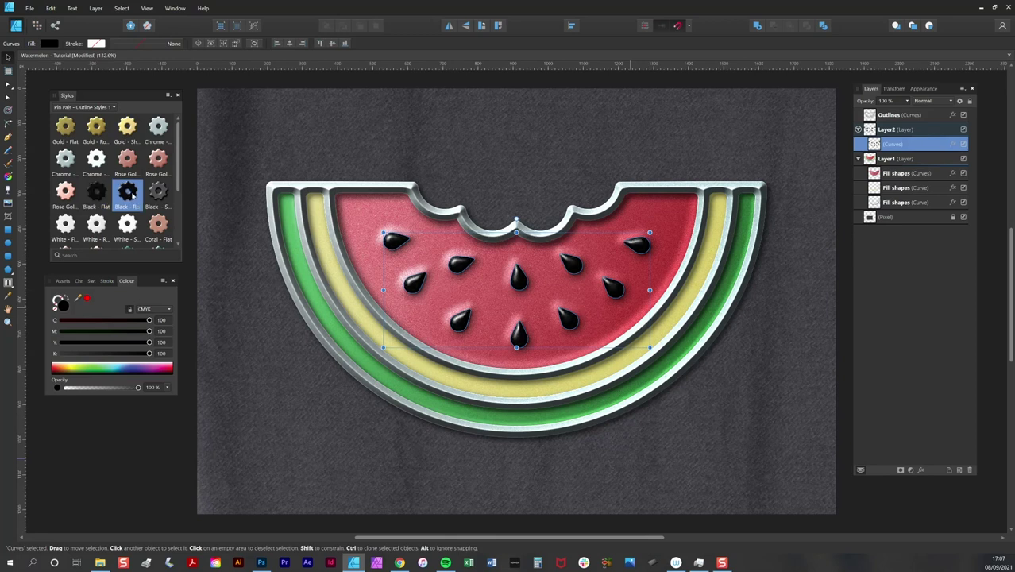
pyautogui.click(161, 196)
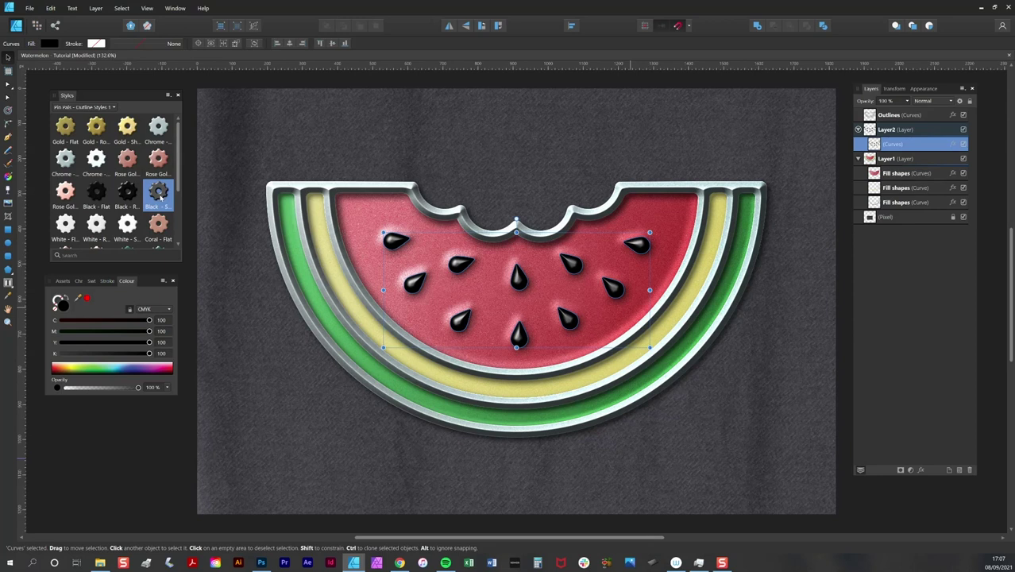
pyautogui.click(127, 193)
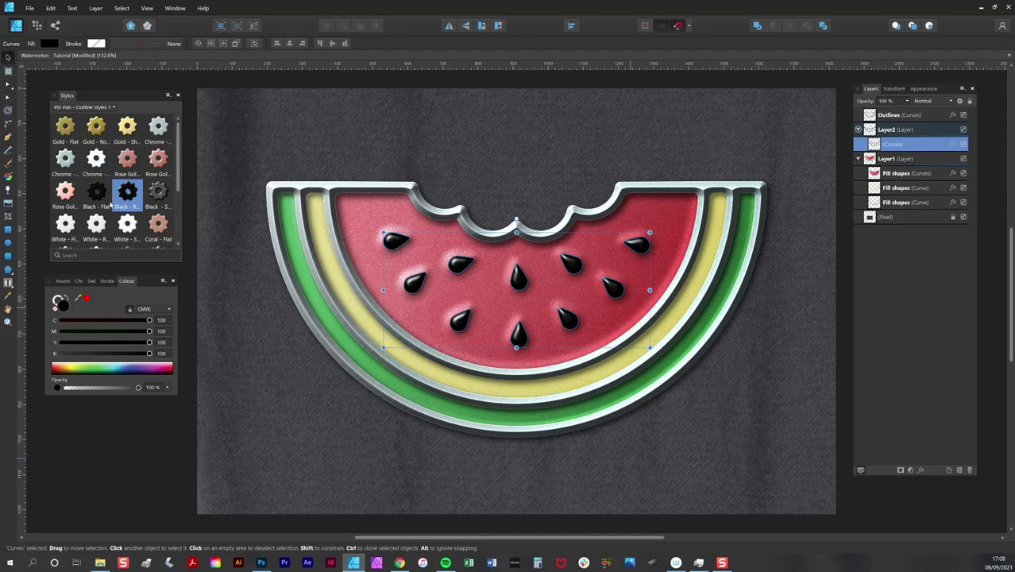
# - Set the seeds' 3D light direction to about 122° azimuth and 43° elevation, reduce the effect's opacity, and check their Outer Shadow settings
pyautogui.click(954, 145)
pyautogui.moveTo(545, 77); pyautogui.dragTo(850, 251)
pyautogui.click(706, 317)
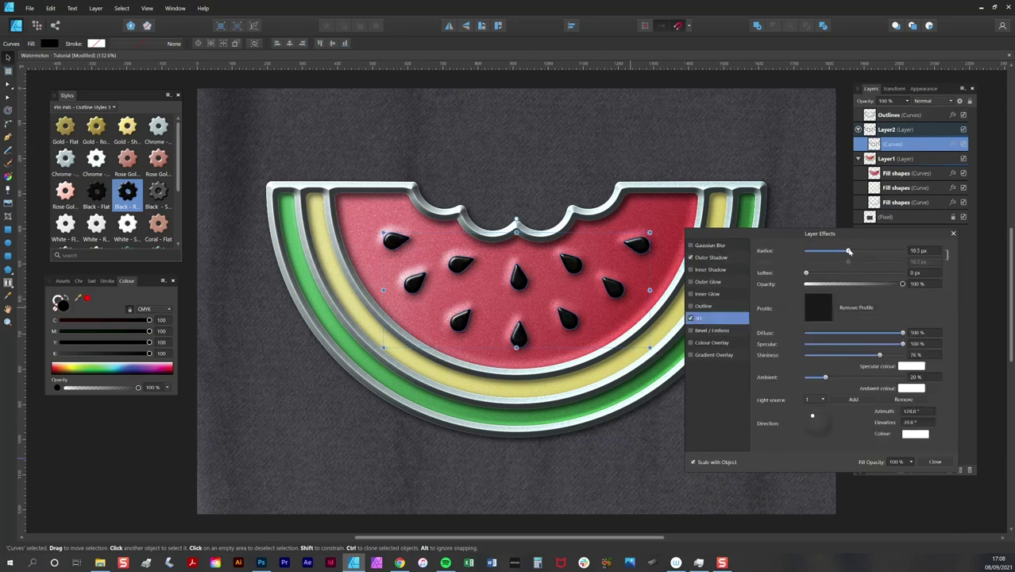
pyautogui.moveTo(812, 415); pyautogui.dragTo(814, 419)
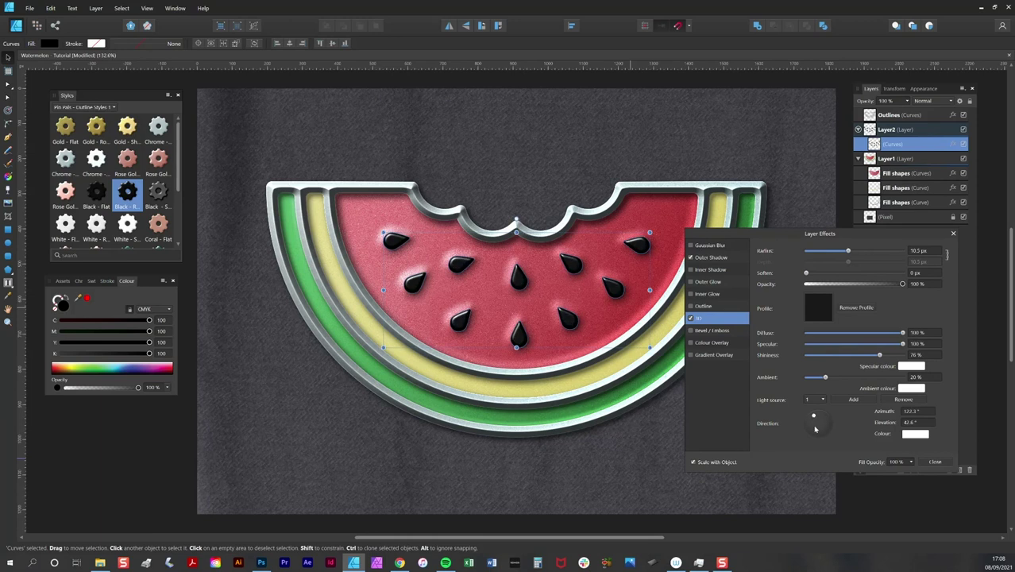
pyautogui.moveTo(901, 284); pyautogui.dragTo(868, 287)
pyautogui.click(730, 258)
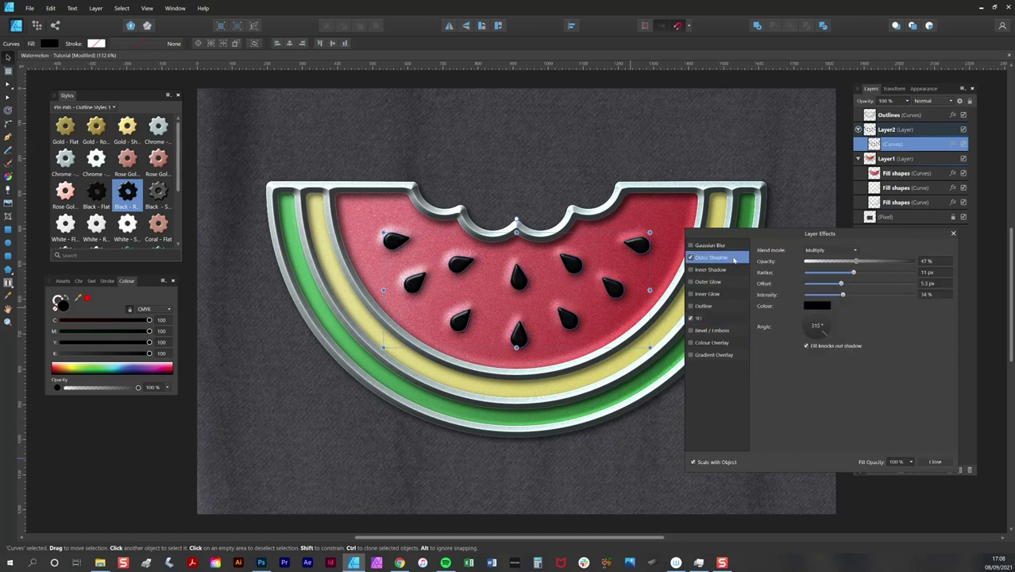
pyautogui.click(934, 462)
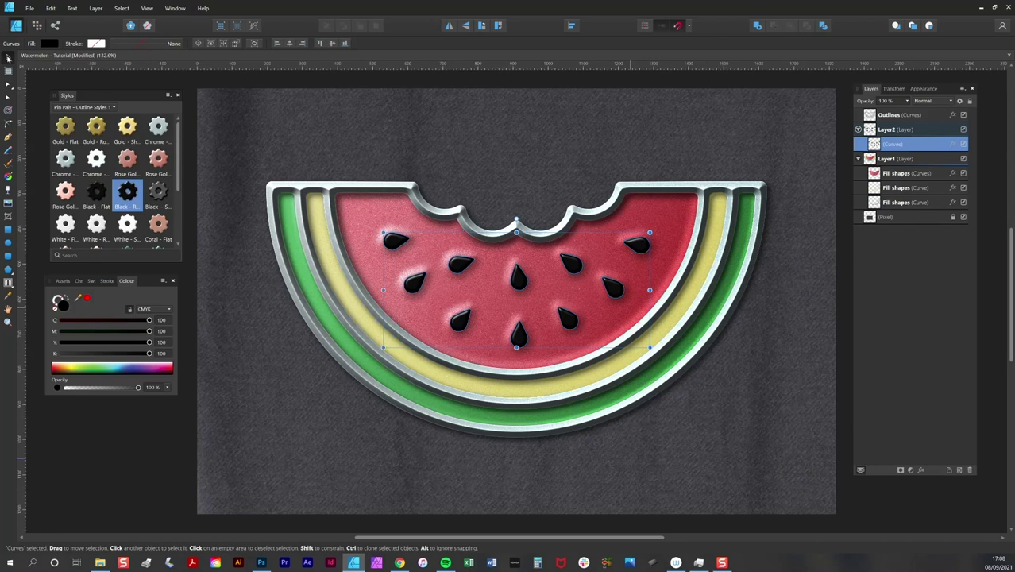
pyautogui.click(910, 221)
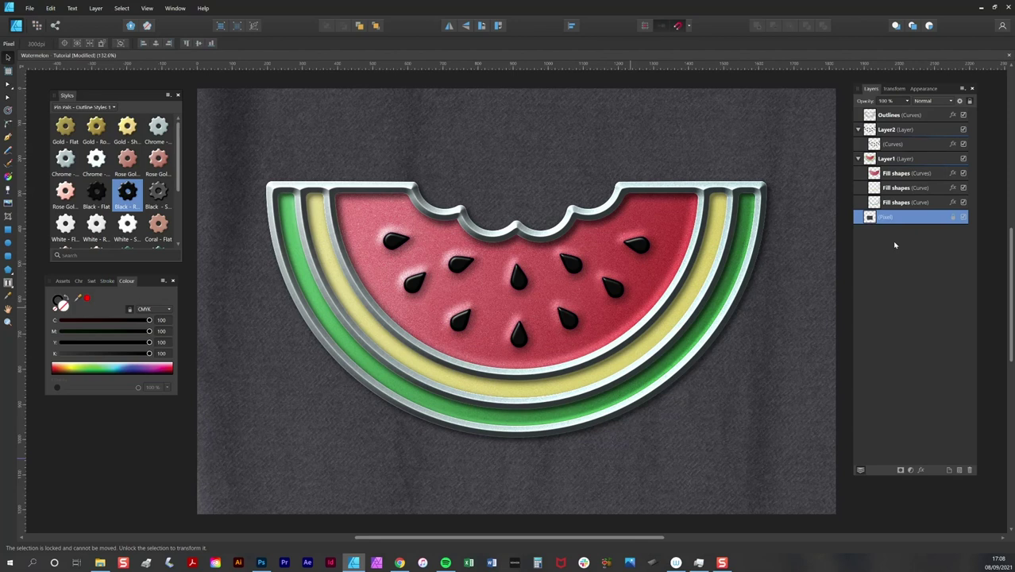
# - Collapse the layers, then copy and paste Outlines, Layer2 and Layer1 to make a duplicate set of the watermelon artwork
pyautogui.click(858, 129)
pyautogui.click(857, 144)
pyautogui.click(908, 115)
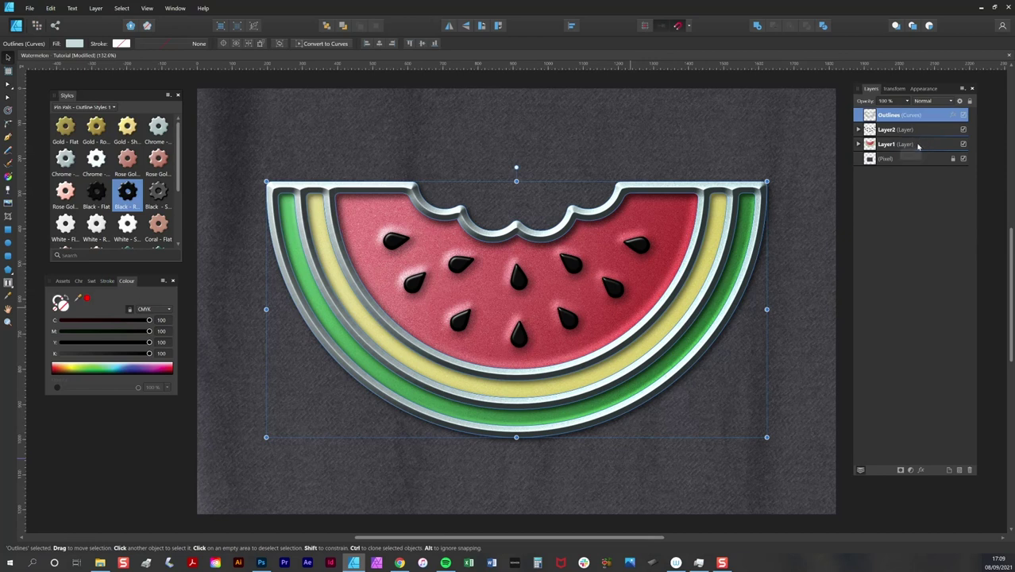
pyautogui.click(917, 147)
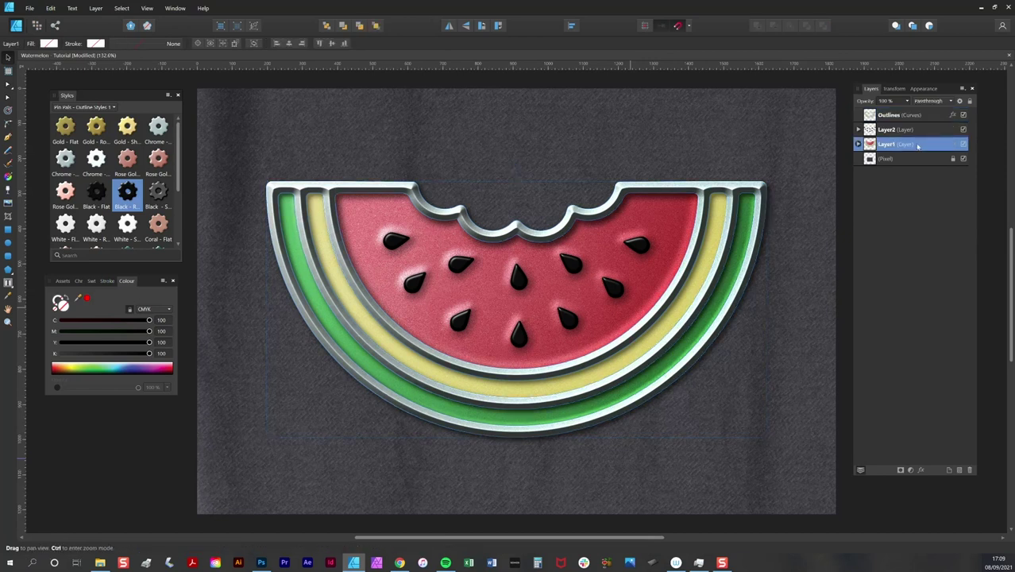
pyautogui.keyDown('shift'); pyautogui.click(921, 119); pyautogui.keyUp('shift')
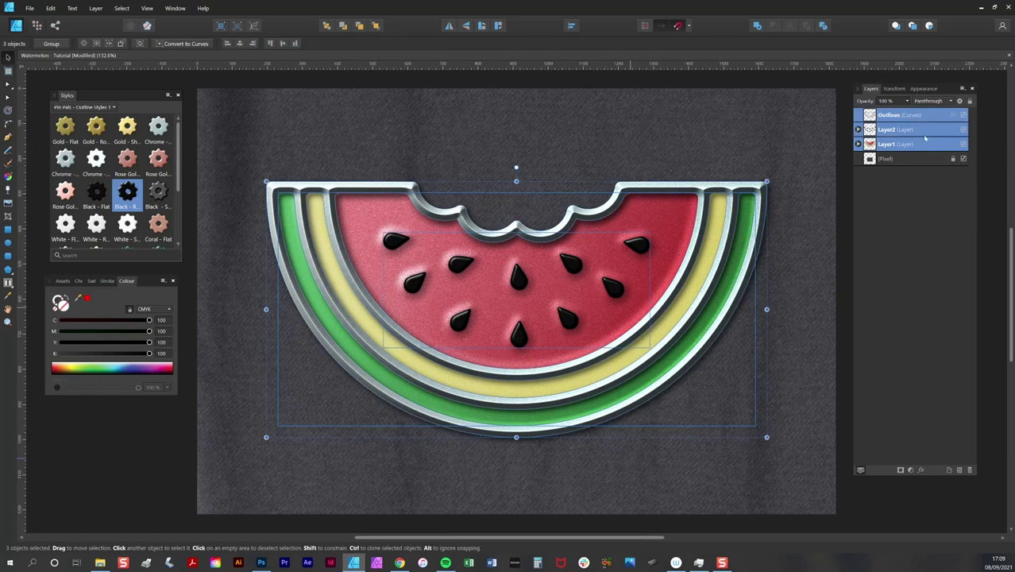
pyautogui.click(50, 8)
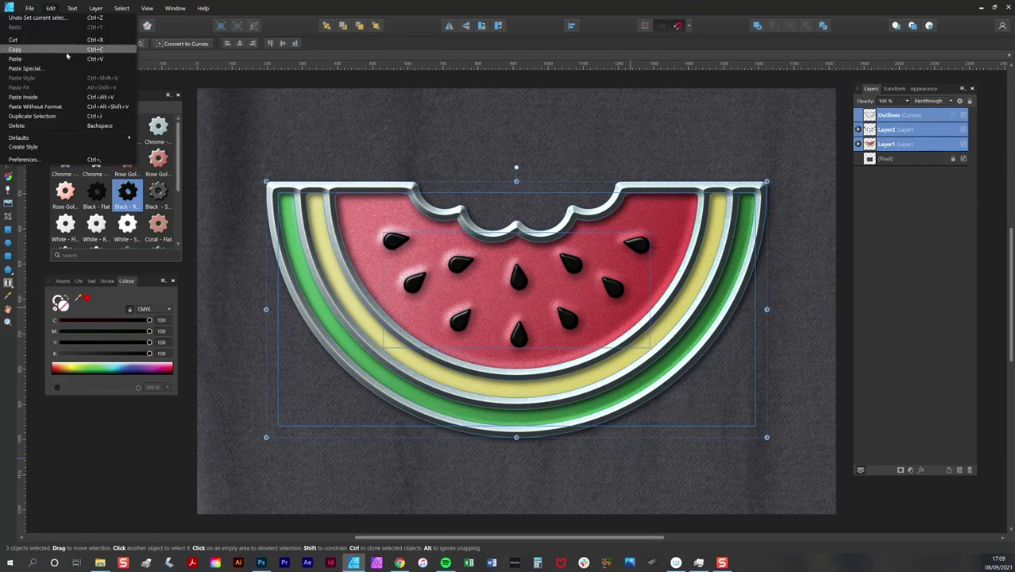
pyautogui.click(67, 53)
pyautogui.click(50, 8)
pyautogui.click(32, 58)
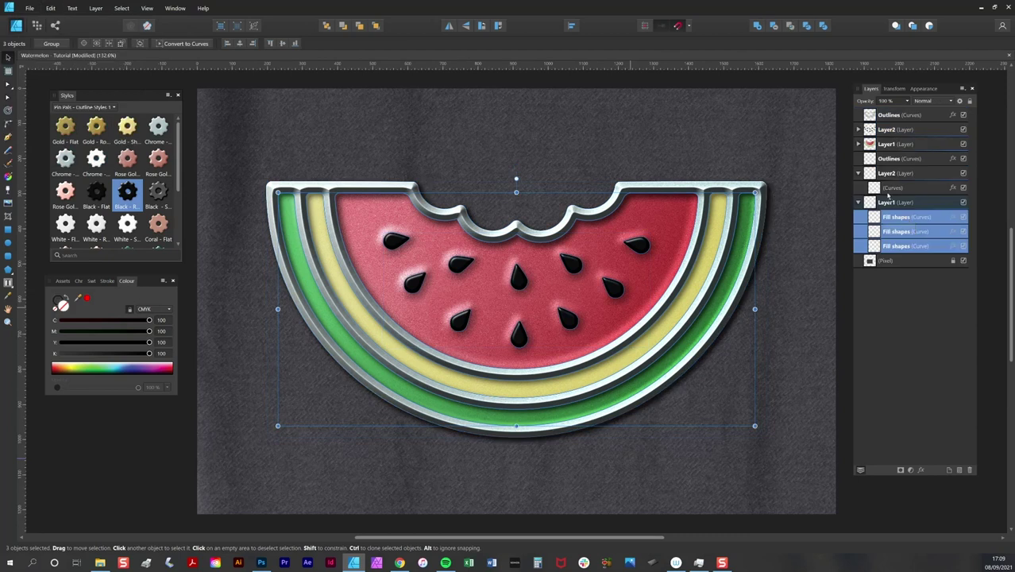
# - Move the duplicated Fill shapes and Outlines curves into the duplicated Layer2, alongside the seed curves
pyautogui.moveTo(888, 195); pyautogui.dragTo(892, 196)
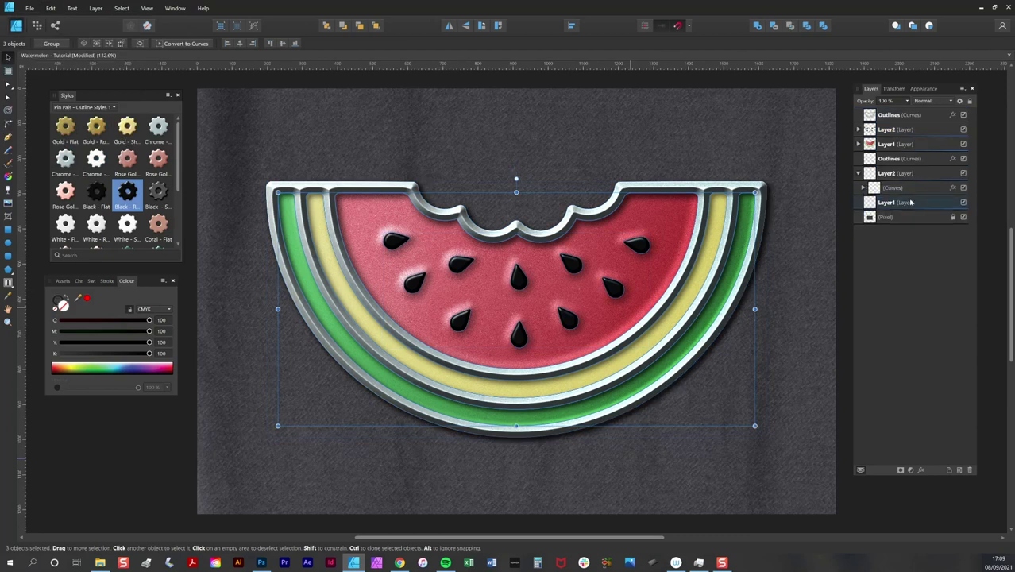
pyautogui.hotkey('ctrl', 'z')
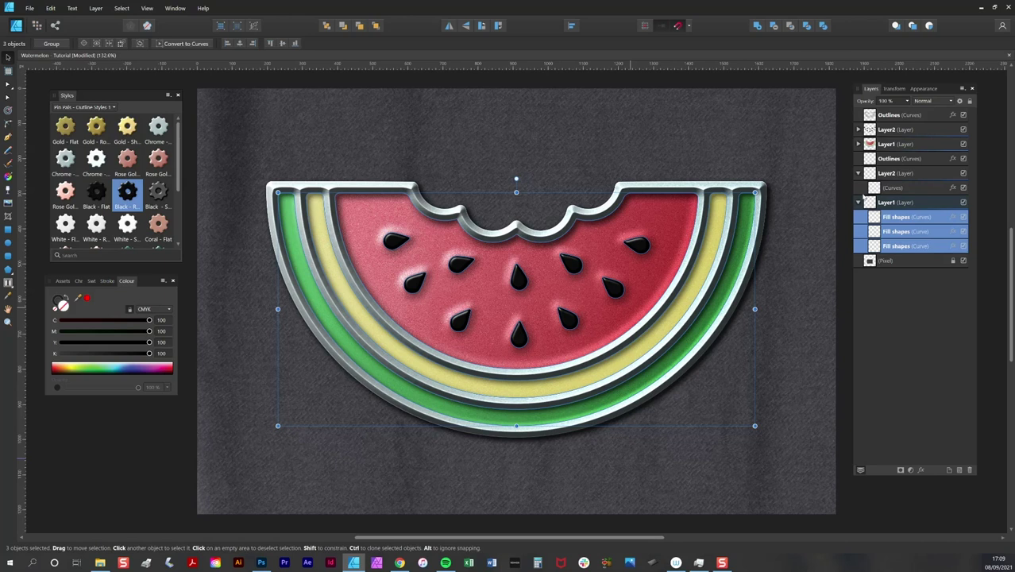
pyautogui.moveTo(902, 220); pyautogui.dragTo(905, 178)
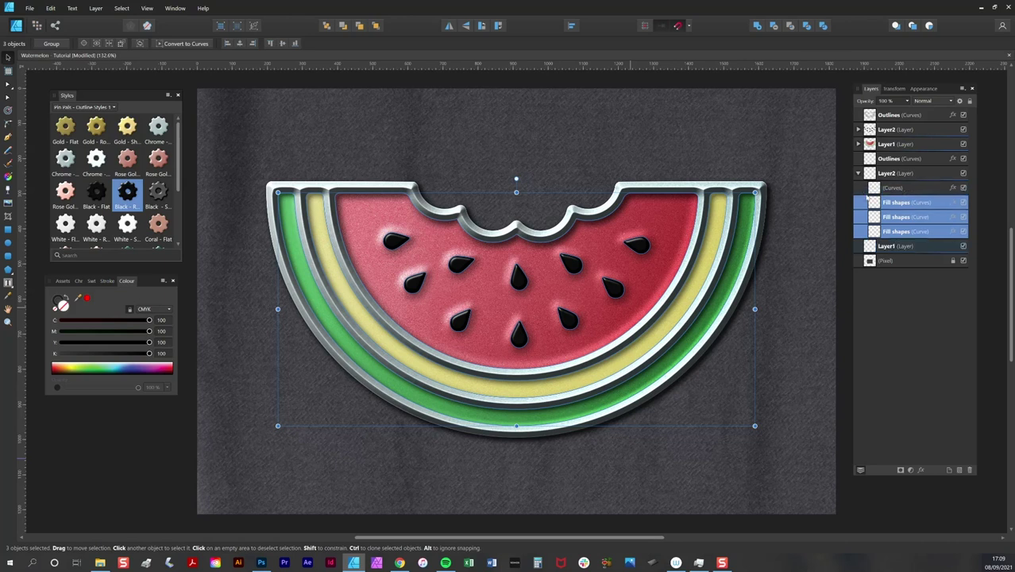
pyautogui.moveTo(900, 162); pyautogui.dragTo(918, 178)
pyautogui.click(915, 175)
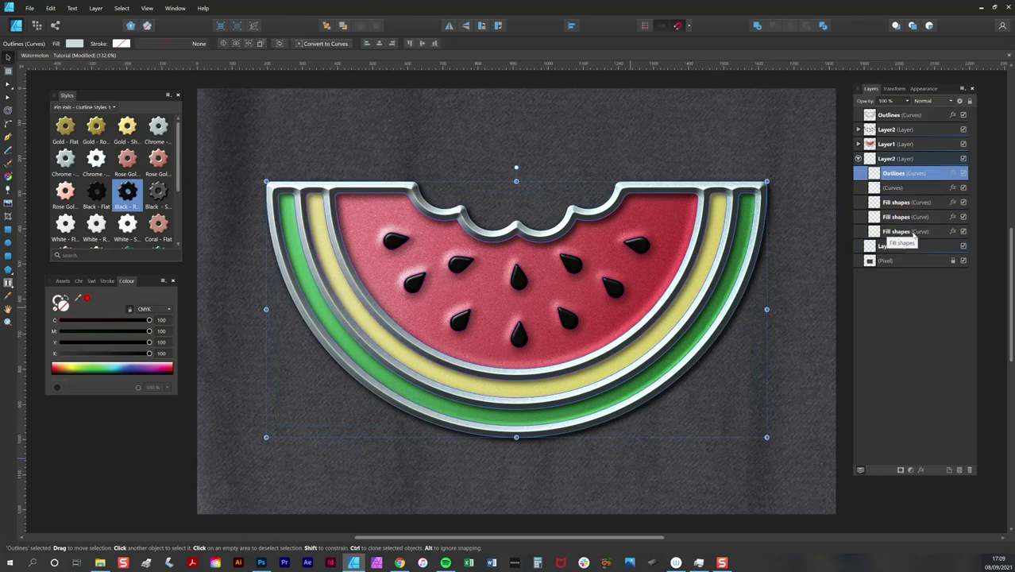
# - Merge all shapes in the duplicated Layer2 into one silhouette with the Add operation and delete the empty duplicate Layer1
pyautogui.keyDown('shift'); pyautogui.click(916, 232); pyautogui.keyUp('shift')
pyautogui.click(758, 25)
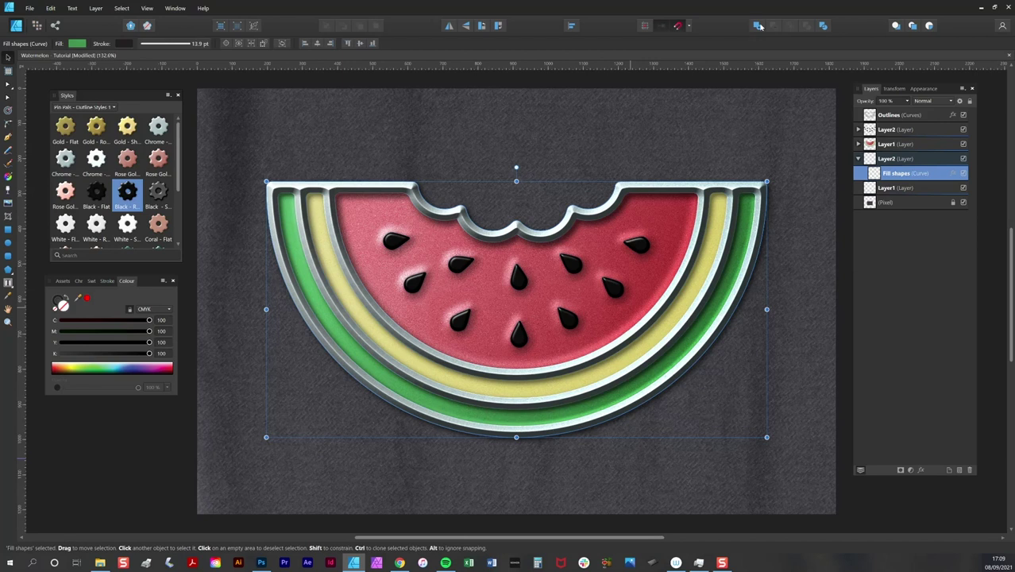
pyautogui.click(934, 189)
pyautogui.press('Delete')
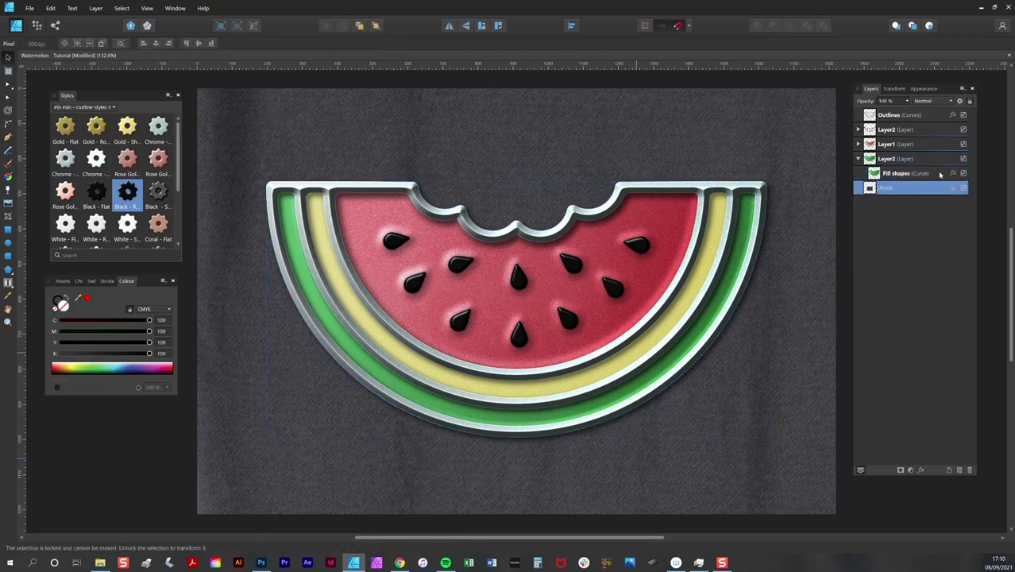
# - Turn off the merged silhouette's Bevel / Emboss and Gradient Overlay, and enable an Outer Shadow with about 48 px radius and 33 px offset
pyautogui.click(942, 175)
pyautogui.click(953, 173)
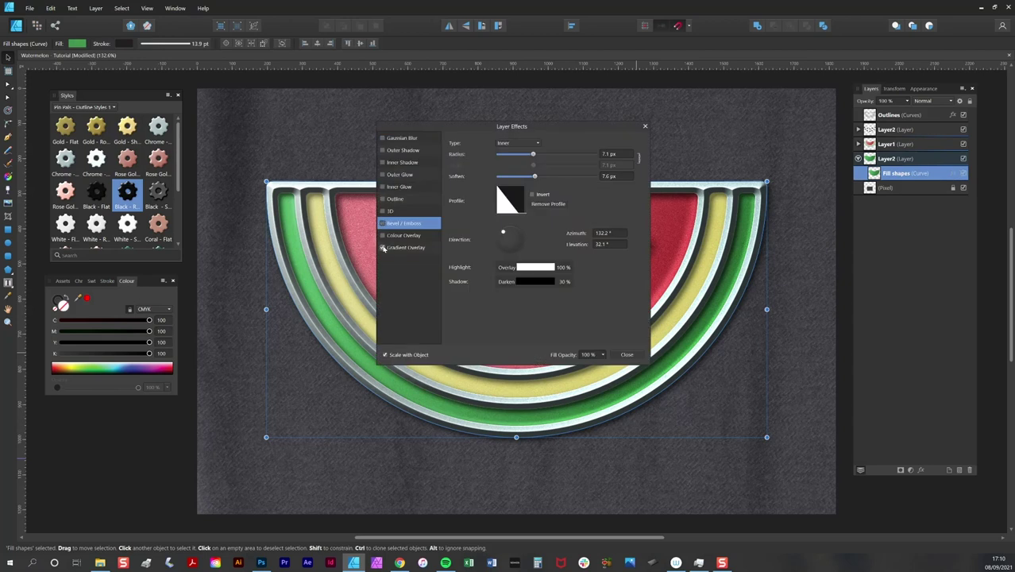
pyautogui.click(412, 151)
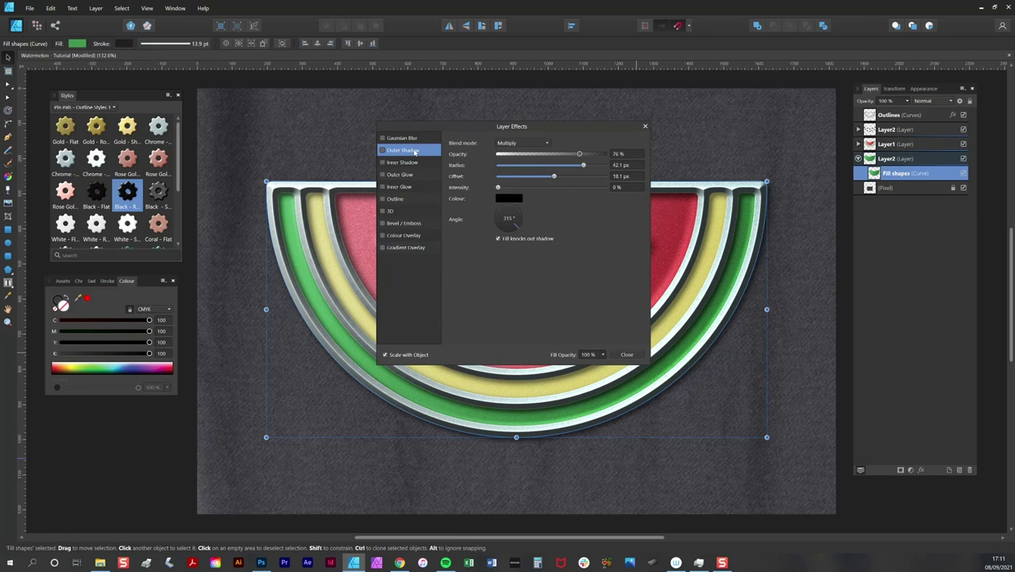
pyautogui.click(382, 150)
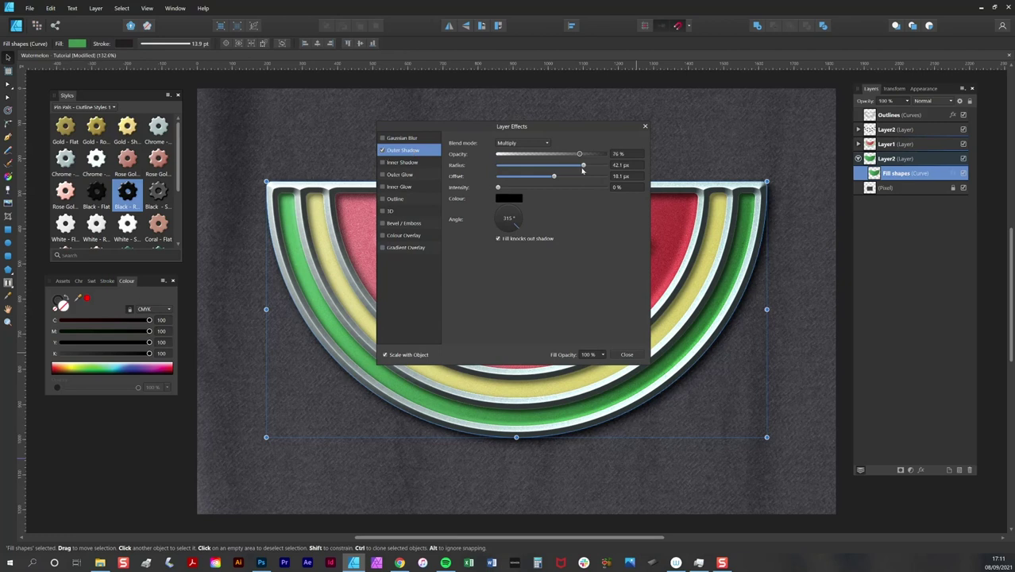
pyautogui.moveTo(554, 176); pyautogui.dragTo(588, 166)
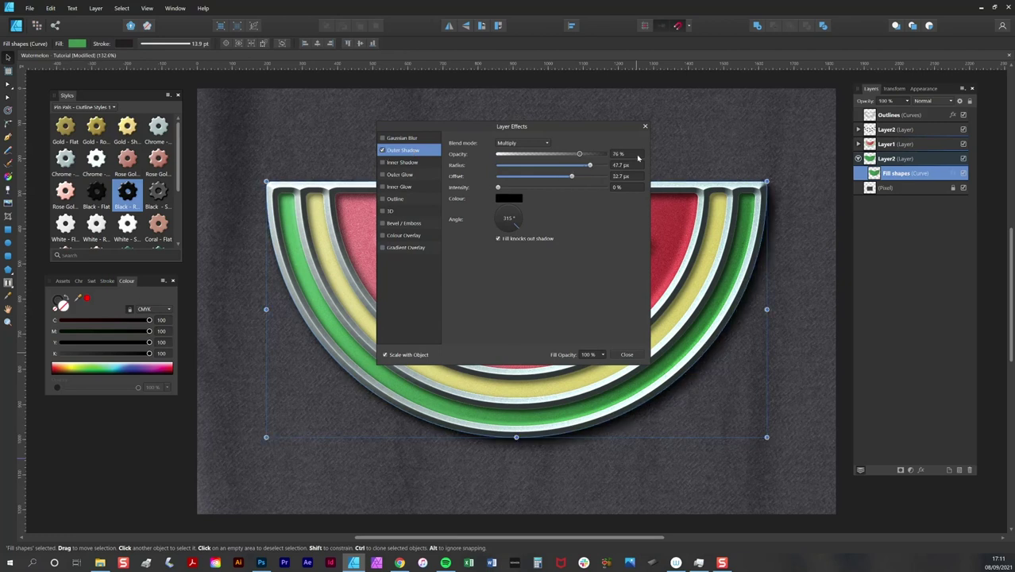
pyautogui.click(627, 354)
pyautogui.click(200, 98)
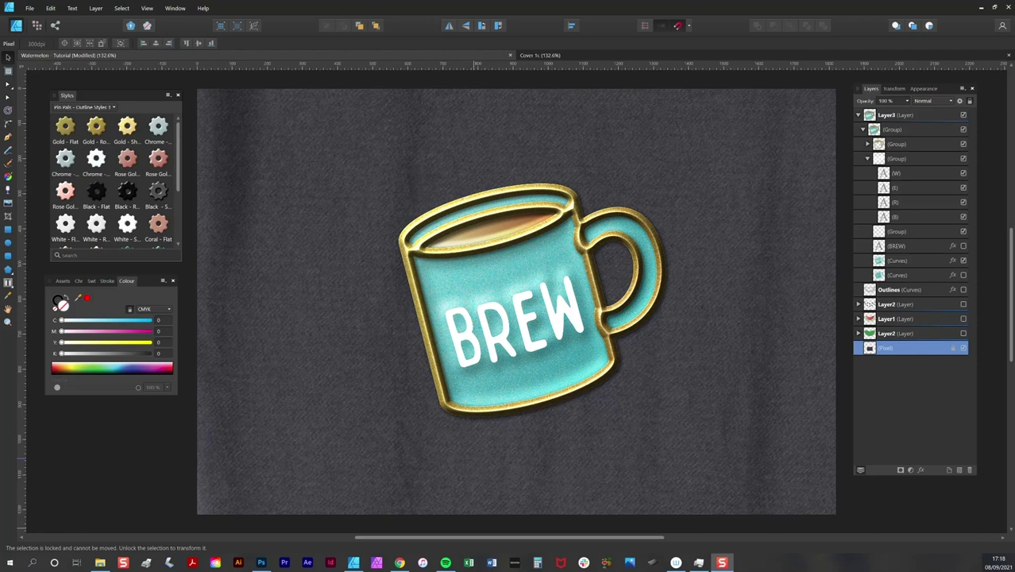
# - Apply the rounded White style from Pin Pals - Outline Styles 1 to the four BREW letters on the mug
pyautogui.click(929, 175)
pyautogui.keyDown('shift'); pyautogui.click(921, 189); pyautogui.keyUp('shift')
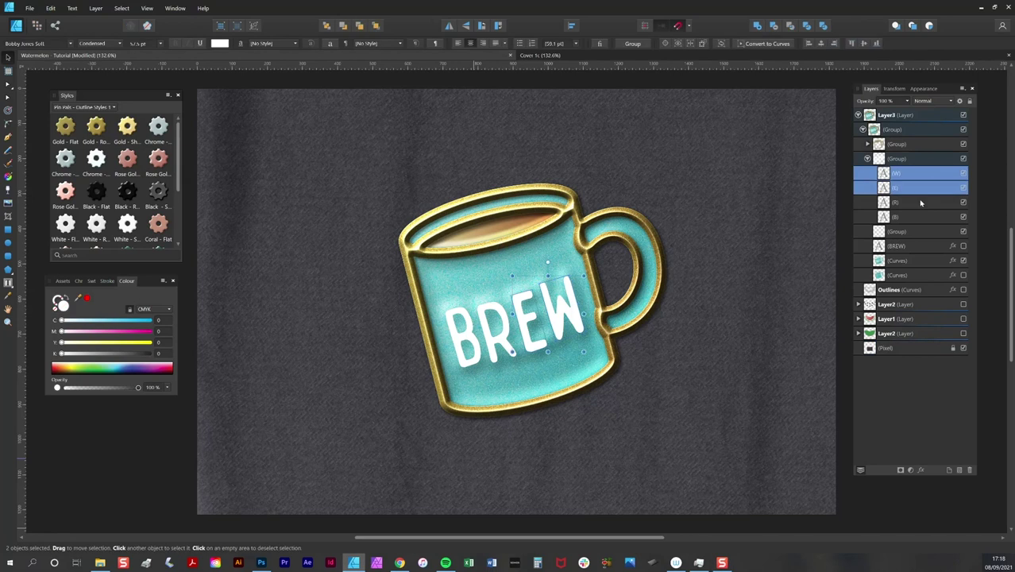
pyautogui.keyDown('shift'); pyautogui.click(921, 203); pyautogui.keyUp('shift')
pyautogui.keyDown('shift'); pyautogui.click(924, 216); pyautogui.keyUp('shift')
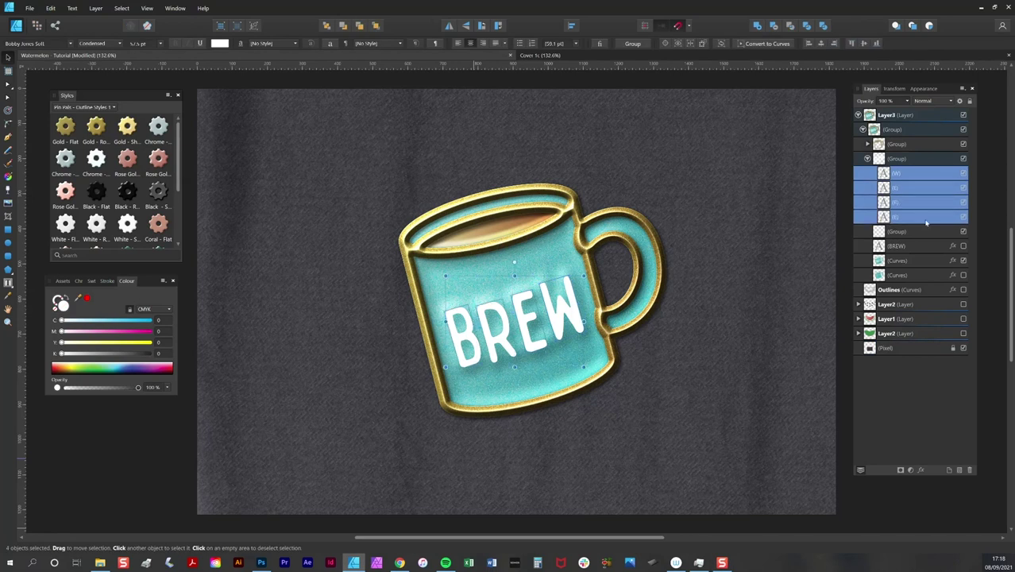
pyautogui.scroll(-2, 178, 139)
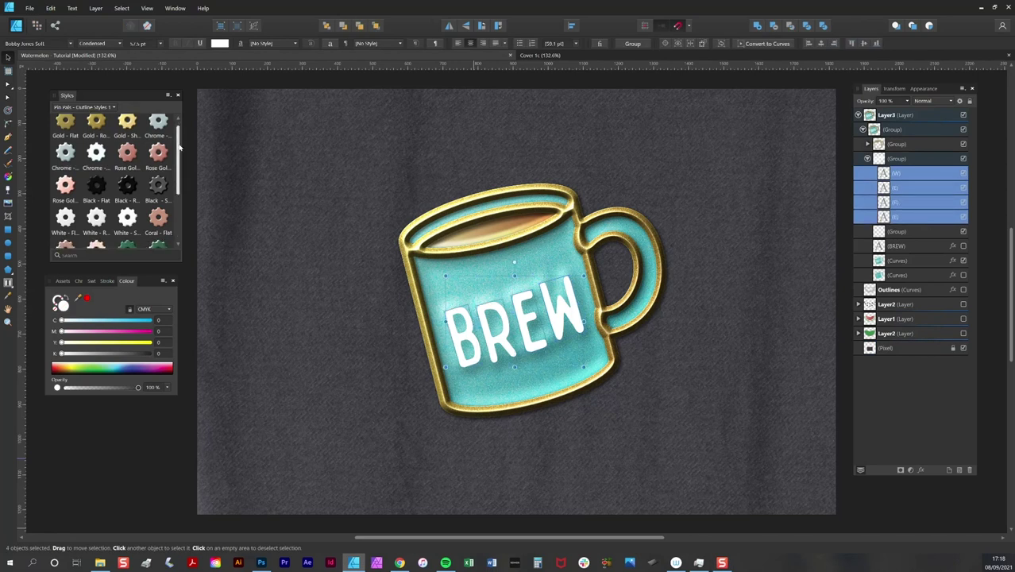
pyautogui.scroll(-2, 180, 169)
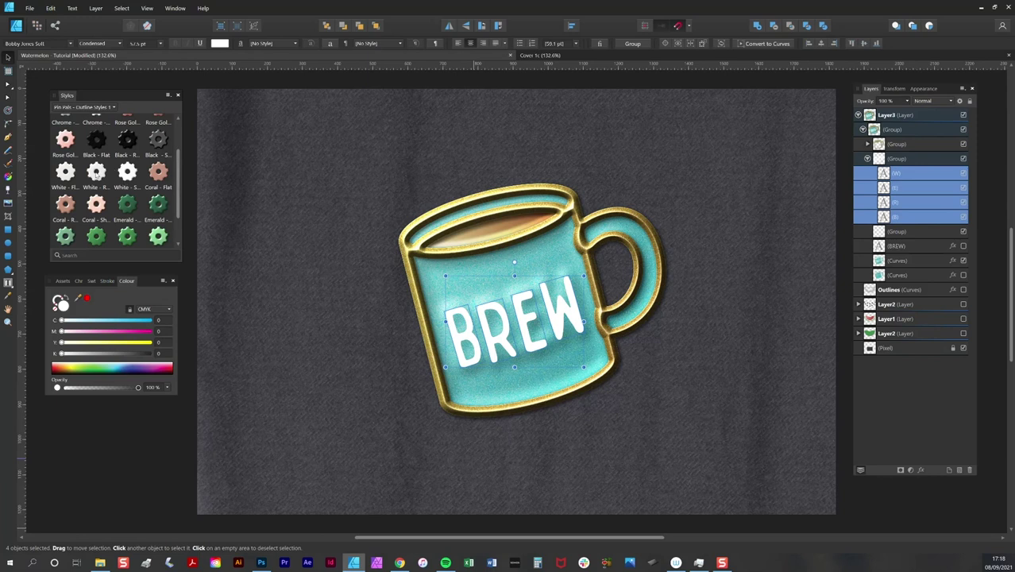
pyautogui.click(96, 172)
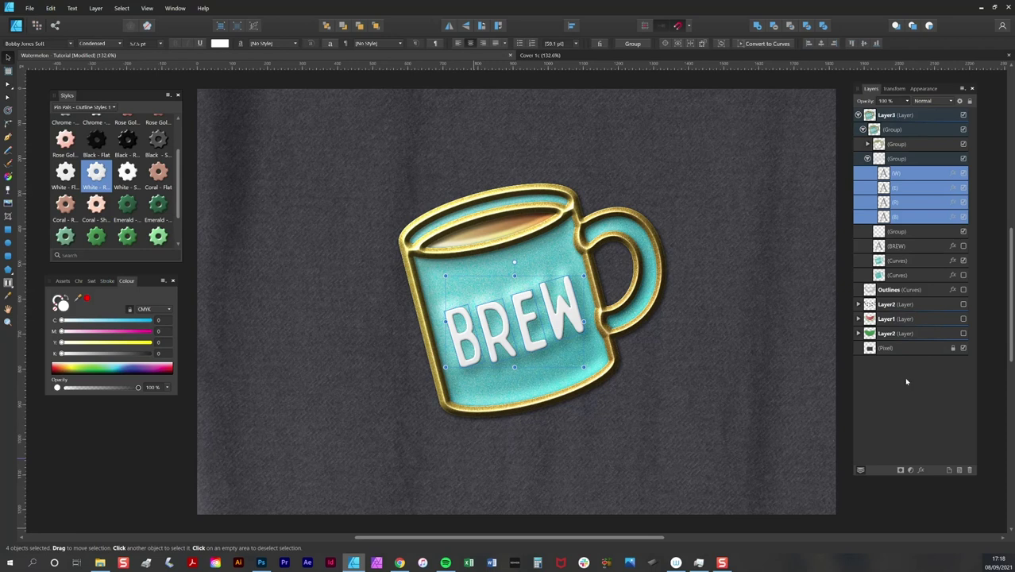
# - Set the 3D effect radius of the four BREW letters to about 21 px
pyautogui.click(918, 216)
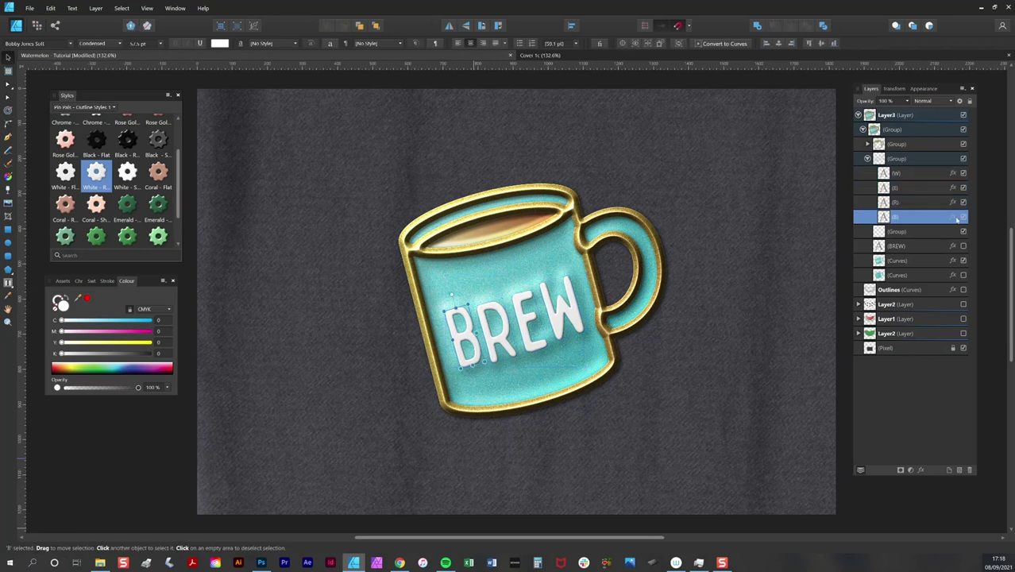
pyautogui.click(953, 217)
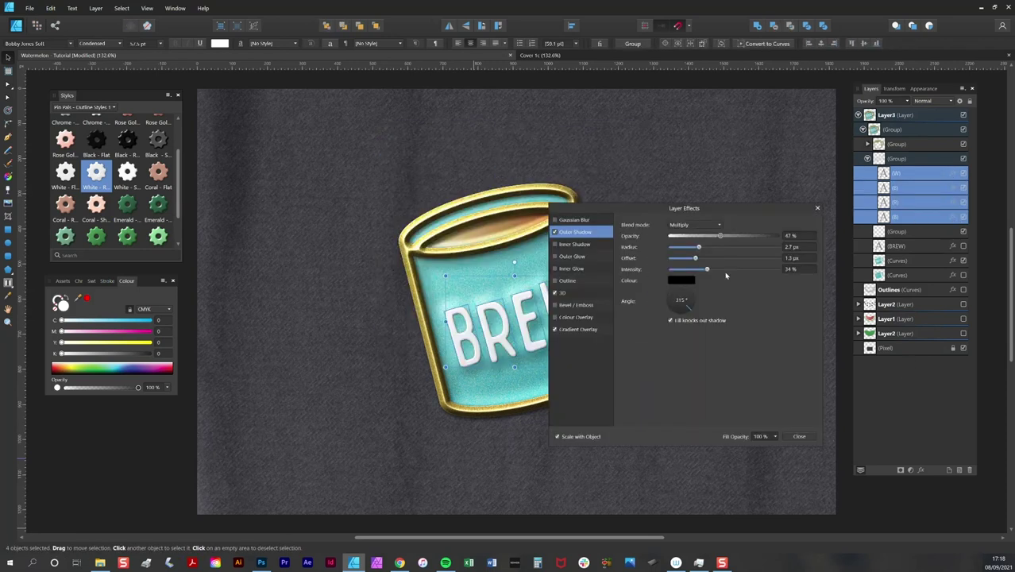
pyautogui.click(585, 295)
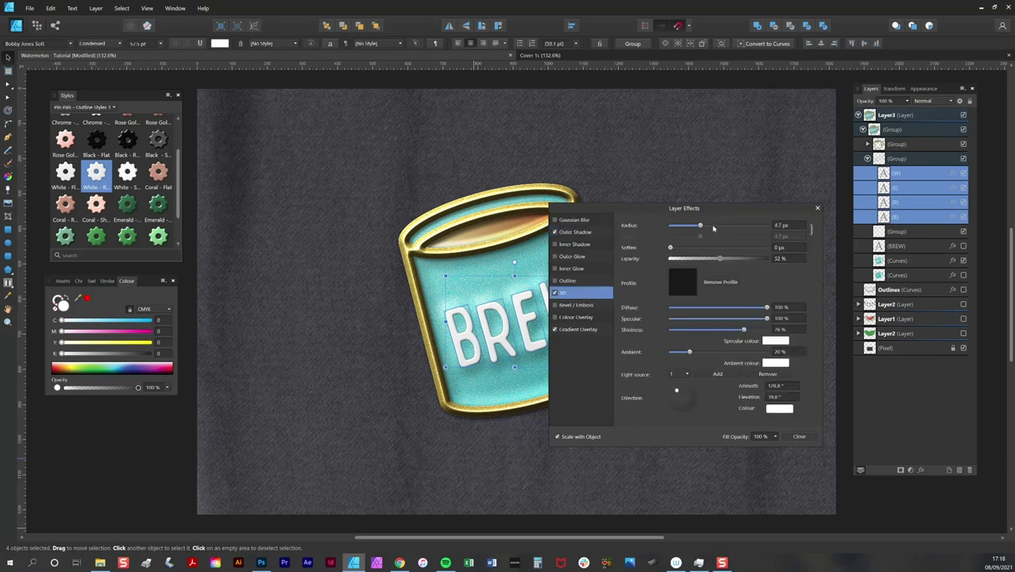
pyautogui.moveTo(712, 229); pyautogui.dragTo(722, 230)
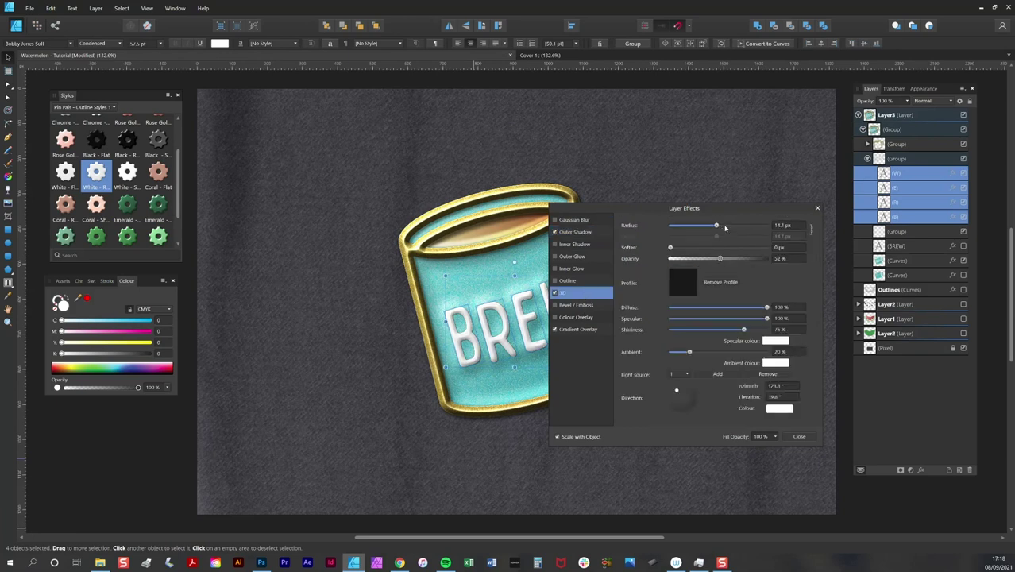
pyautogui.click(724, 228)
pyautogui.moveTo(745, 209); pyautogui.dragTo(802, 213)
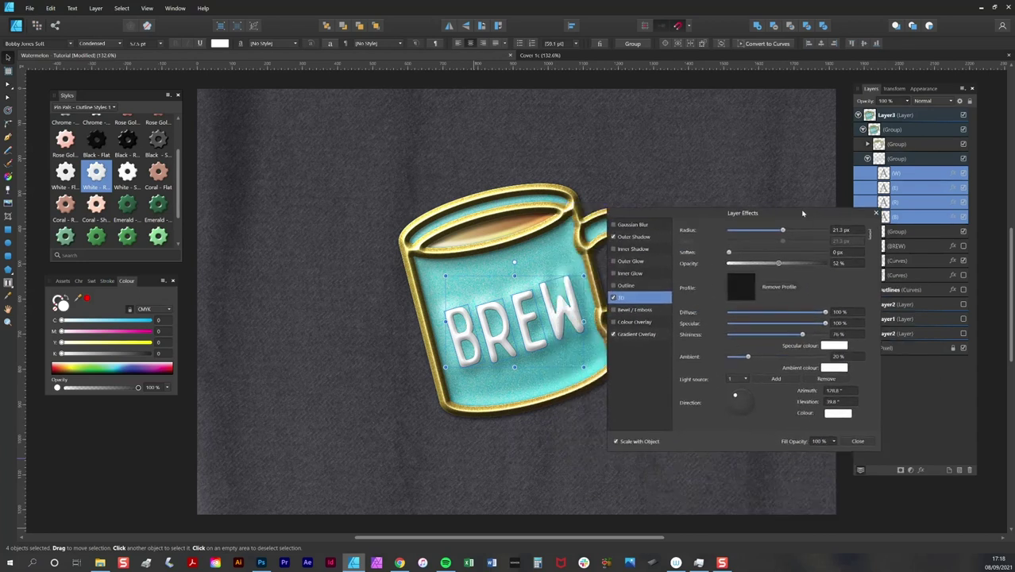
pyautogui.click(856, 441)
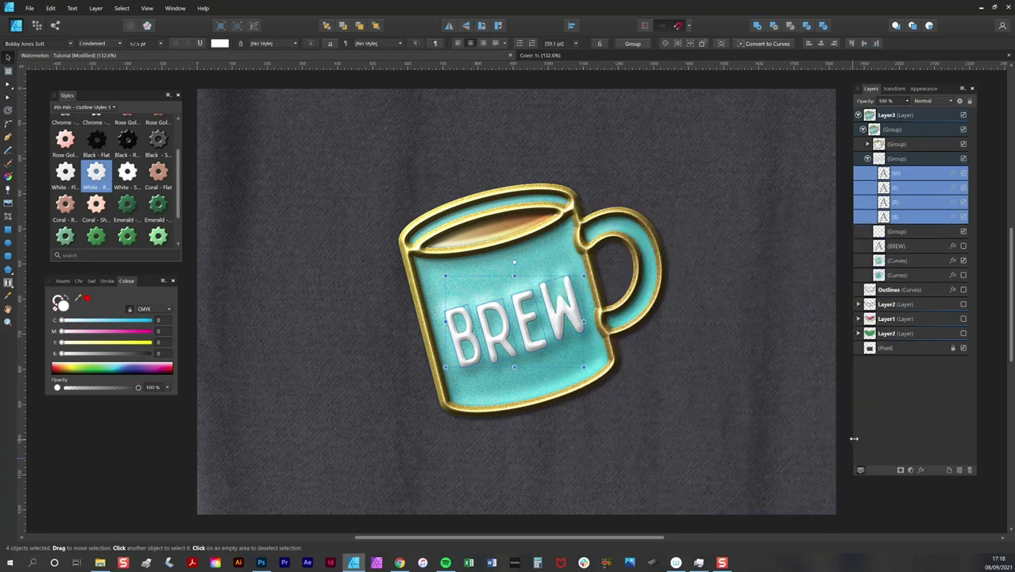
pyautogui.click(138, 475)
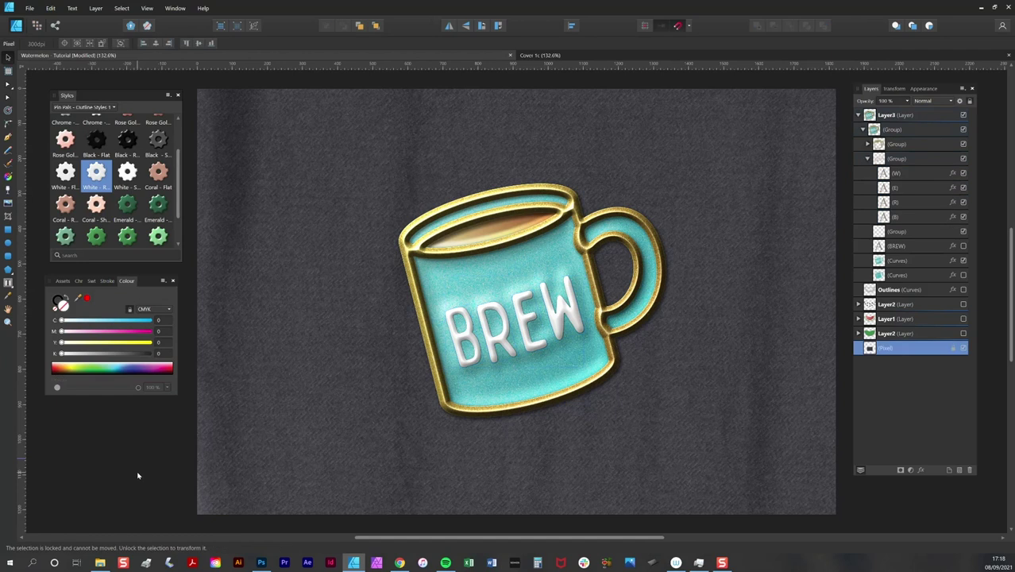